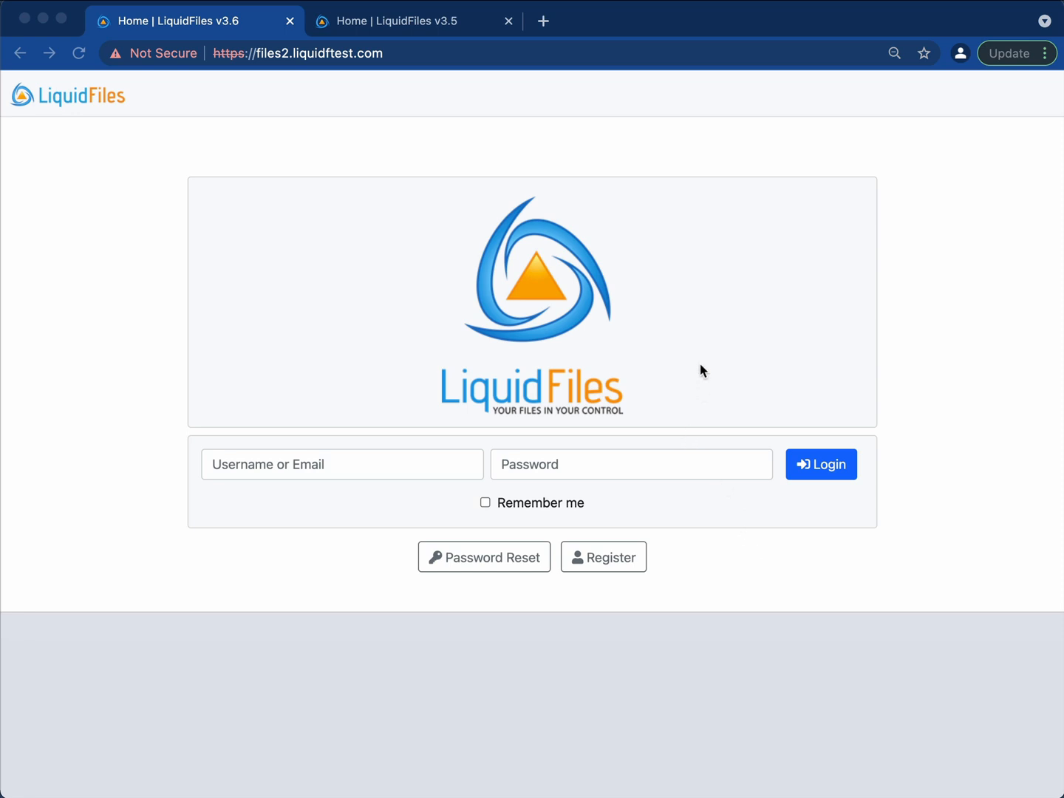
# Compare the v3.6 and v3.5 login pages by flipping between their browser tabs.
pyautogui.click(416, 23)
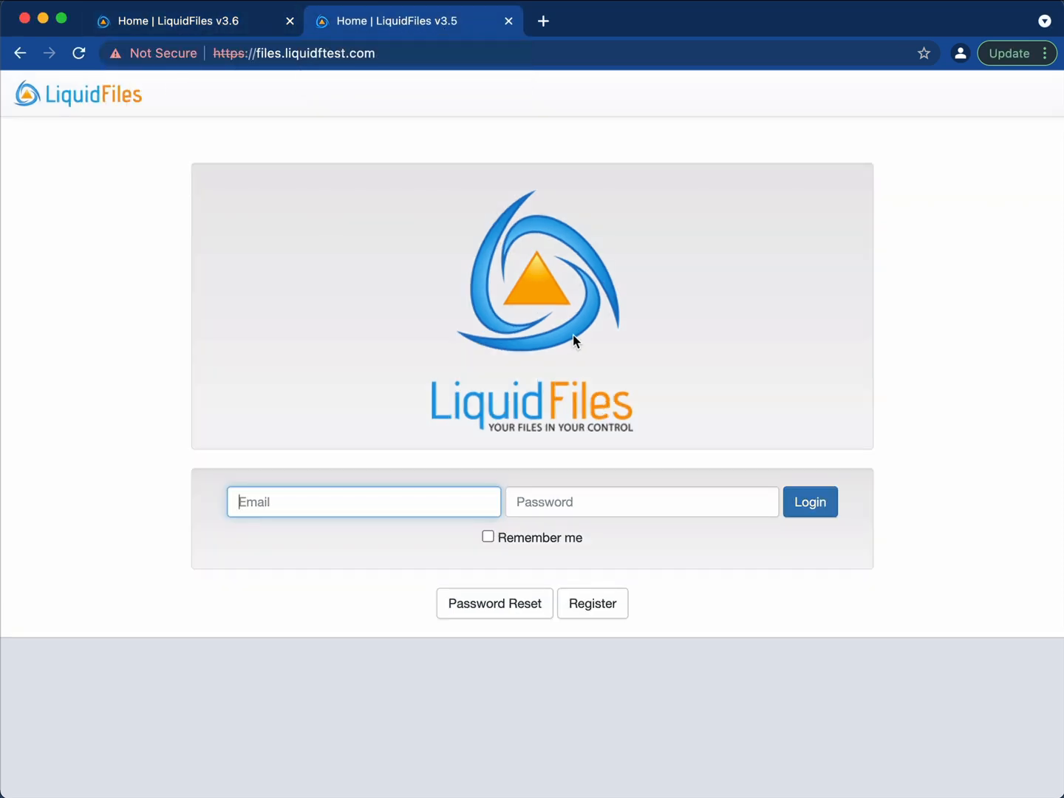
pyautogui.click(183, 22)
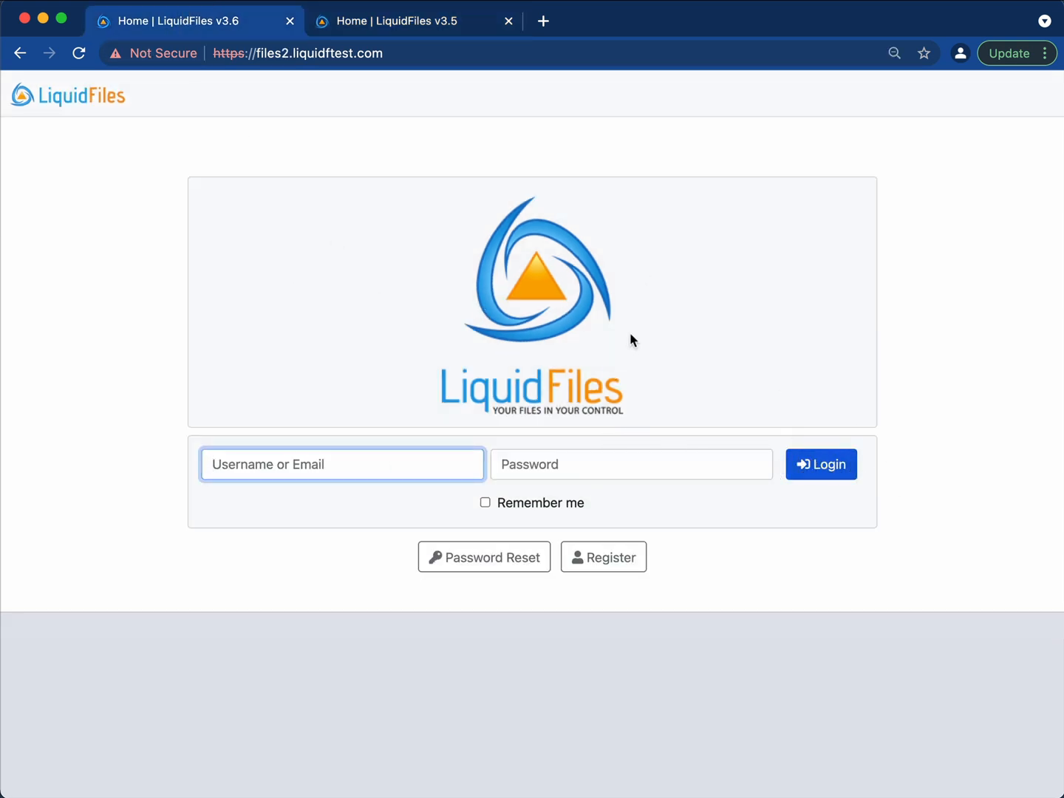
pyautogui.click(435, 26)
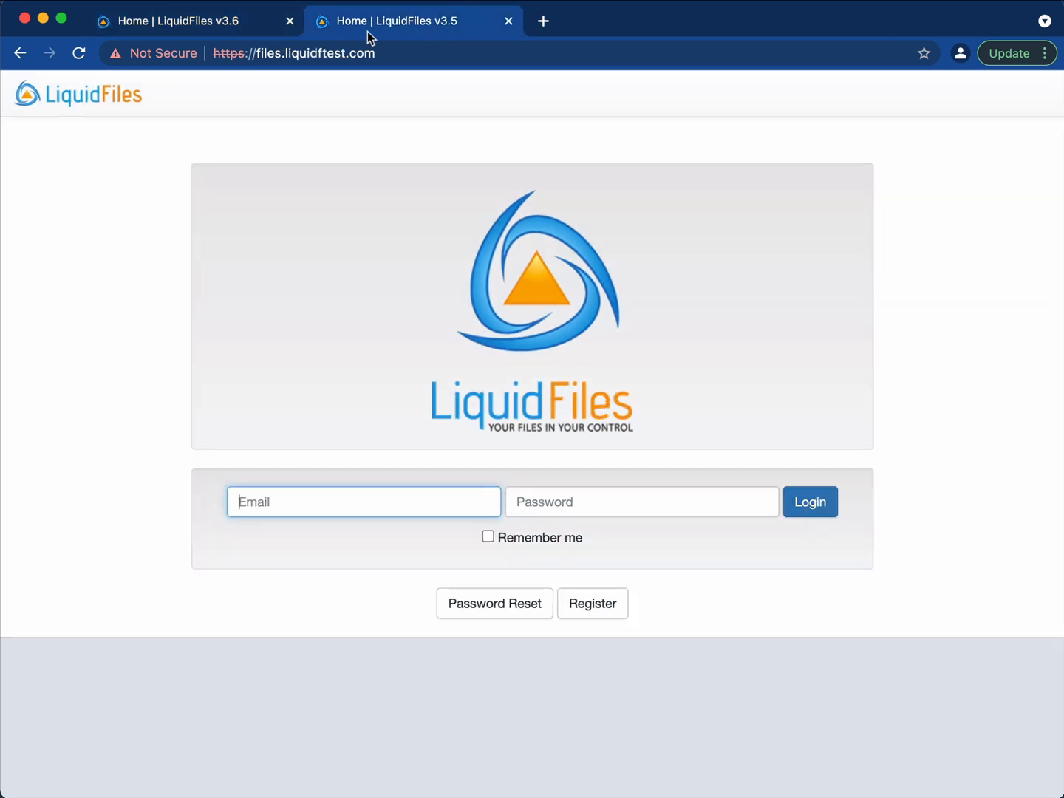
pyautogui.click(219, 24)
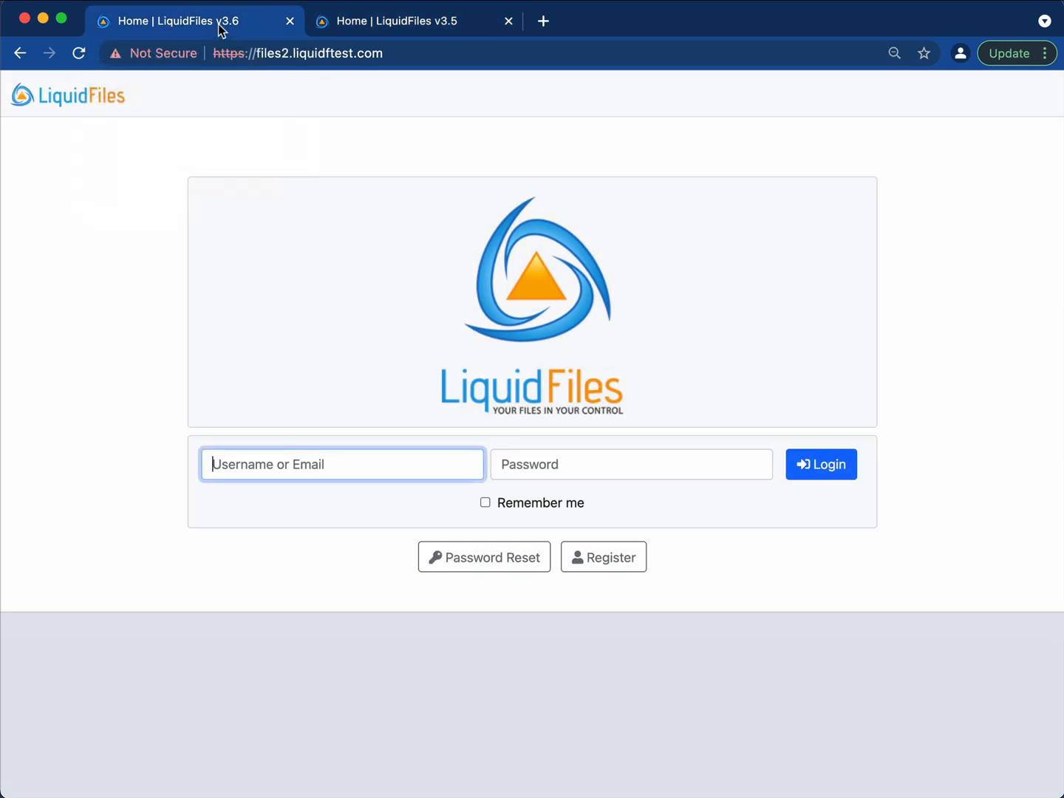
pyautogui.click(404, 27)
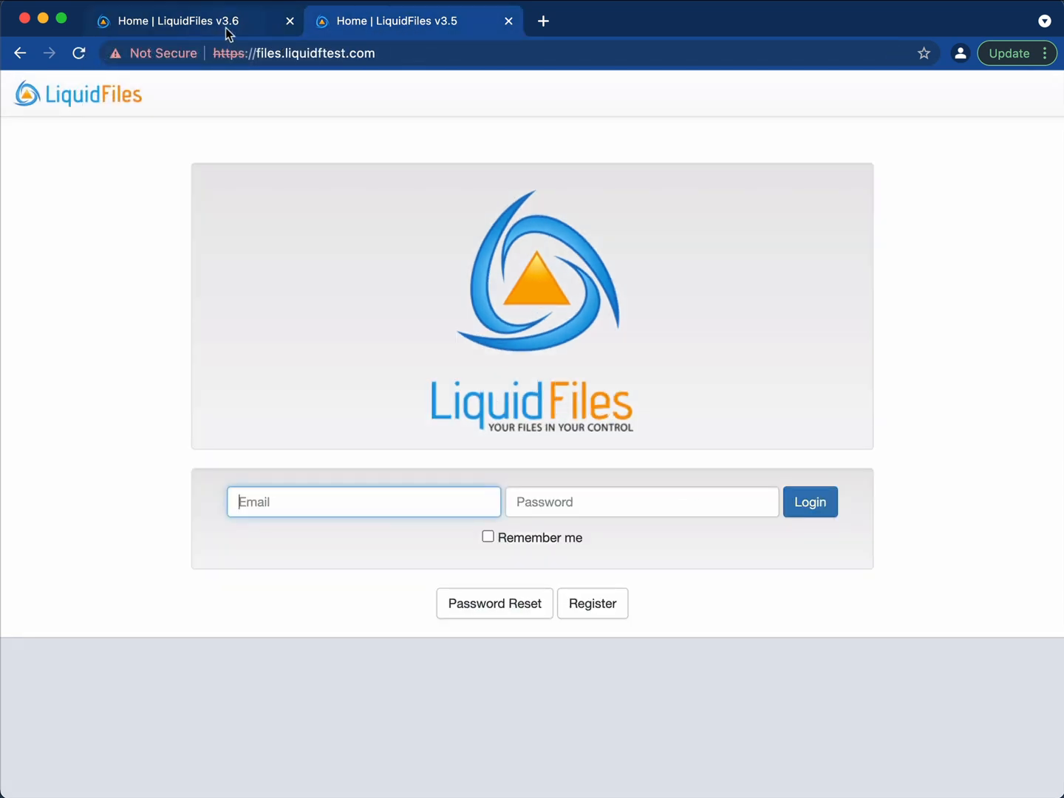
pyautogui.click(228, 29)
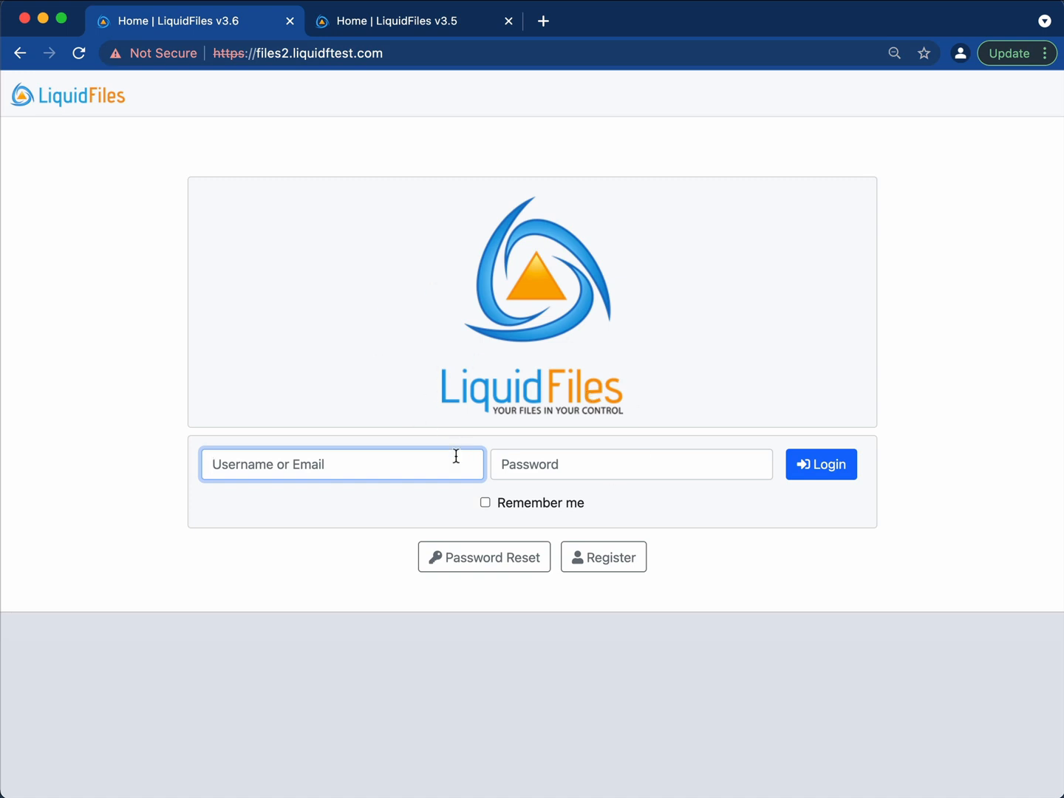
# Log in to the v3.6 server with the suggested admin e-mail and the admin password.
pyautogui.write('admin')
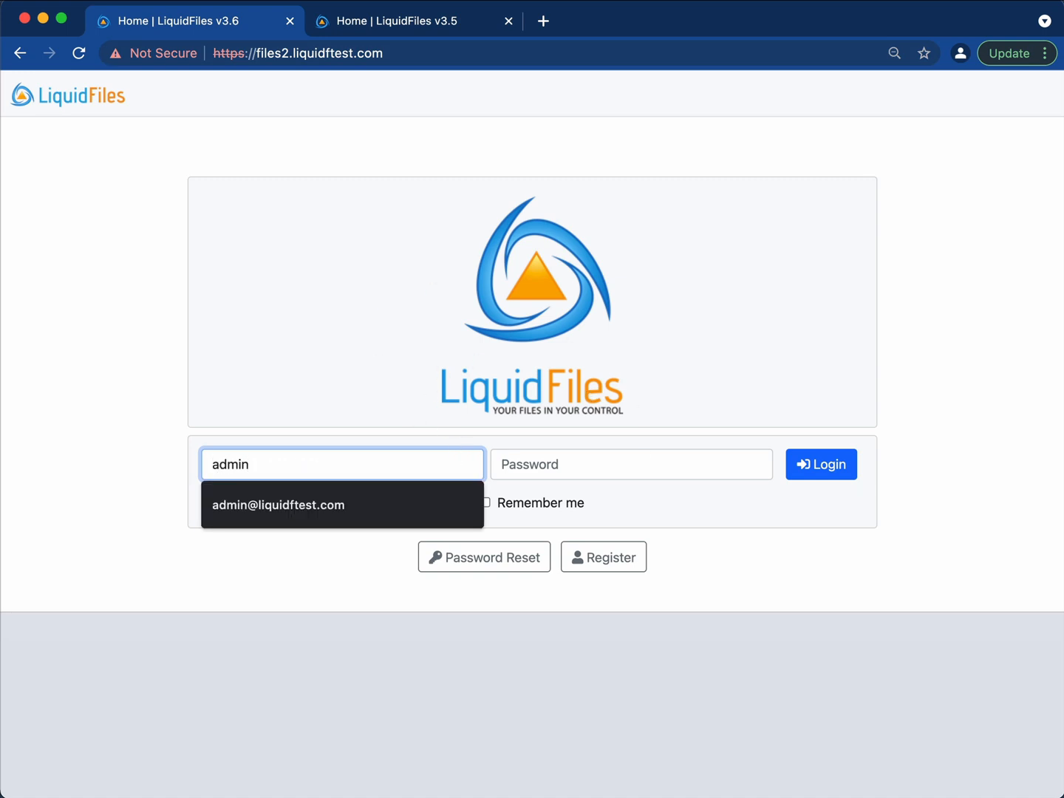
pyautogui.press('Down')
pyautogui.press('Tab')
pyautogui.write('•')
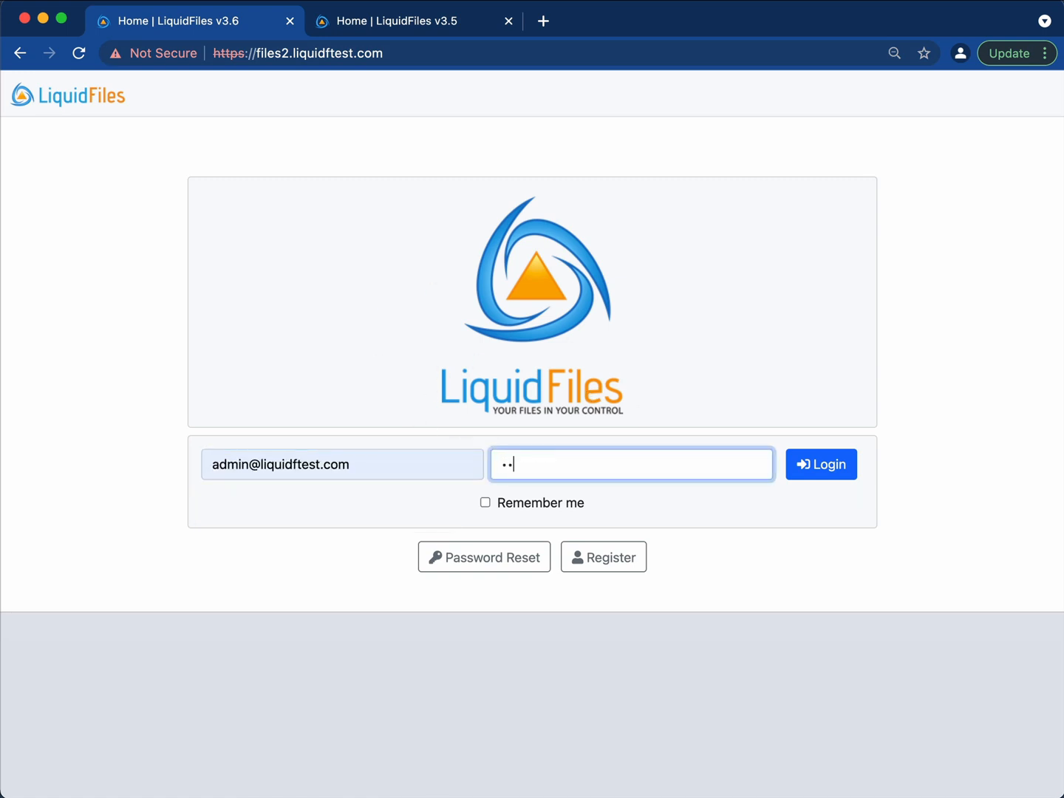
pyautogui.write('•••••••')
pyautogui.press('Return')
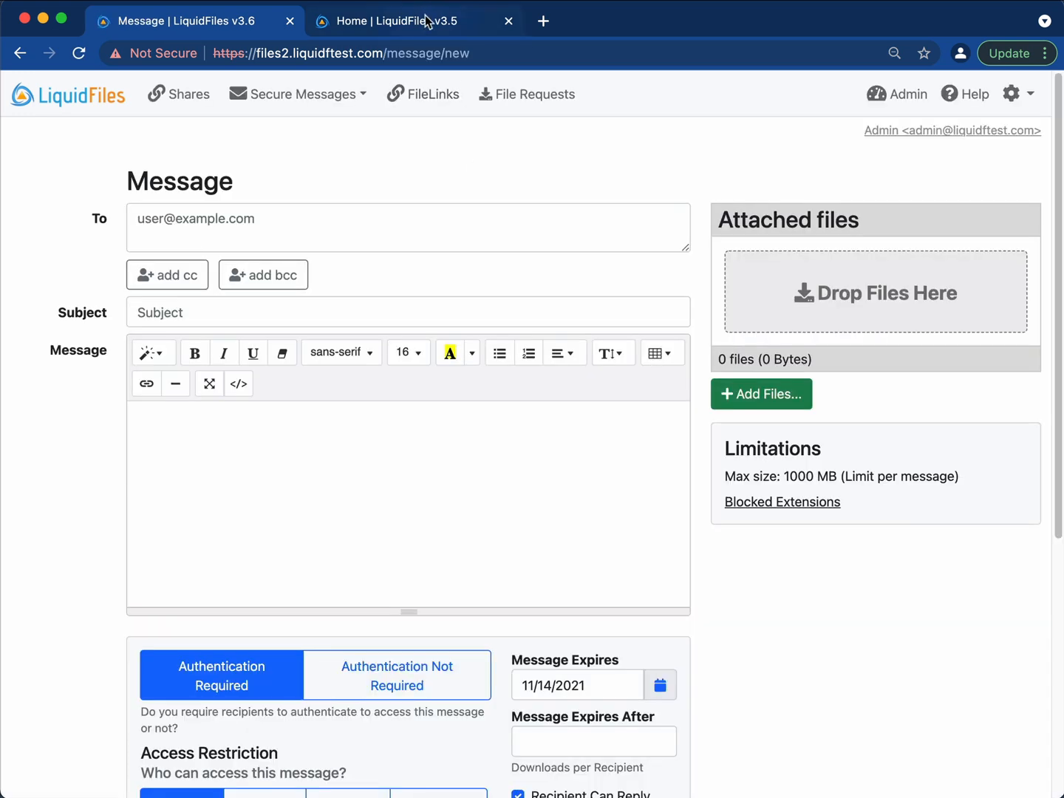
# Log in to the v3.5 server as admin the same way.
pyautogui.click(426, 23)
pyautogui.write('ad')
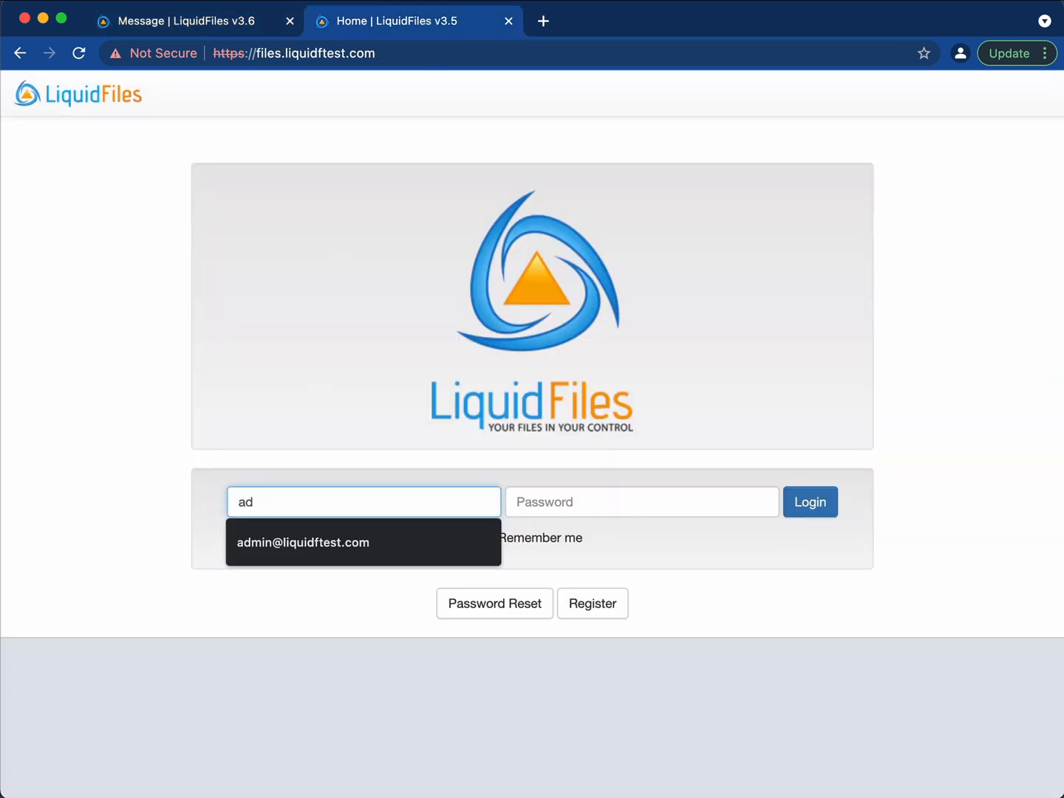
pyautogui.press('Down')
pyautogui.press('Tab')
pyautogui.write('•')
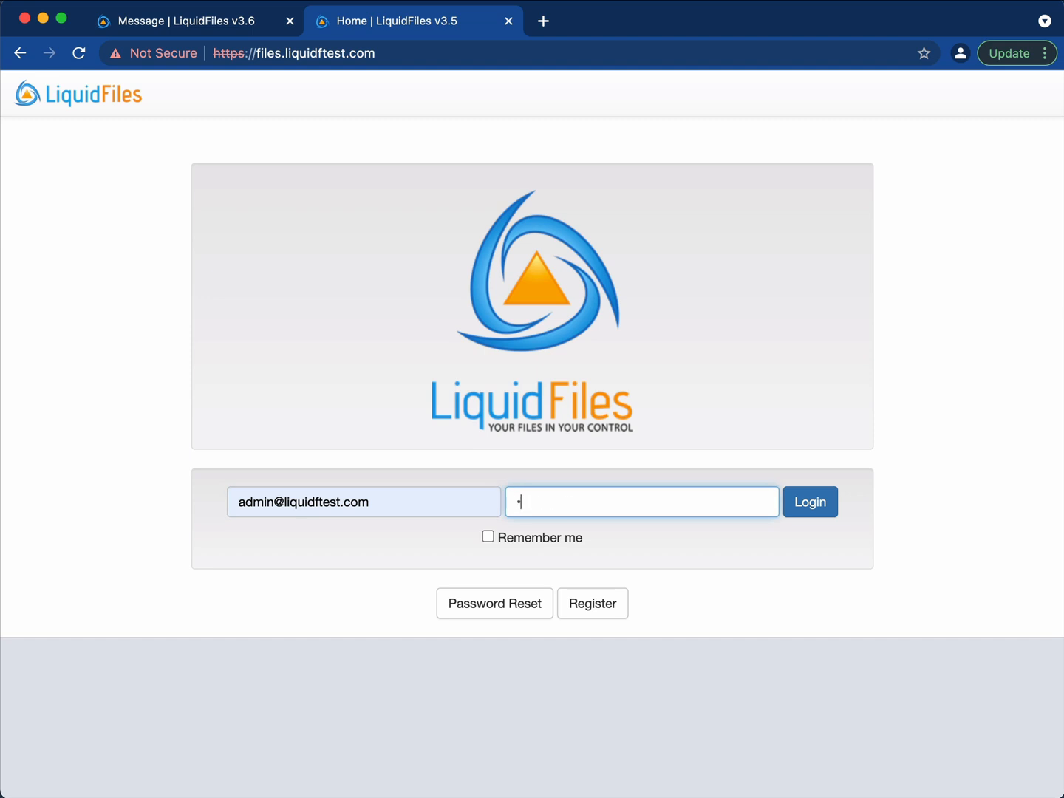
pyautogui.press('Return')
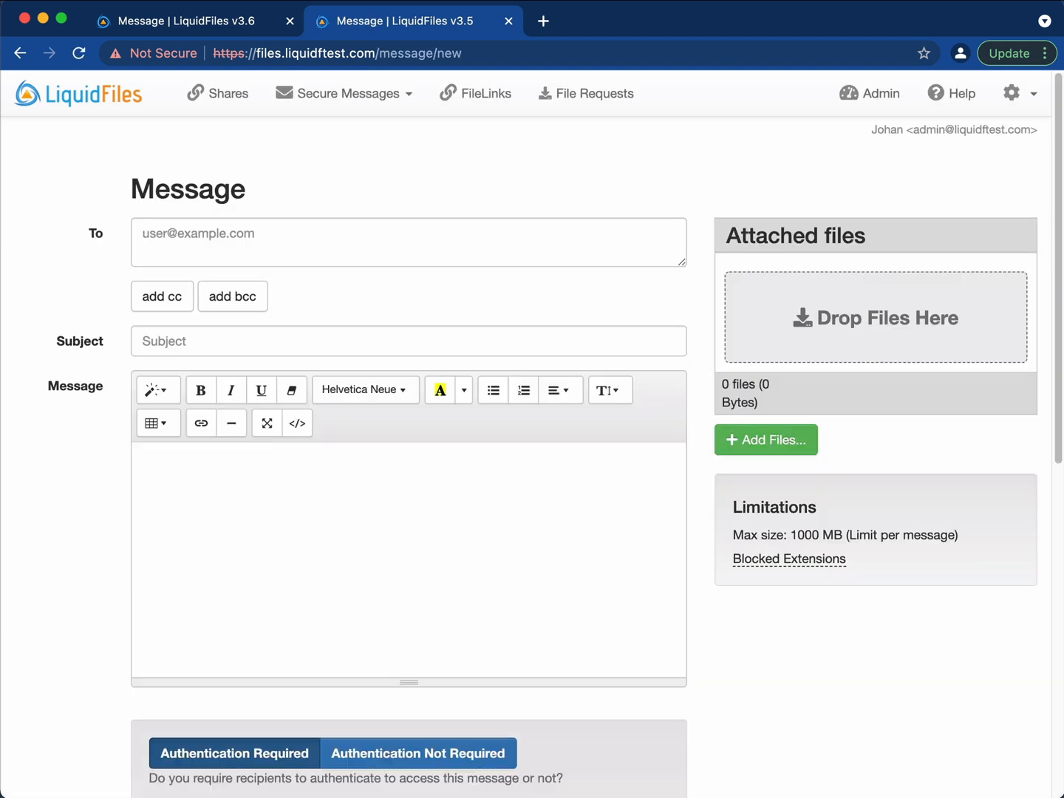
# Compare the v3.6 and v3.5 new Message pages and their access options, then open the v3.5 Admin dashboard.
pyautogui.click(183, 26)
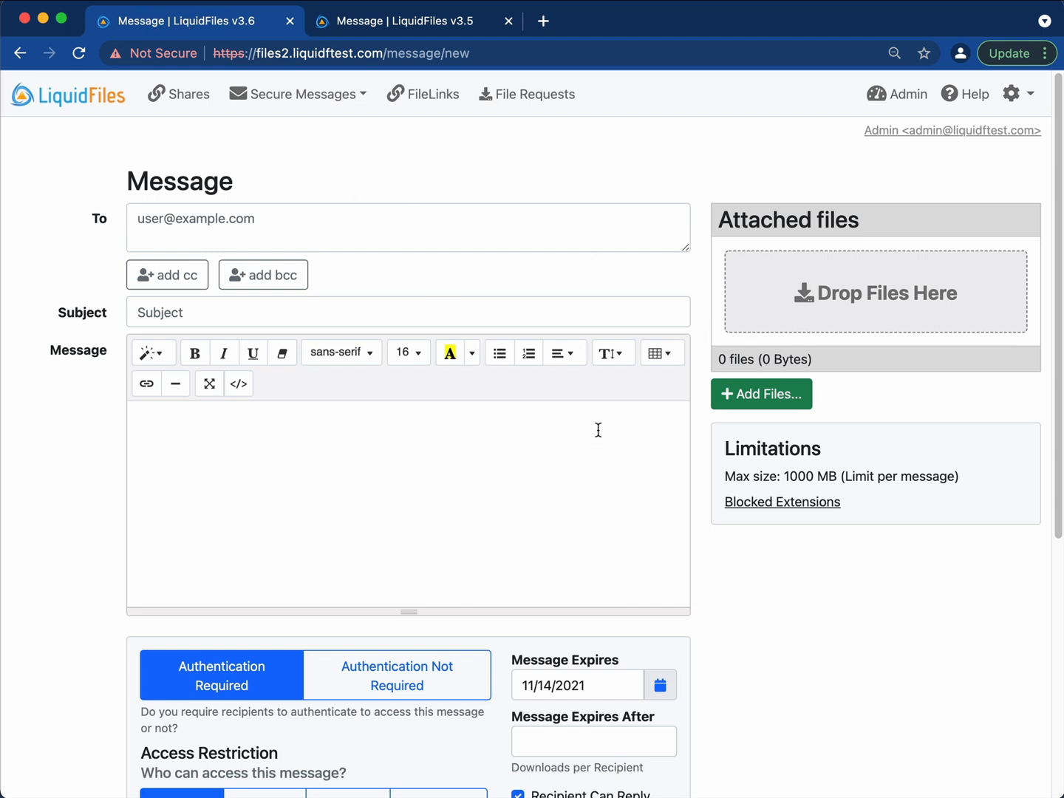
pyautogui.click(442, 30)
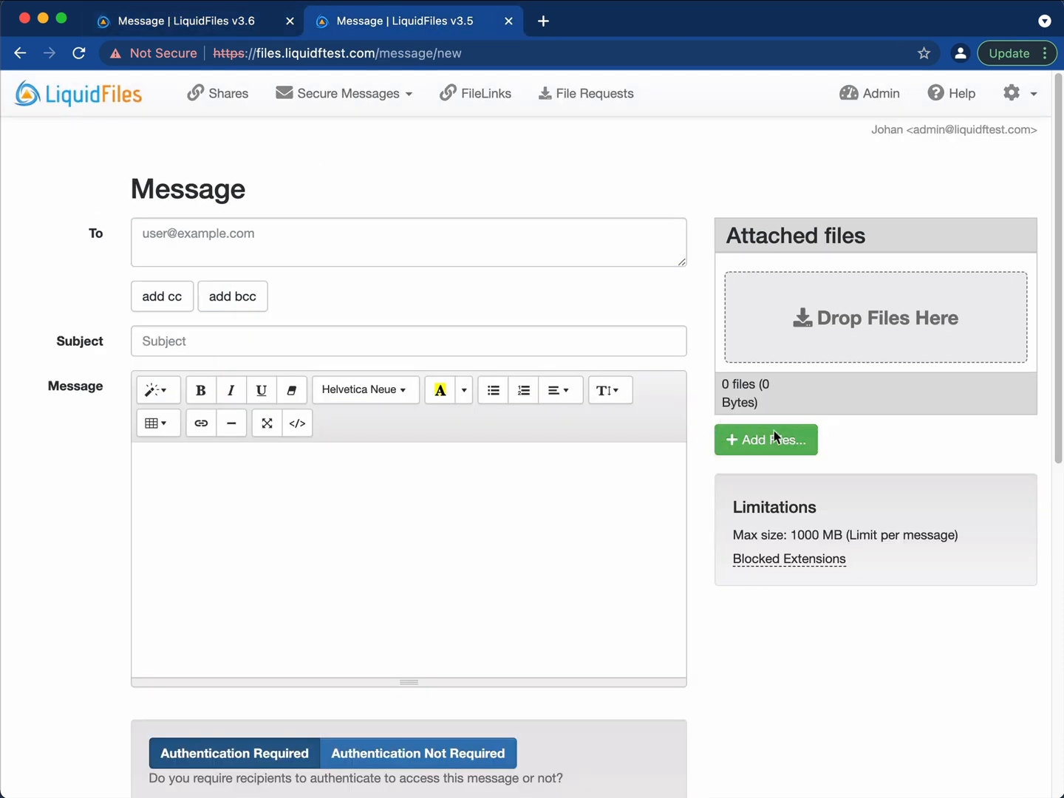
pyautogui.click(214, 27)
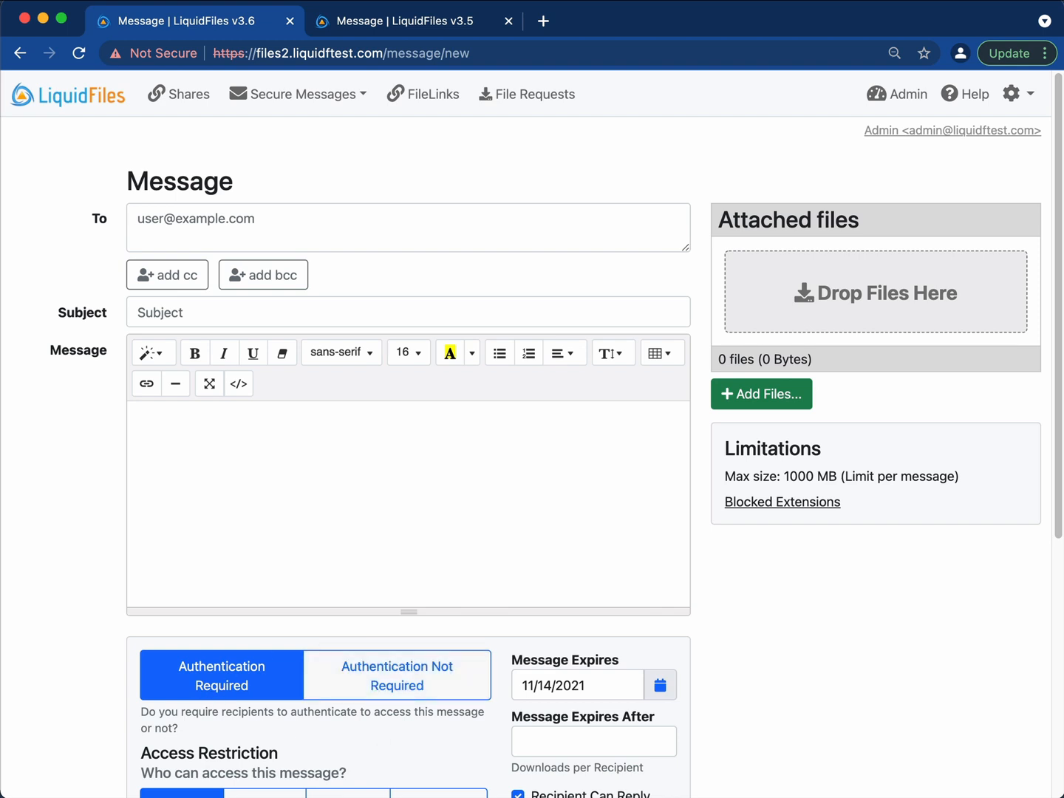
pyautogui.click(419, 30)
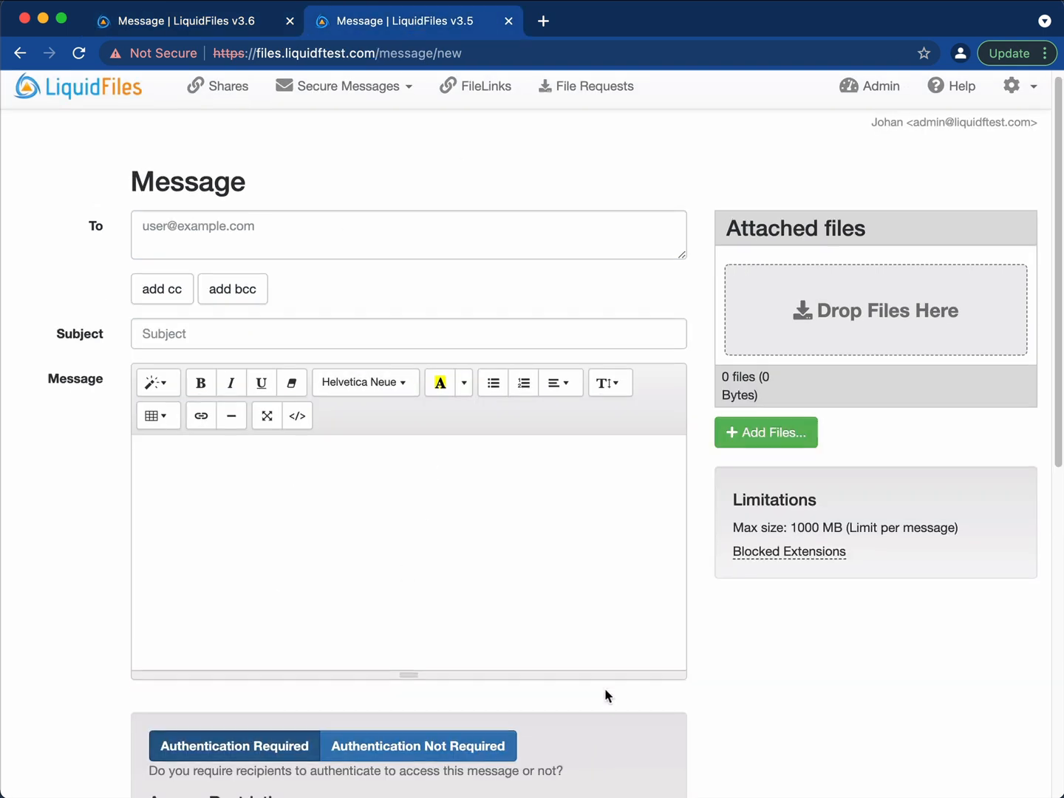
pyautogui.scroll(-10, 604, 694)
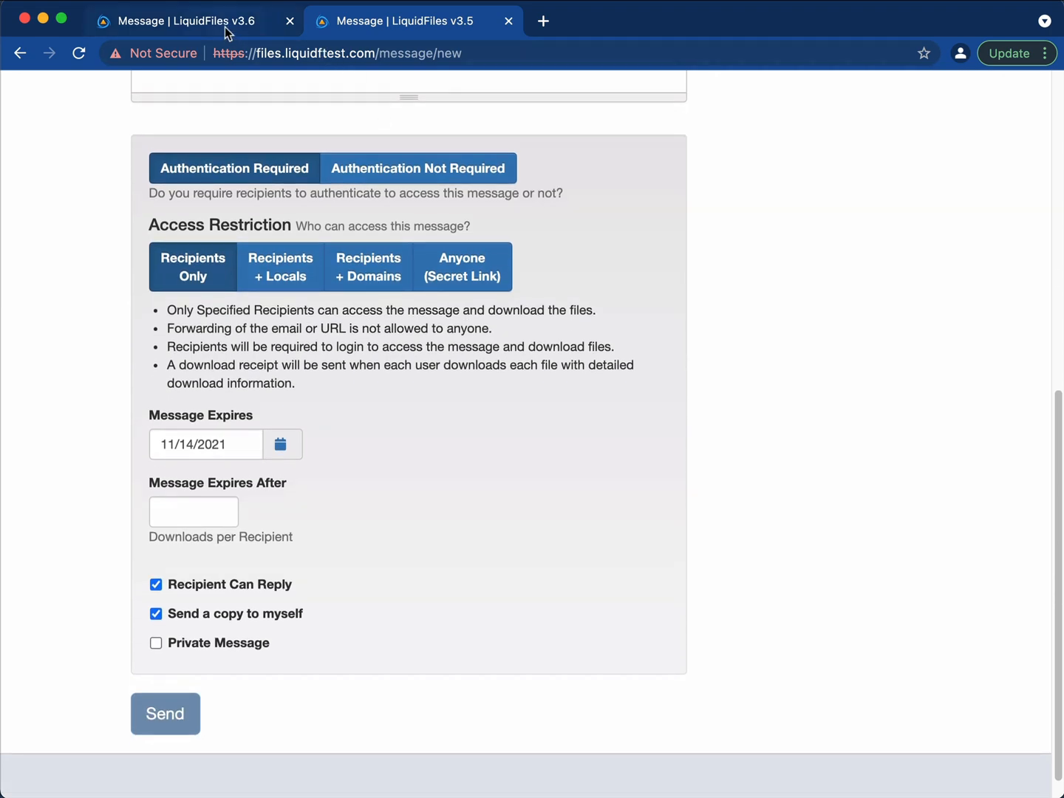
pyautogui.click(224, 27)
pyautogui.scroll(-5, 426, 382)
pyautogui.scroll(5, 426, 382)
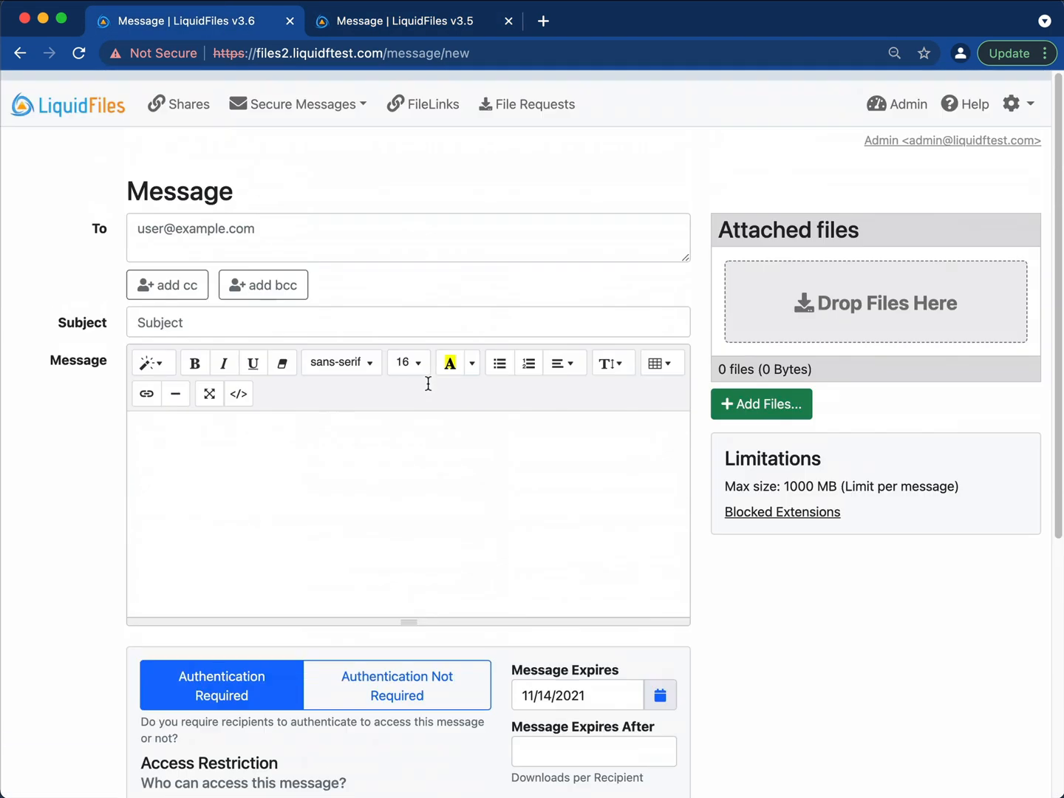
pyautogui.click(422, 29)
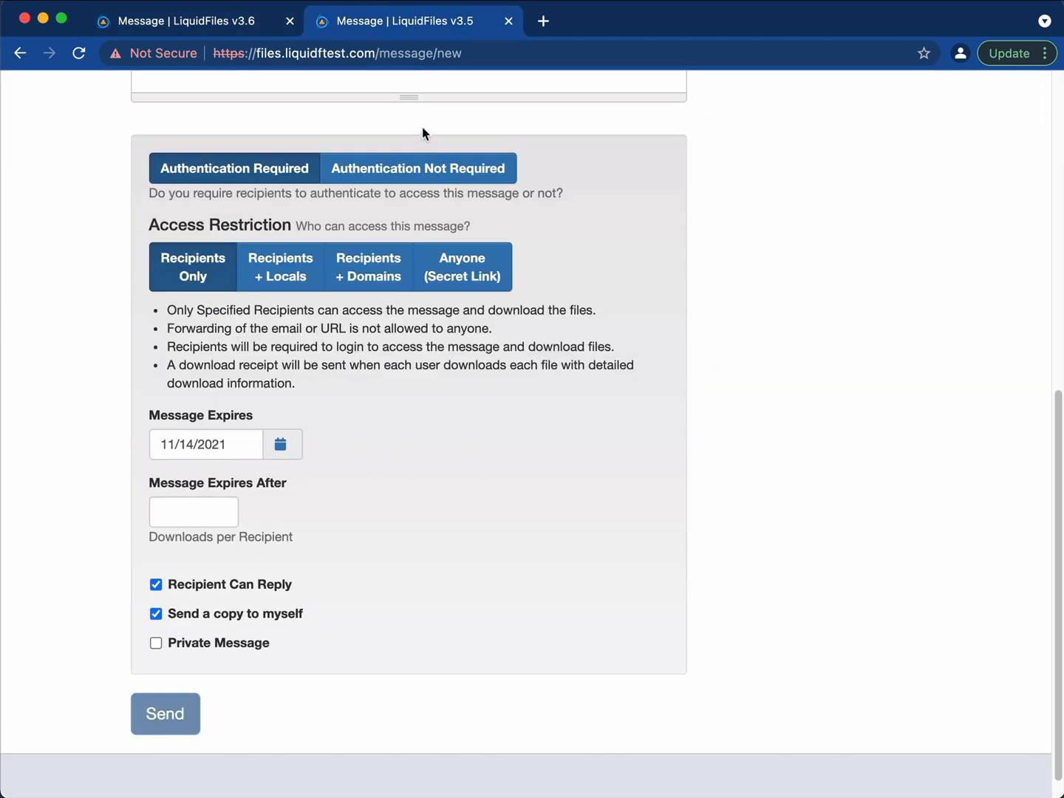
pyautogui.scroll(10, 427, 169)
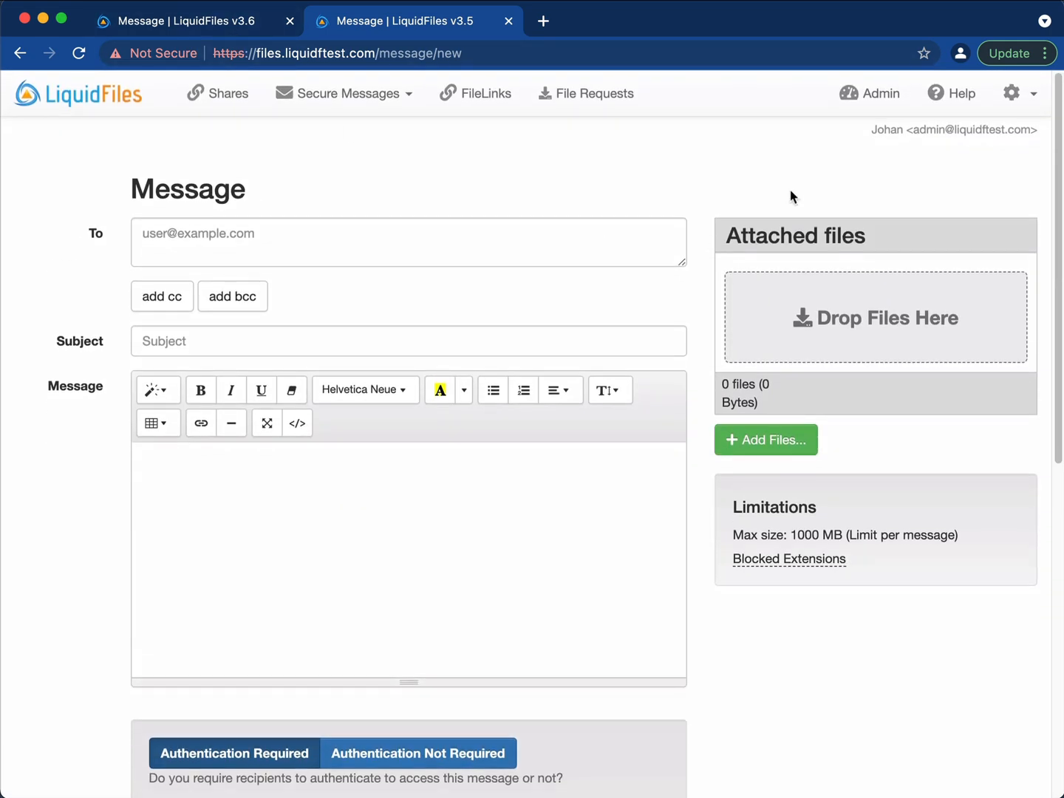
pyautogui.click(863, 94)
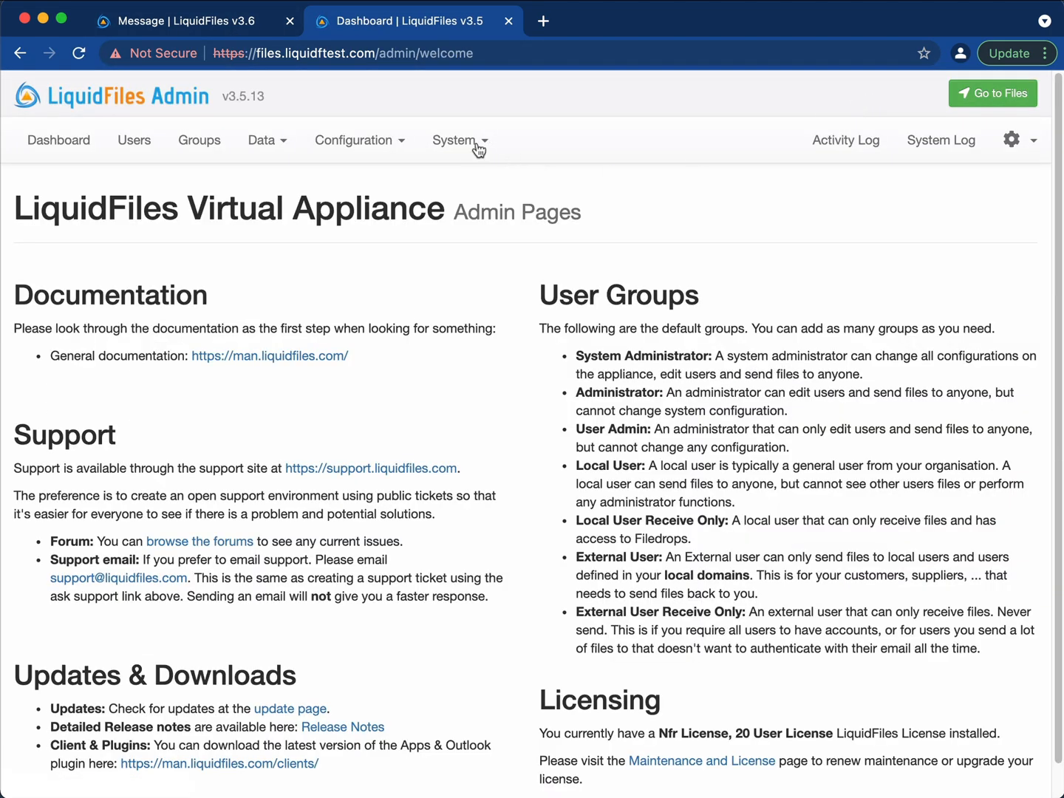
# Open System > Network on the v3.5 admin, then on the v3.6 admin dashboard.
pyautogui.click(479, 145)
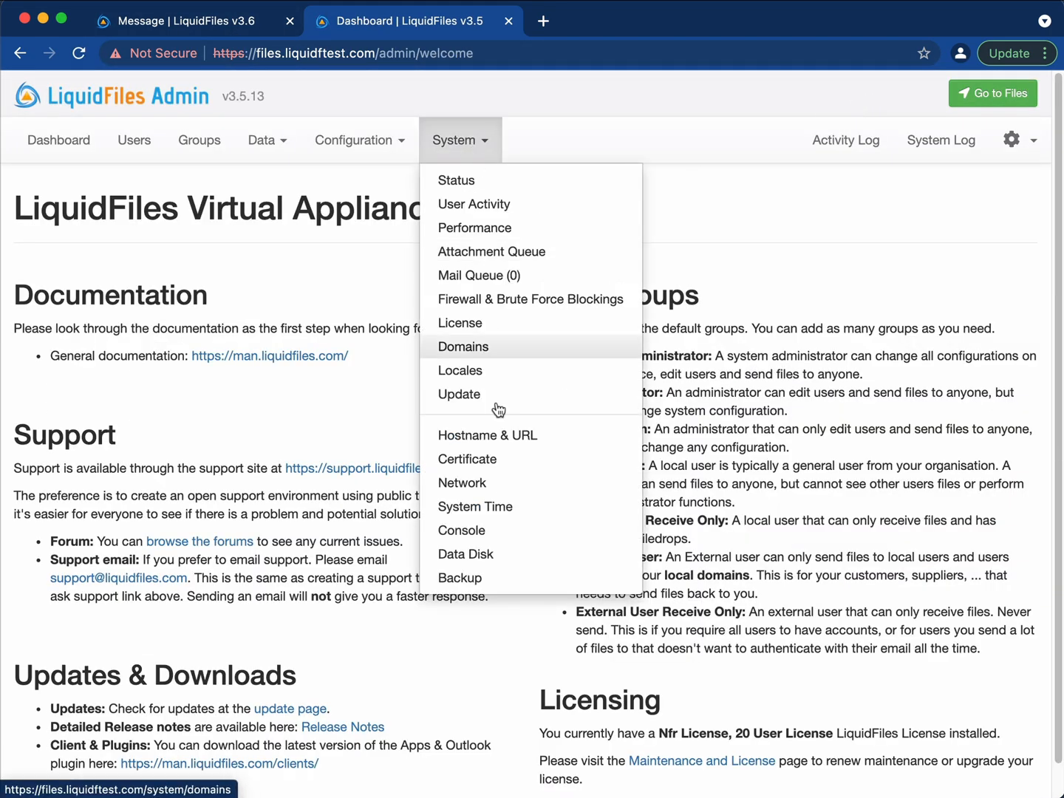
pyautogui.click(529, 482)
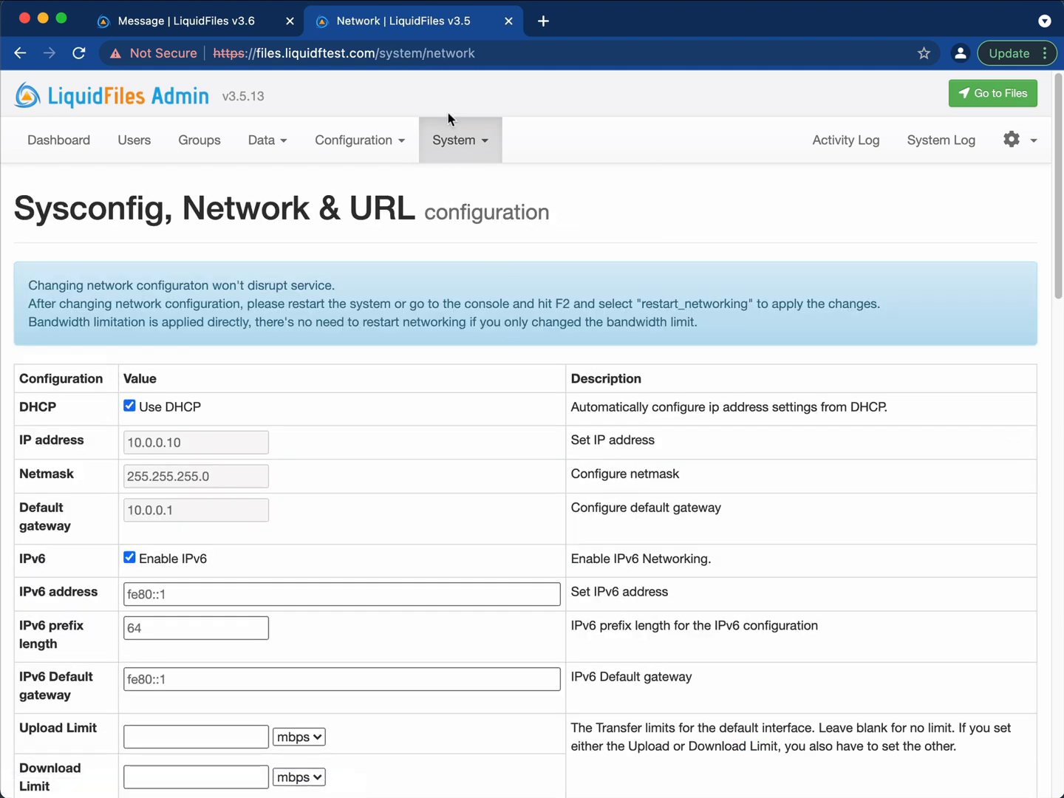
pyautogui.click(198, 23)
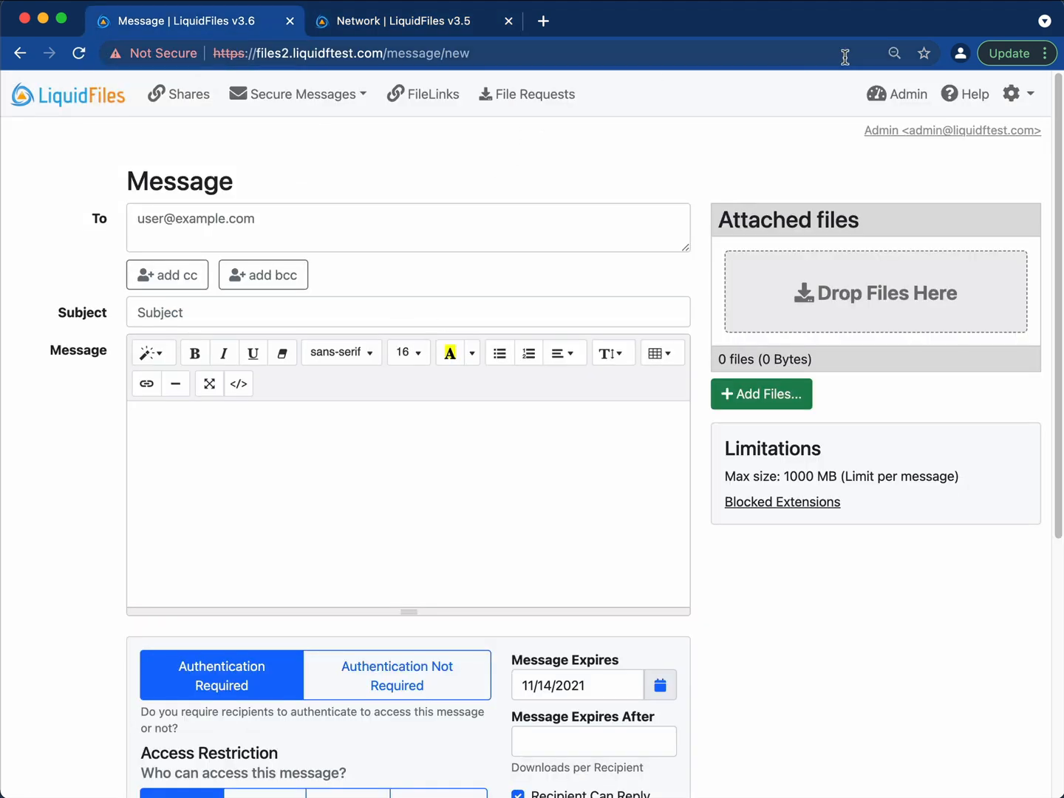
pyautogui.click(888, 96)
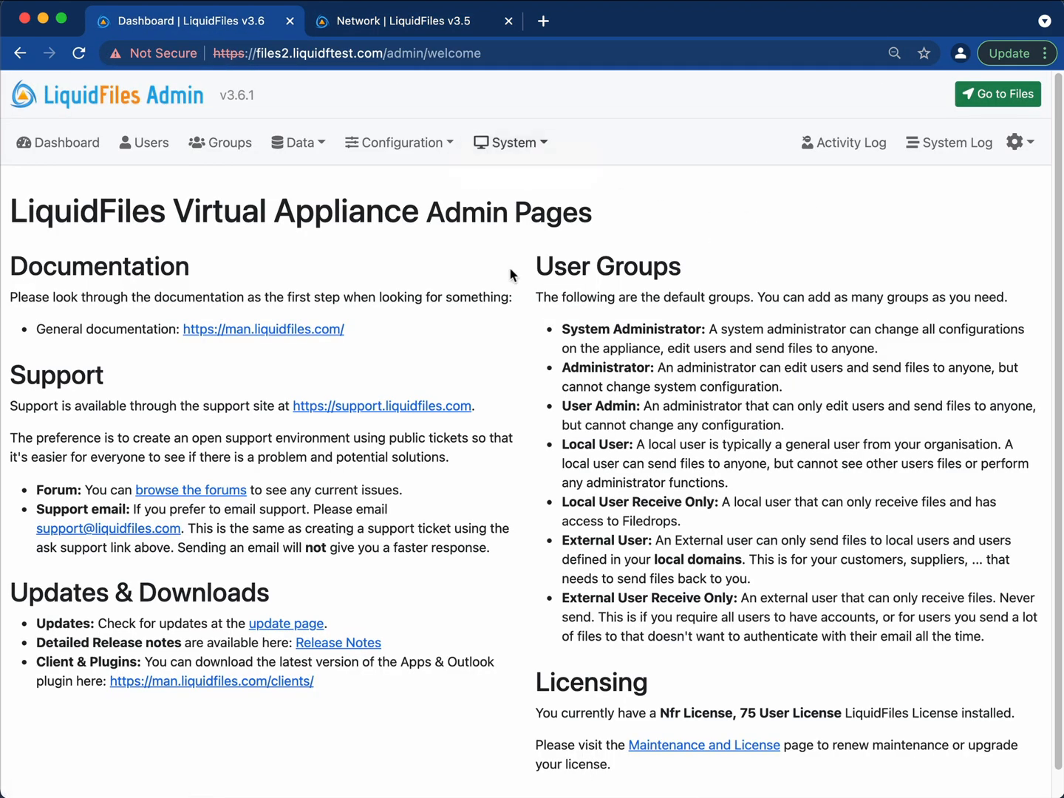
pyautogui.click(526, 143)
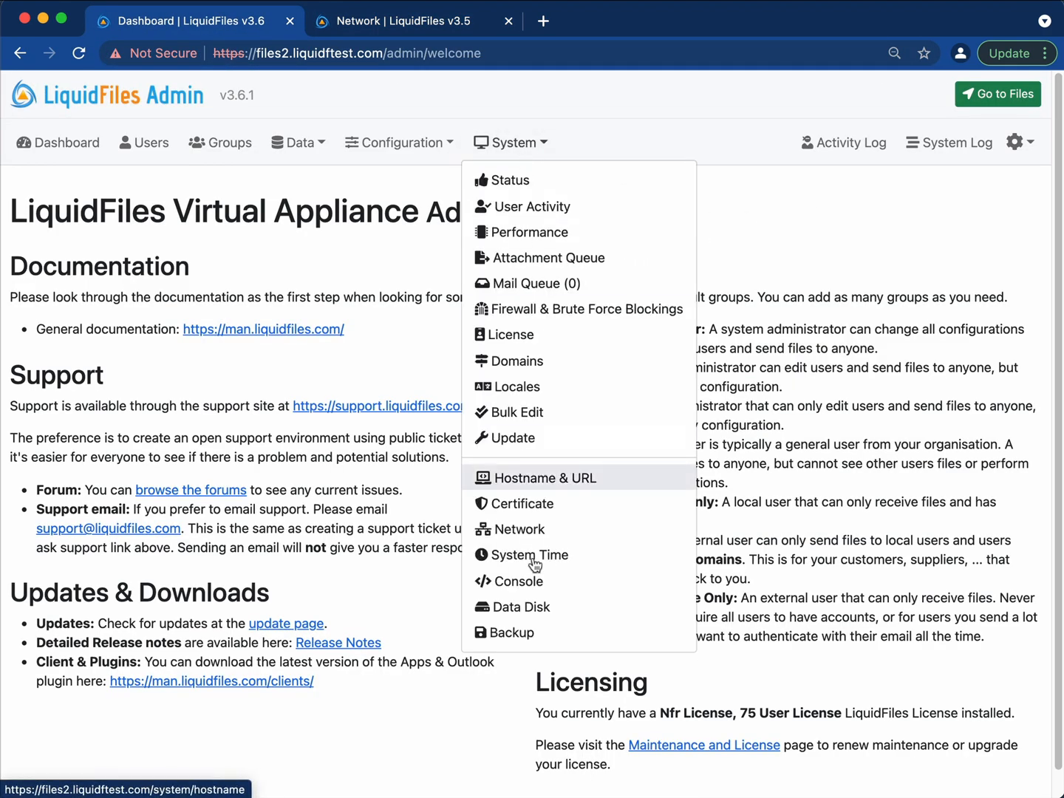
pyautogui.click(567, 534)
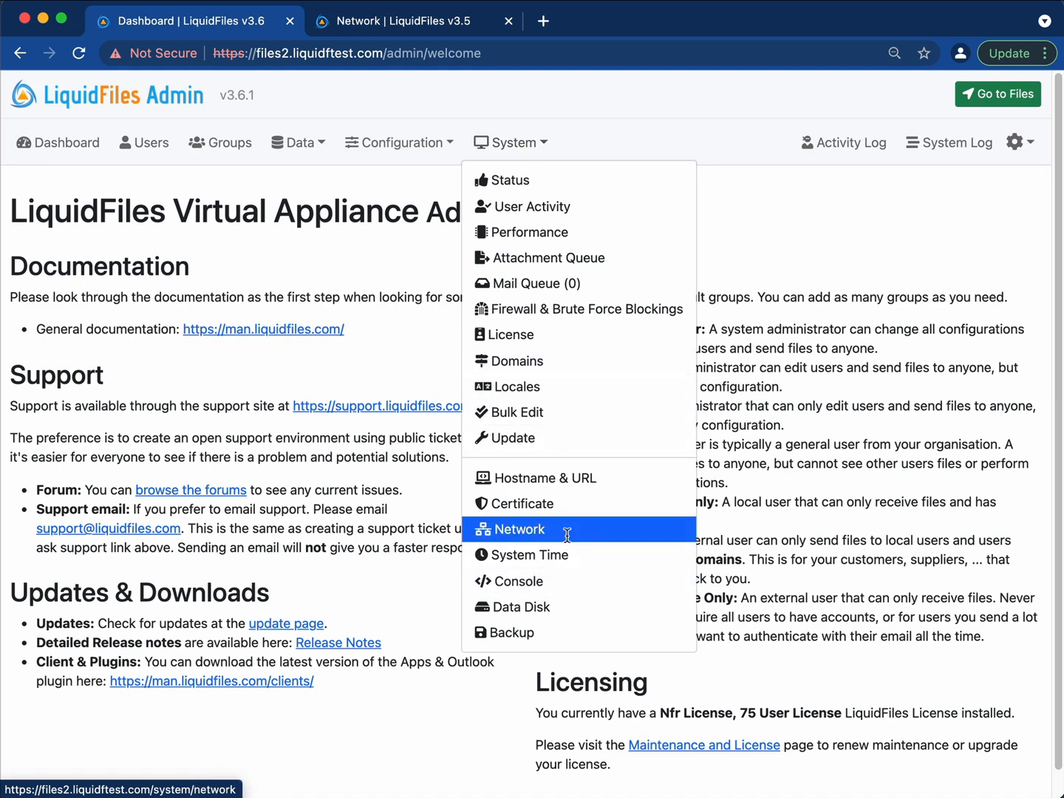
pyautogui.scroll(-3, 620, 489)
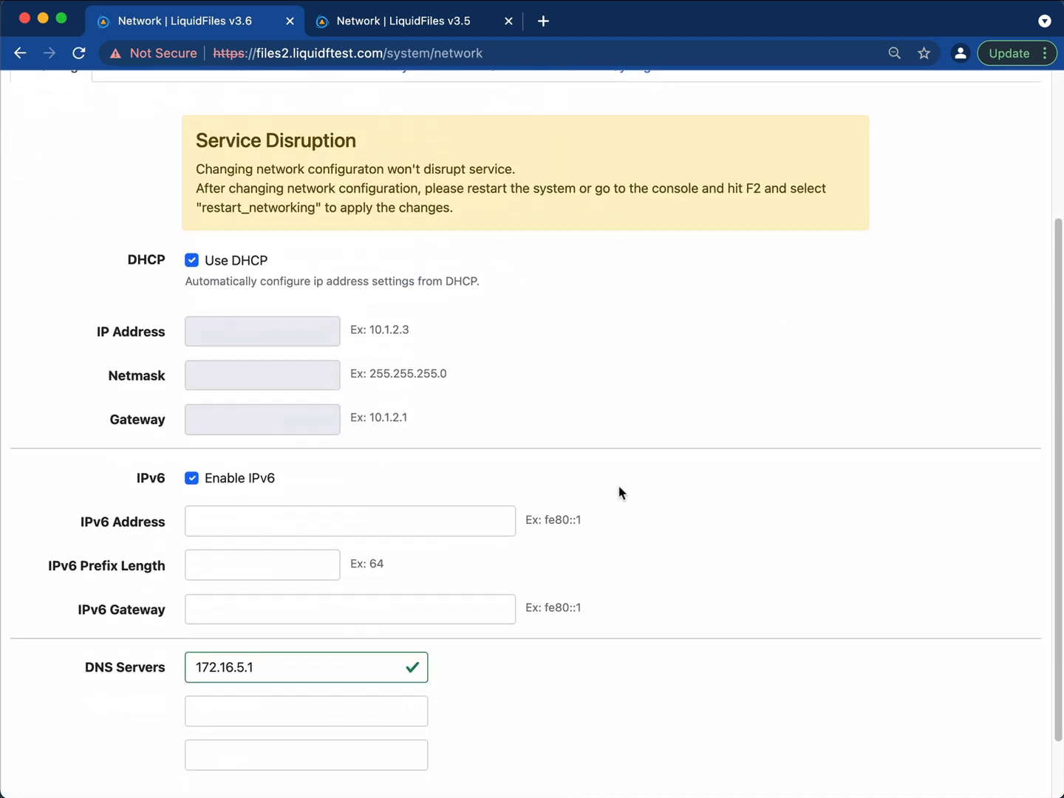
pyautogui.scroll(3, 452, 189)
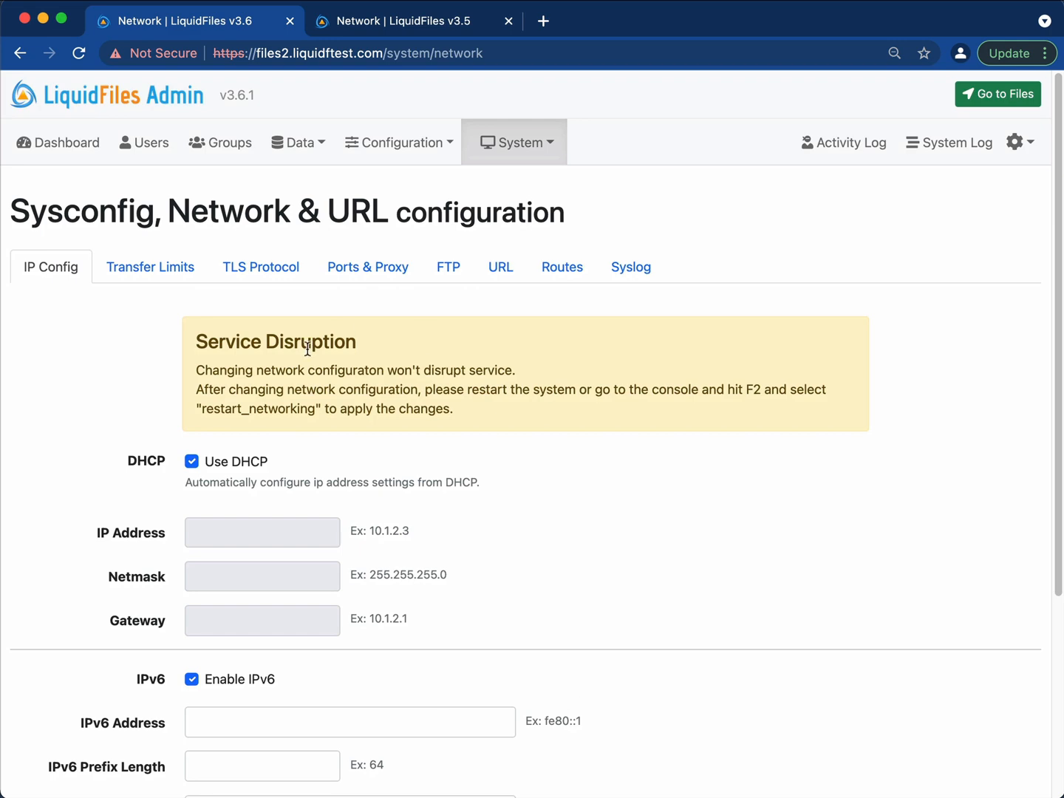
# Scroll through and compare the v3.5 and v3.6 network settings pages.
pyautogui.click(442, 23)
pyautogui.scroll(-3, 565, 376)
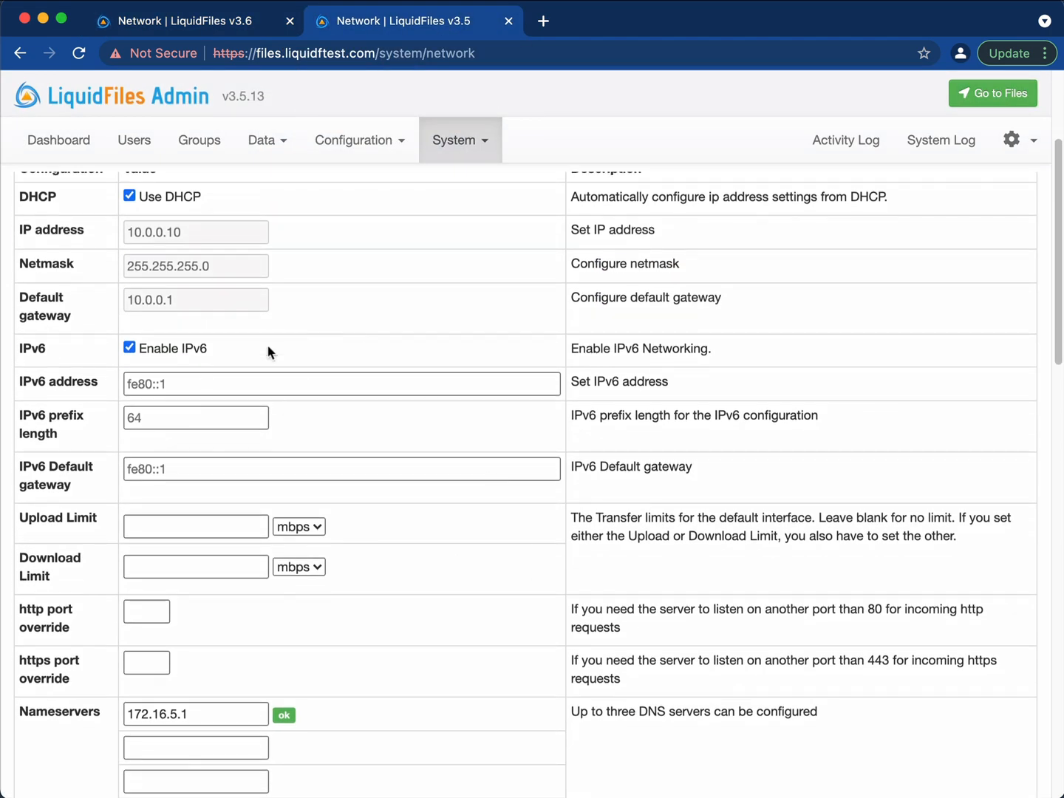
pyautogui.scroll(3, 417, 518)
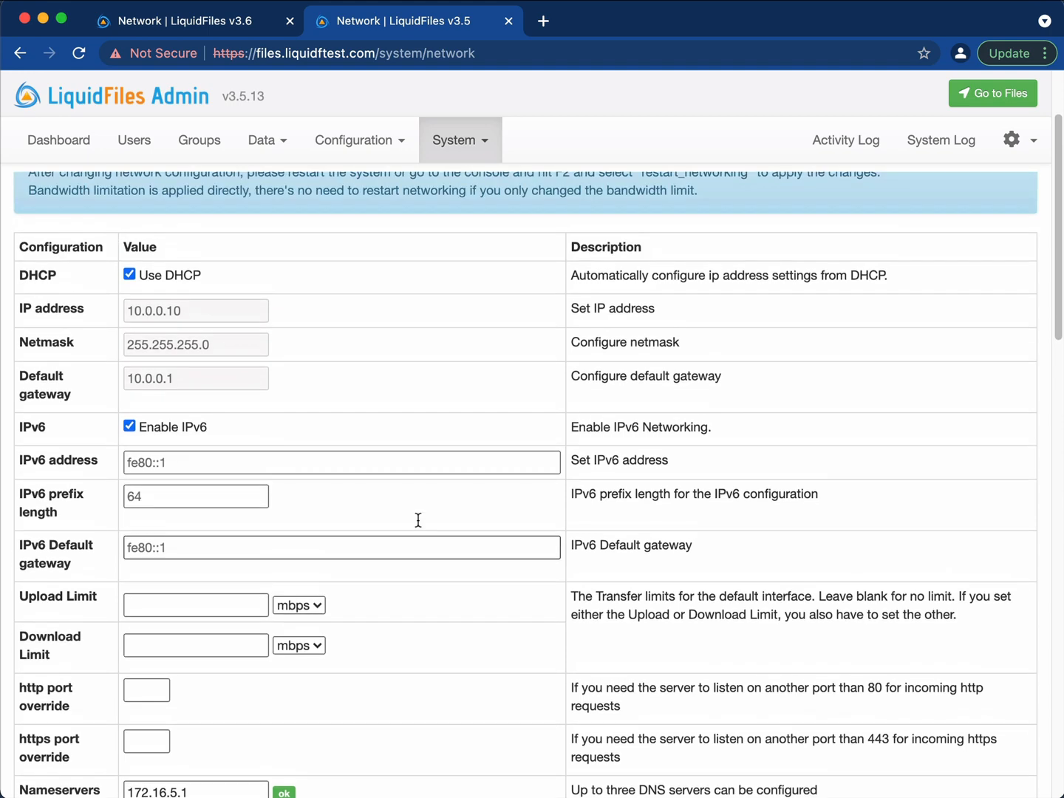
pyautogui.click(224, 24)
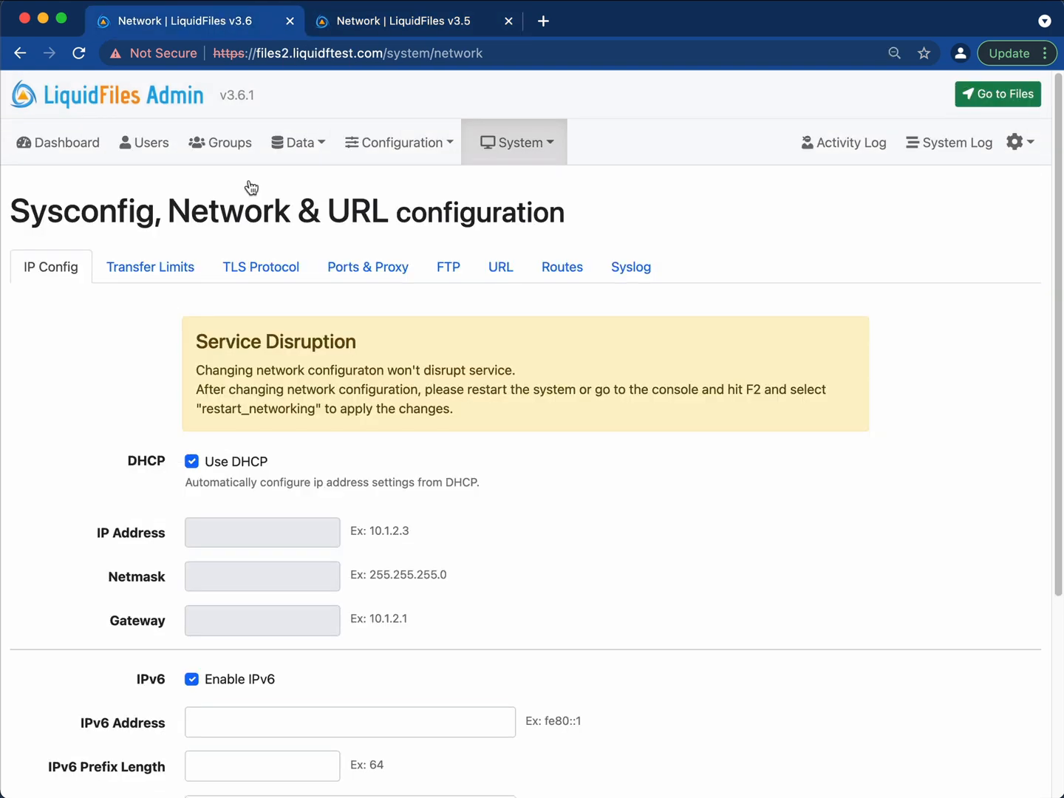
pyautogui.scroll(-4, 476, 403)
pyautogui.scroll(1, 554, 422)
pyautogui.scroll(-3, 554, 421)
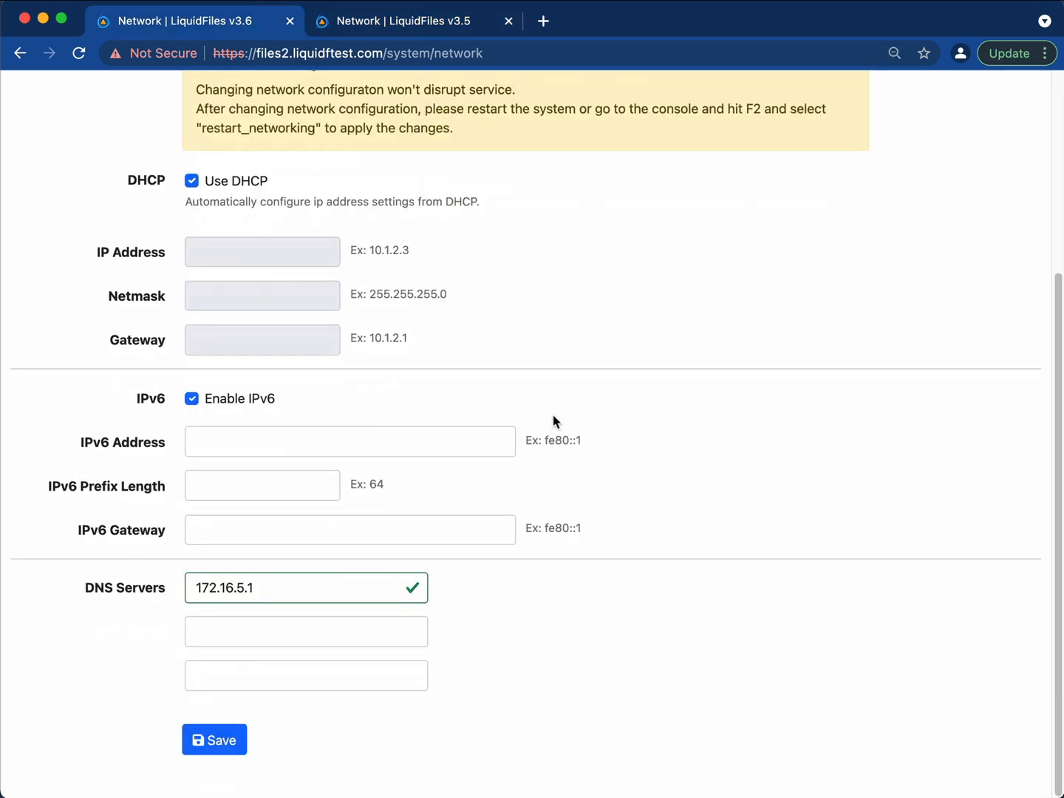
pyautogui.scroll(2, 553, 422)
pyautogui.scroll(-1, 557, 433)
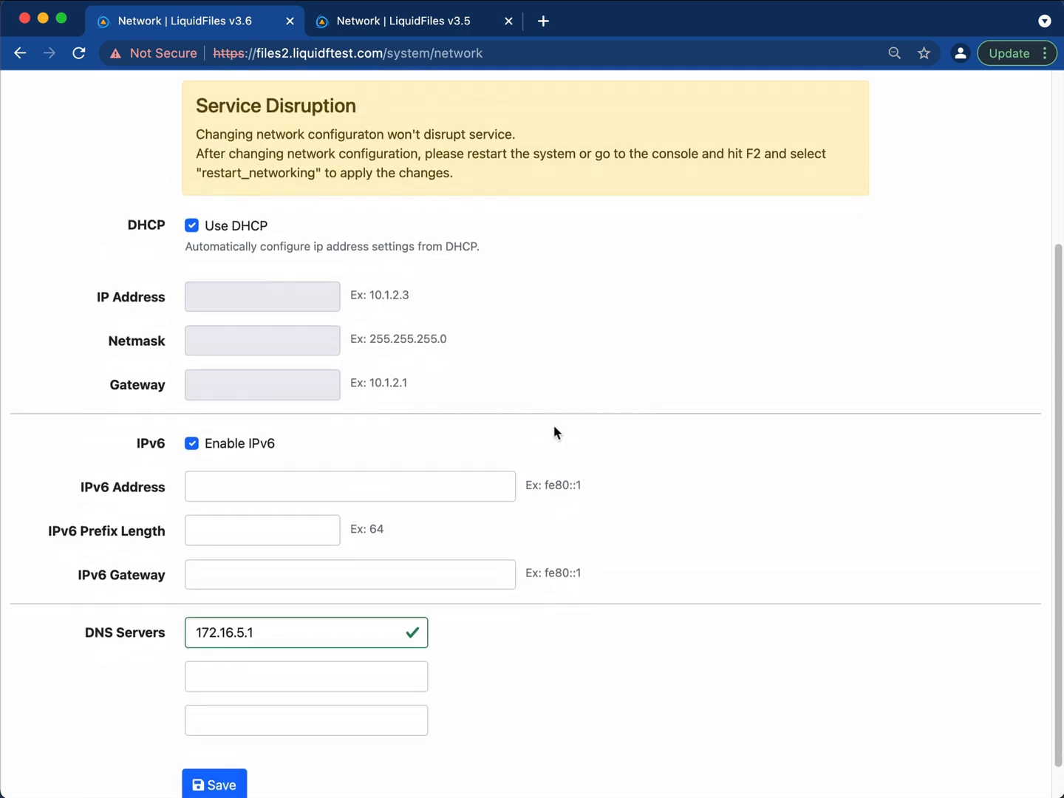
pyautogui.scroll(4, 557, 432)
# Resize the window slightly to test the v3.6 layout, then return to the v3.5 network page.
pyautogui.moveTo(1058, 794)
pyautogui.mouseDown()
pyautogui.moveTo(554, 795)
pyautogui.moveTo(1058, 792)
pyautogui.mouseUp()
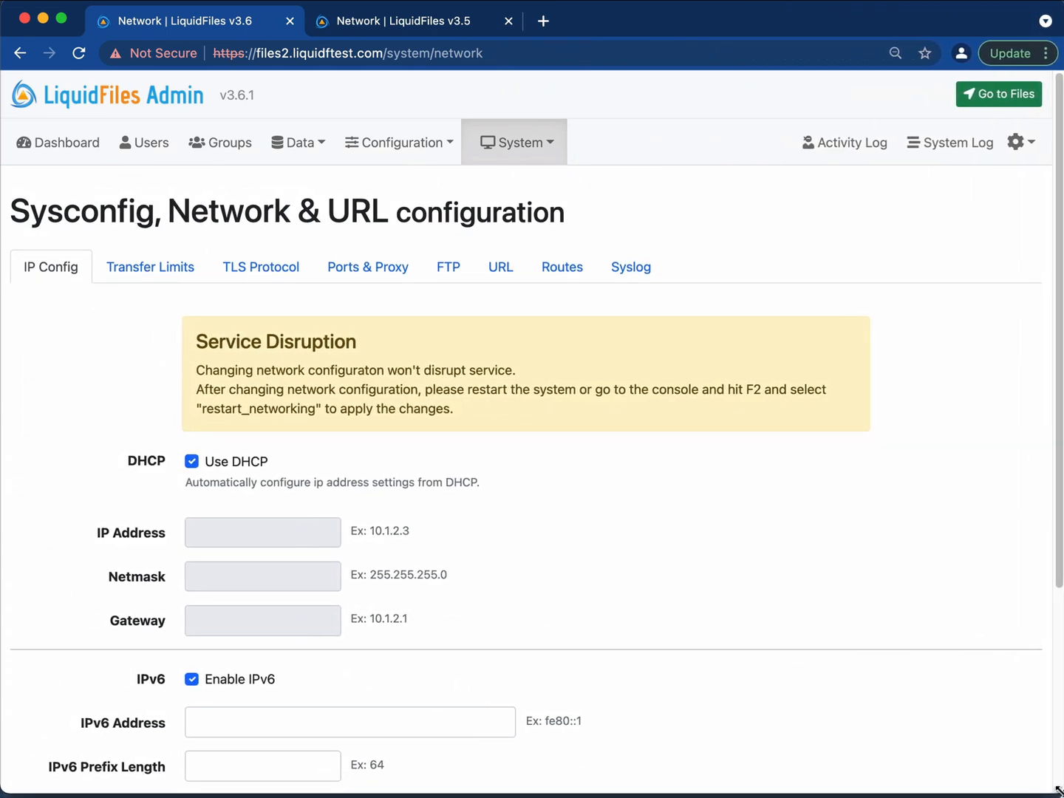
pyautogui.scroll(-5, 796, 613)
pyautogui.scroll(5, 797, 607)
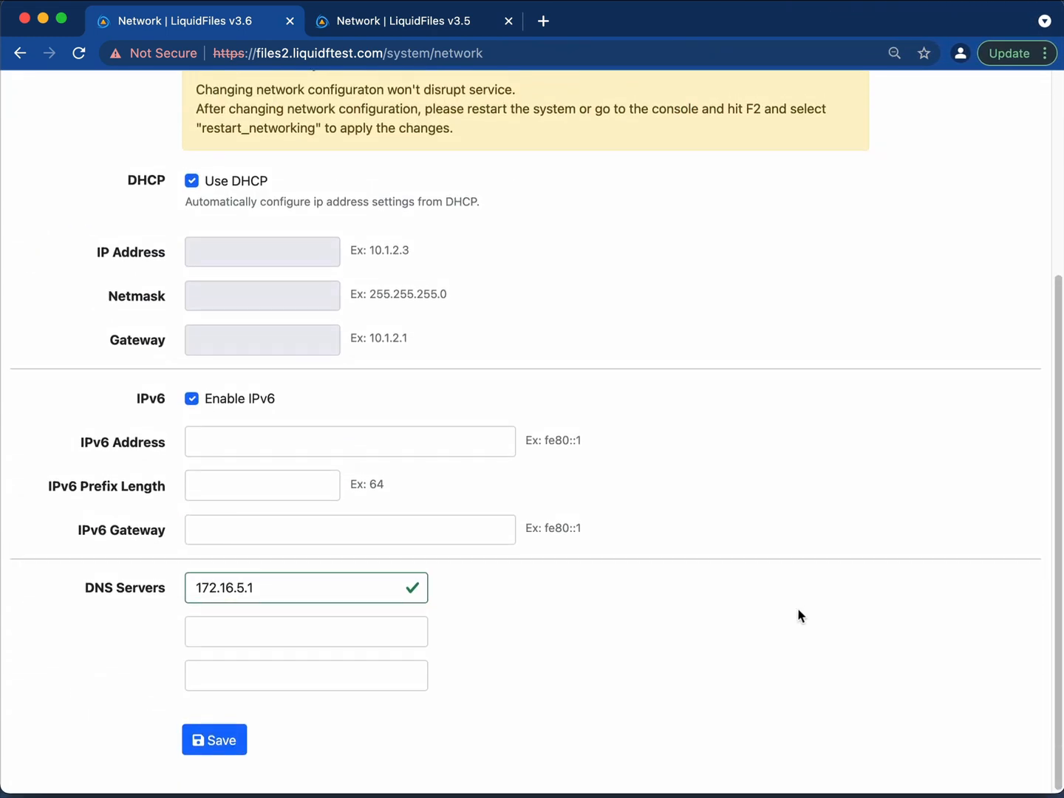
pyautogui.click(406, 30)
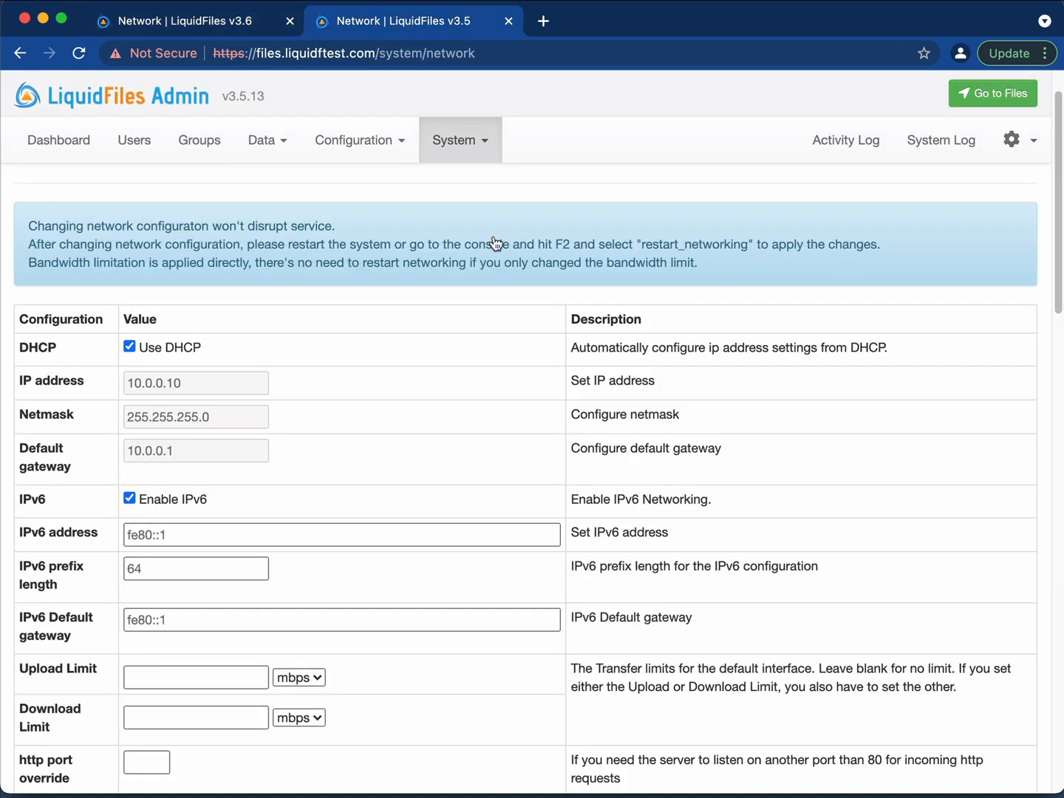
# Narrow the window to show the v3.5 page's mobile layout, then widen it back to desktop width.
pyautogui.moveTo(1058, 789); pyautogui.dragTo(387, 789)
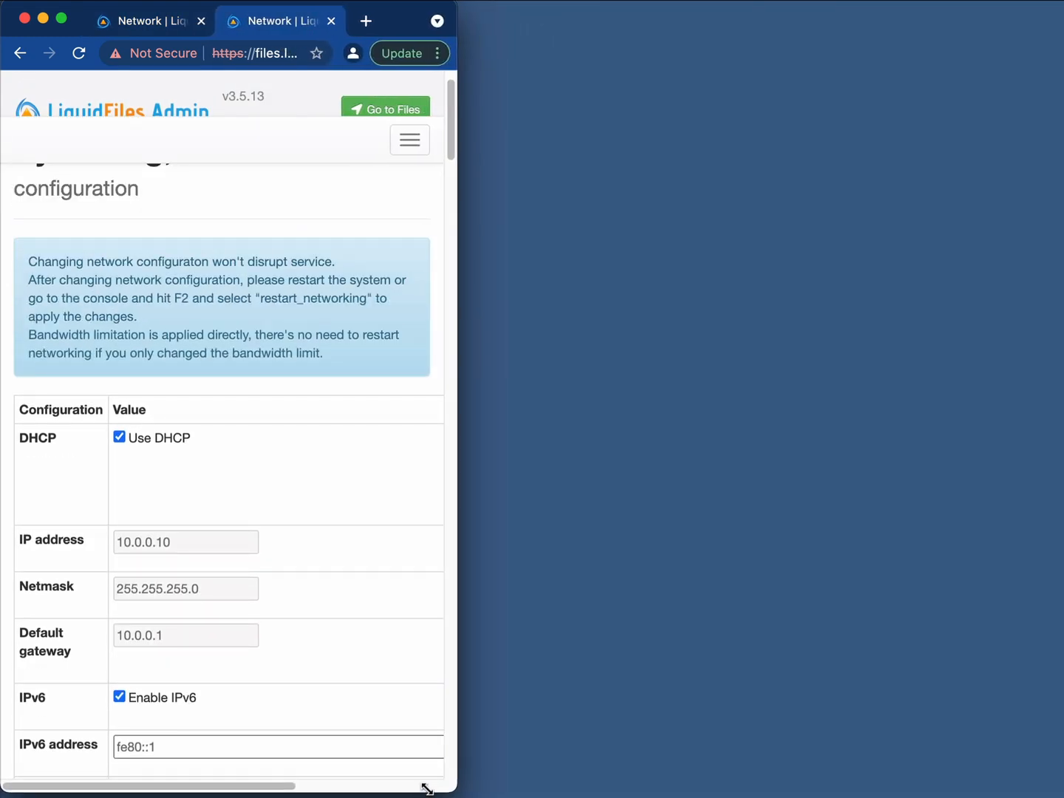
pyautogui.moveTo(454, 789); pyautogui.dragTo(1060, 791)
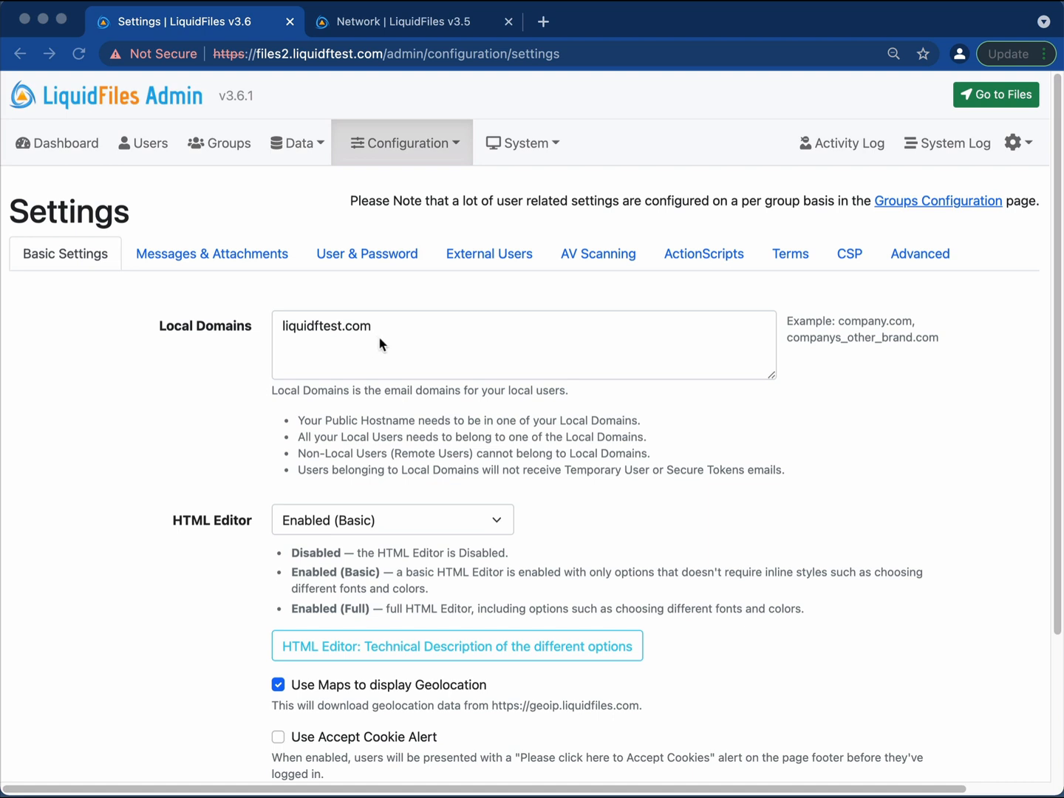
# Review the Groups list and its Default Group Assignments, then go to Configuration > Settings.
pyautogui.click(214, 145)
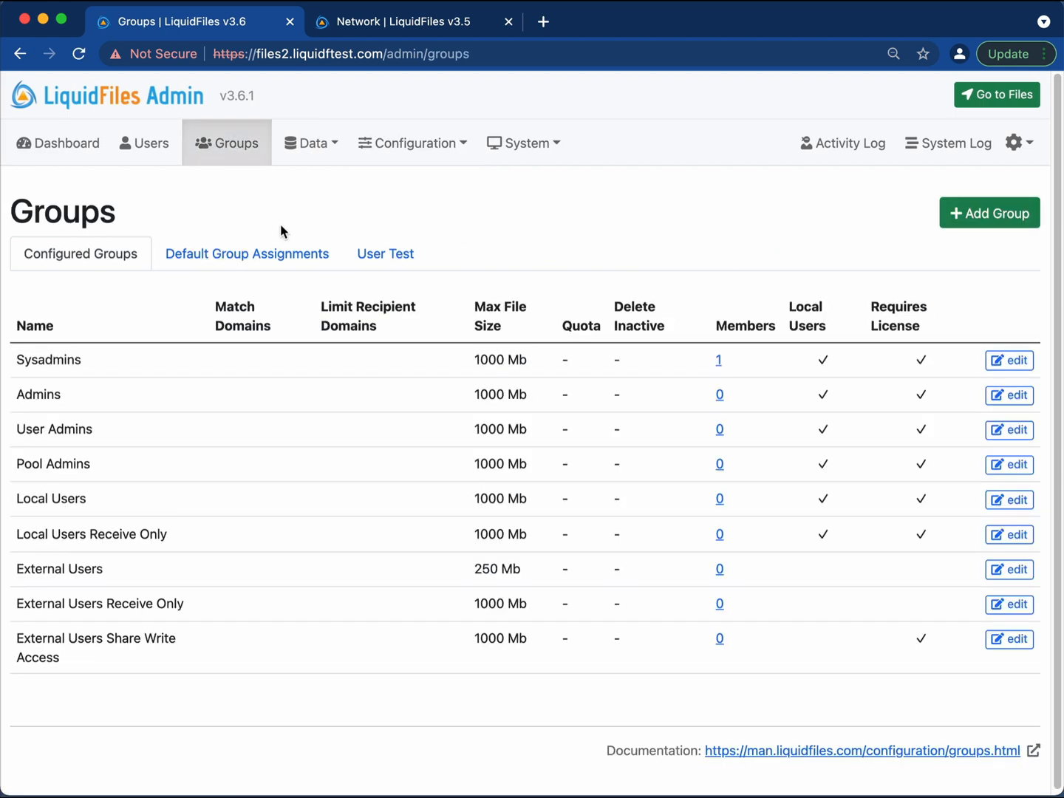
pyautogui.click(247, 256)
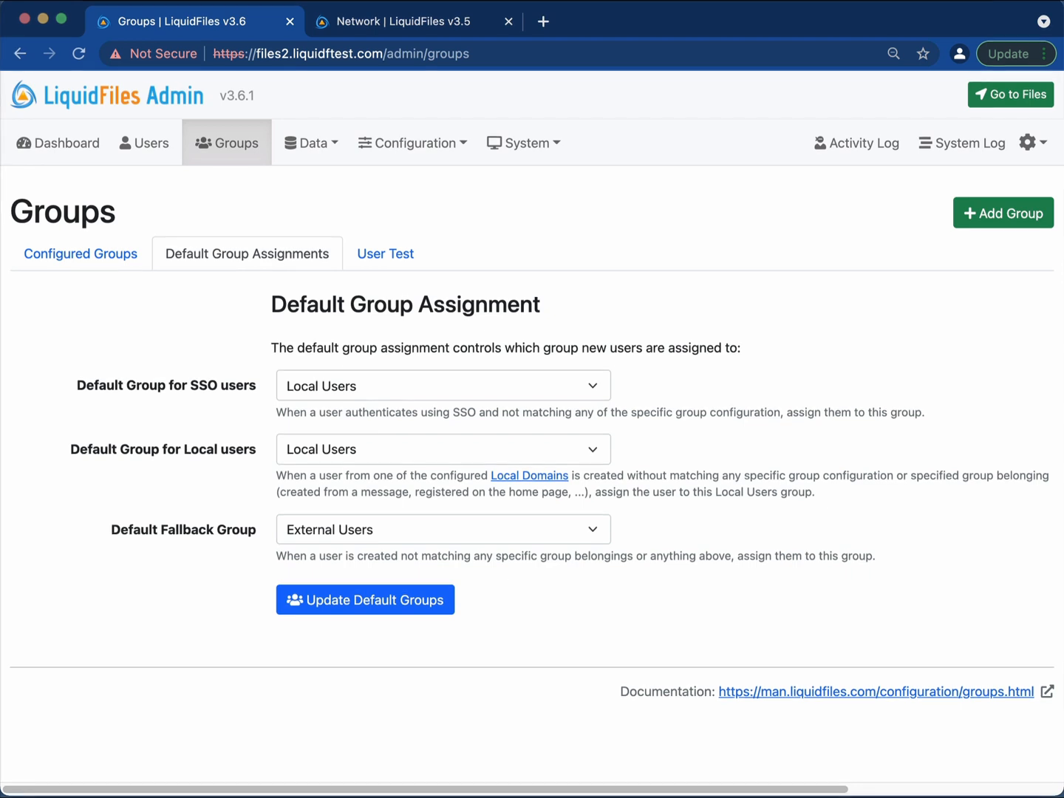
pyautogui.click(418, 145)
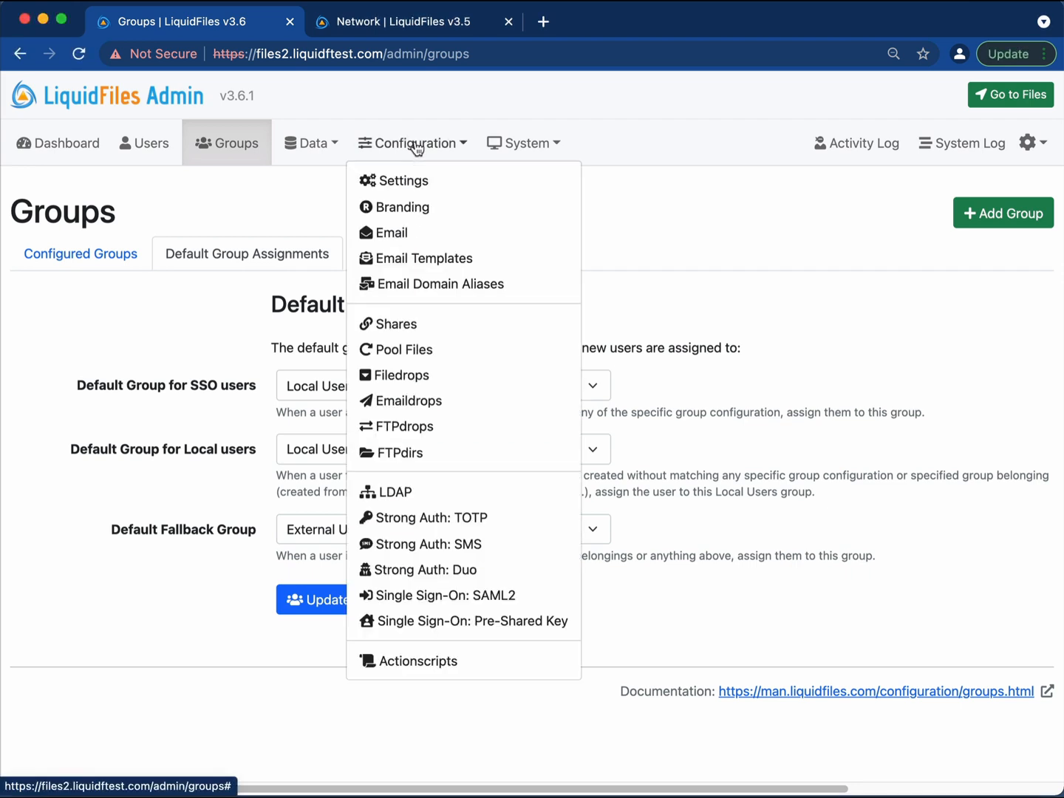
pyautogui.click(411, 183)
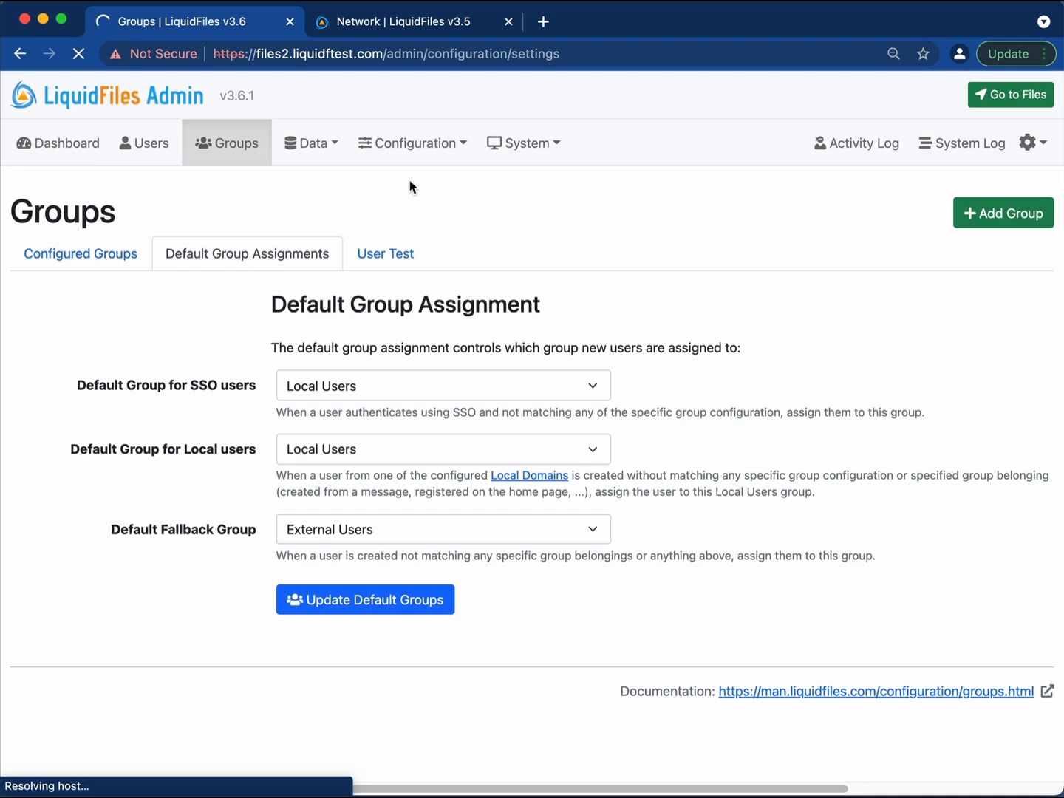
# On the External Users settings tab, set the authentication method to Temporary Users.
pyautogui.click(485, 258)
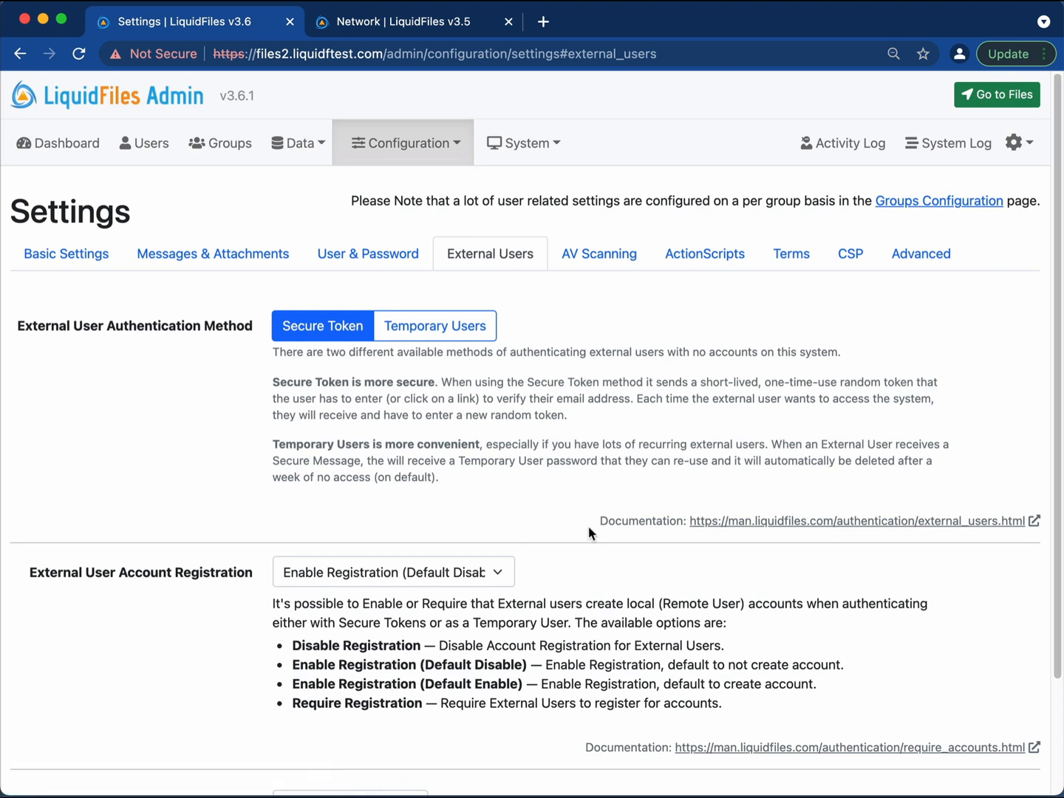
pyautogui.scroll(-1, 575, 502)
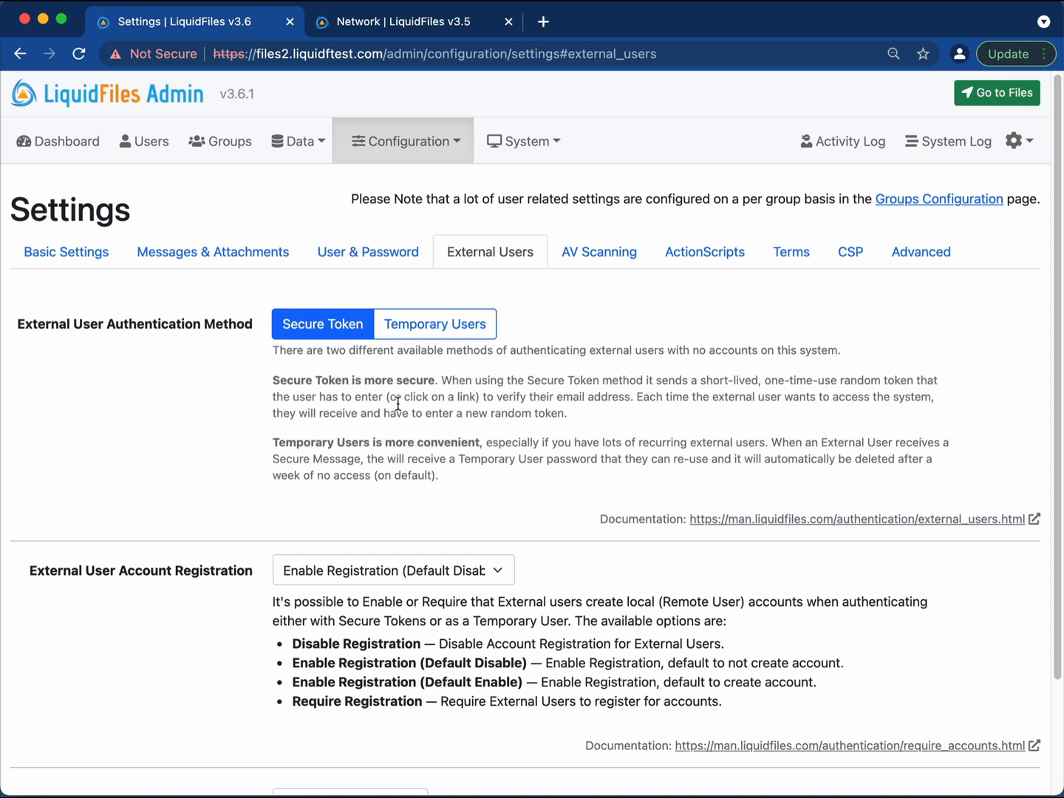
pyautogui.click(443, 323)
pyautogui.click(484, 325)
pyautogui.scroll(-10, 527, 374)
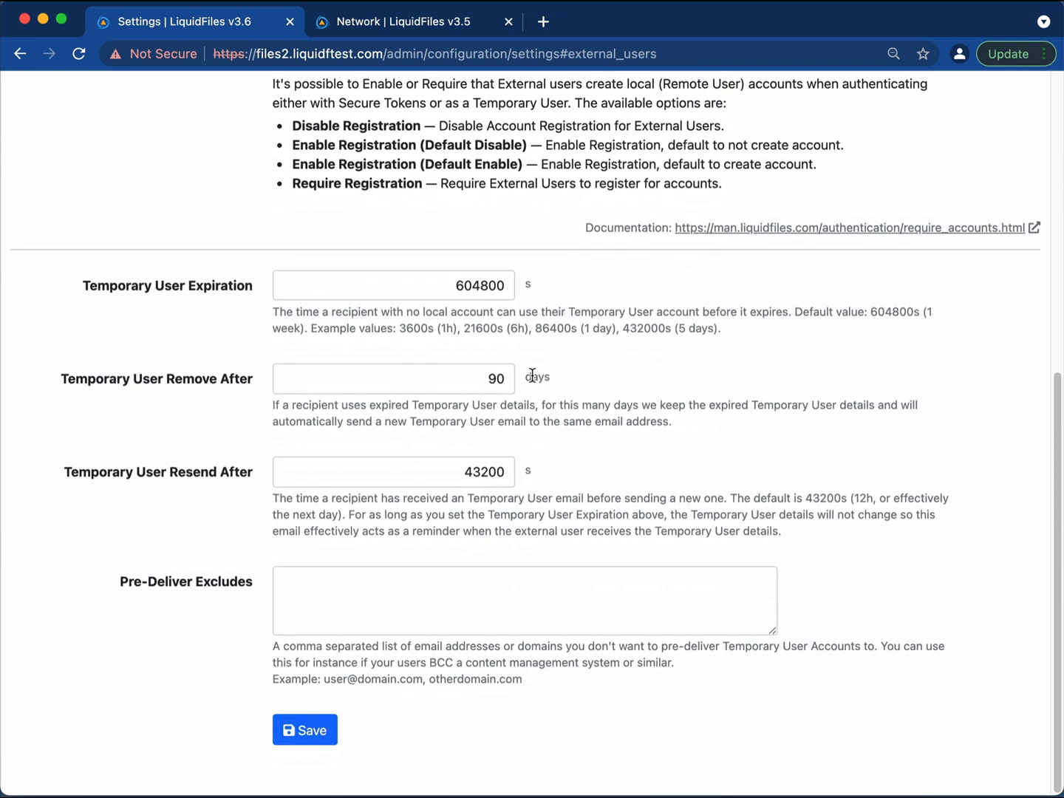
pyautogui.scroll(10, 671, 434)
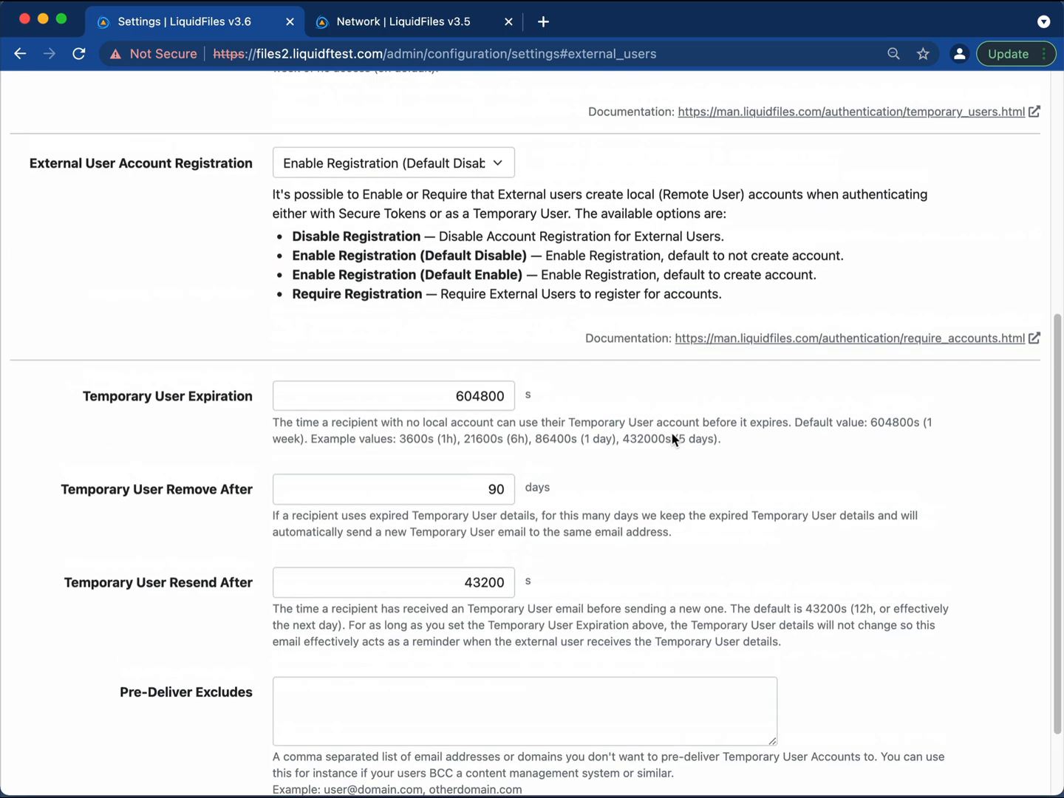
pyautogui.scroll(-3, 671, 435)
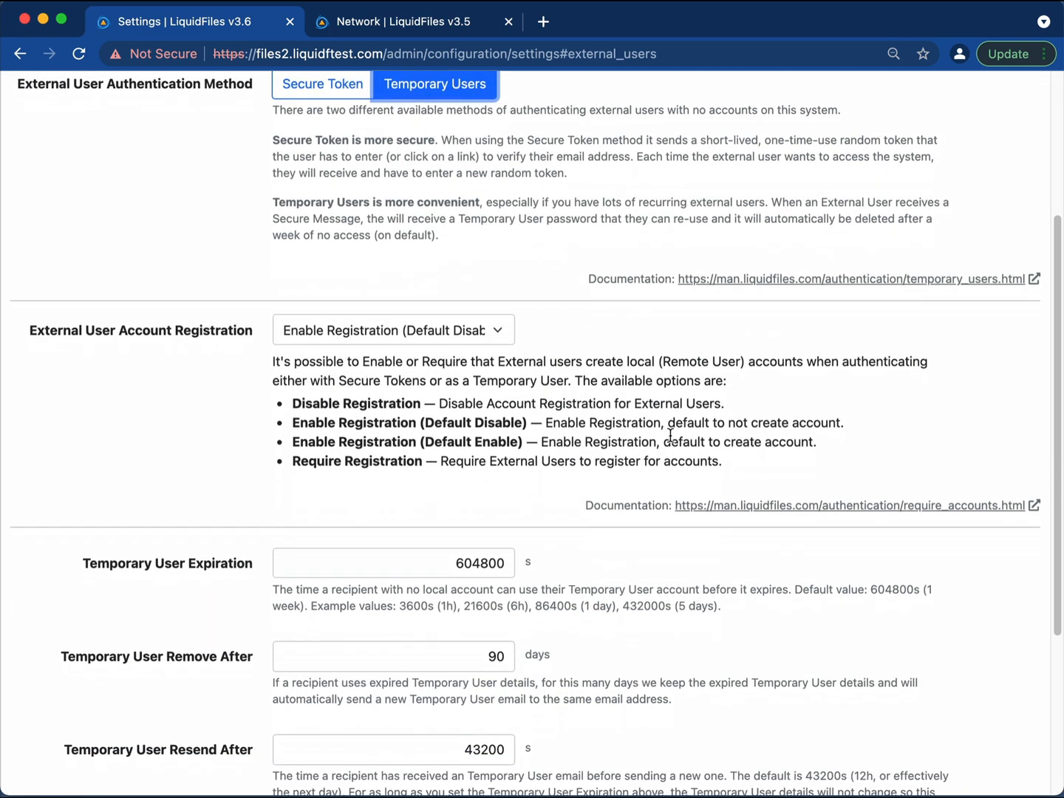
pyautogui.scroll(4, 672, 440)
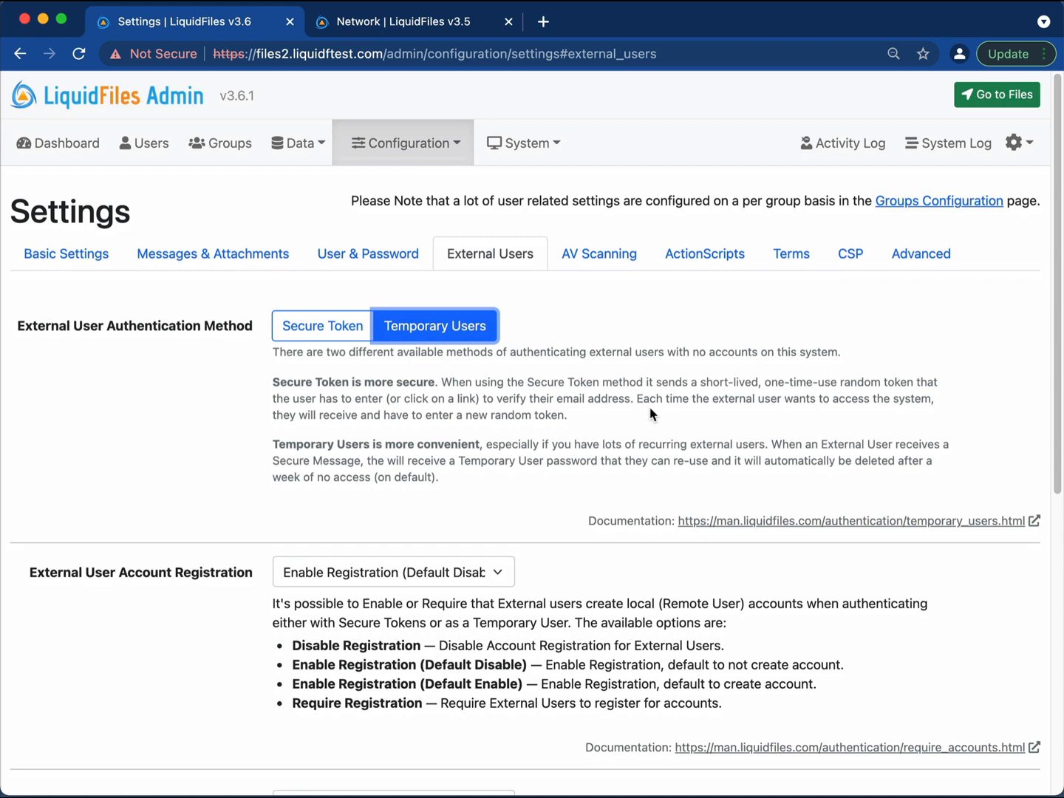
pyautogui.click(650, 408)
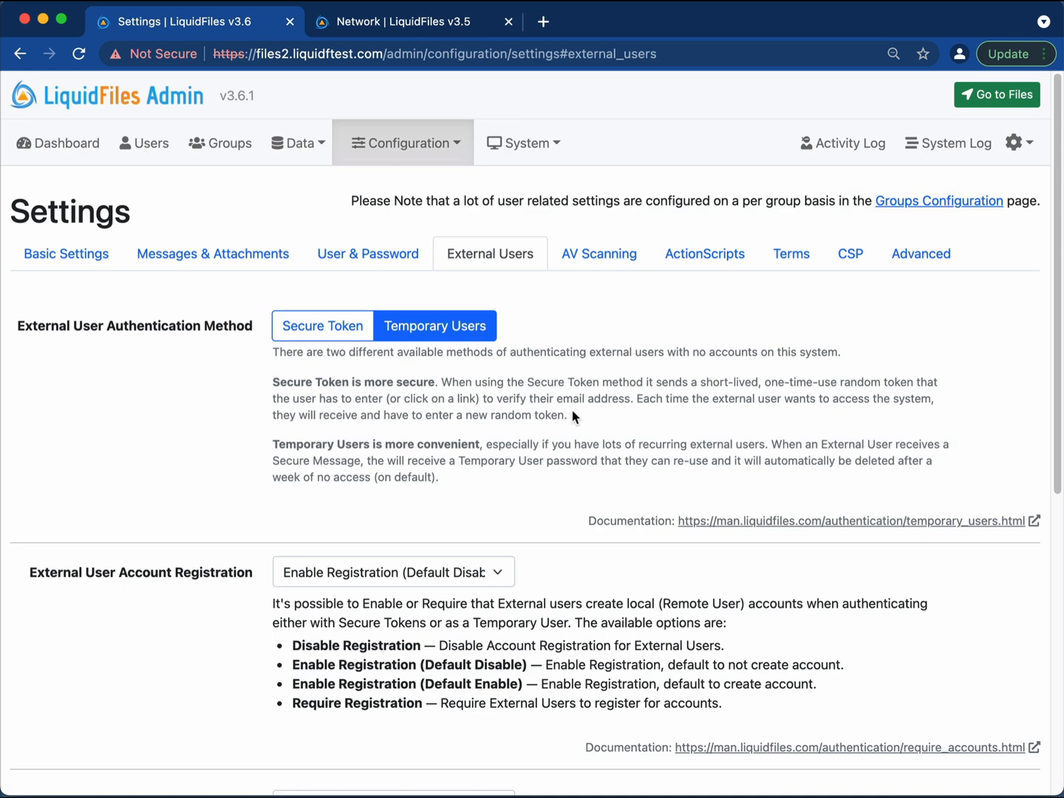
# Set external authentication back to Secure Token and review the account registration options.
pyautogui.click(300, 326)
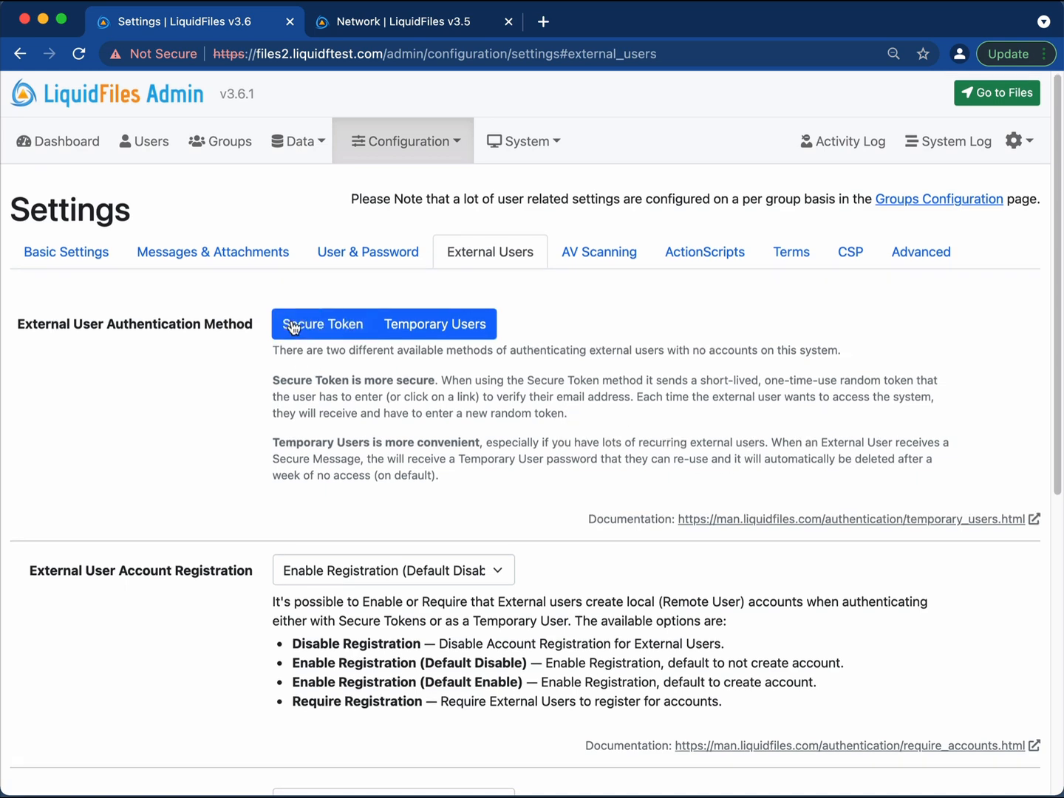
pyautogui.scroll(-1, 502, 435)
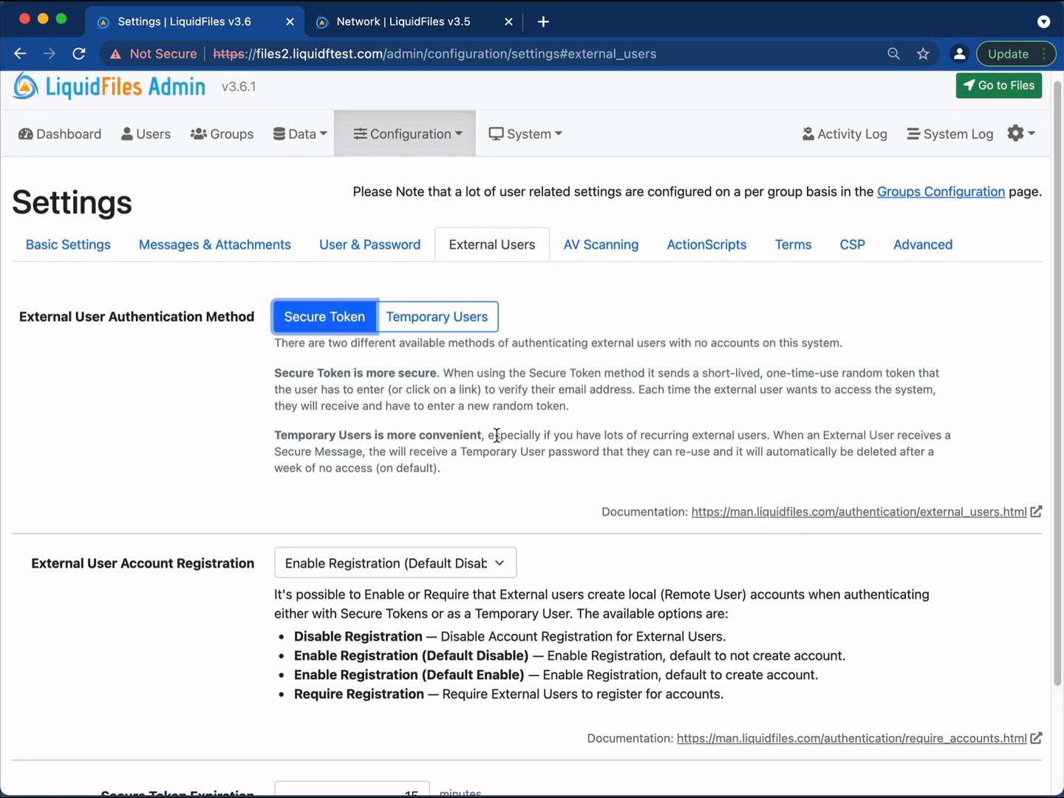
pyautogui.scroll(1, 499, 436)
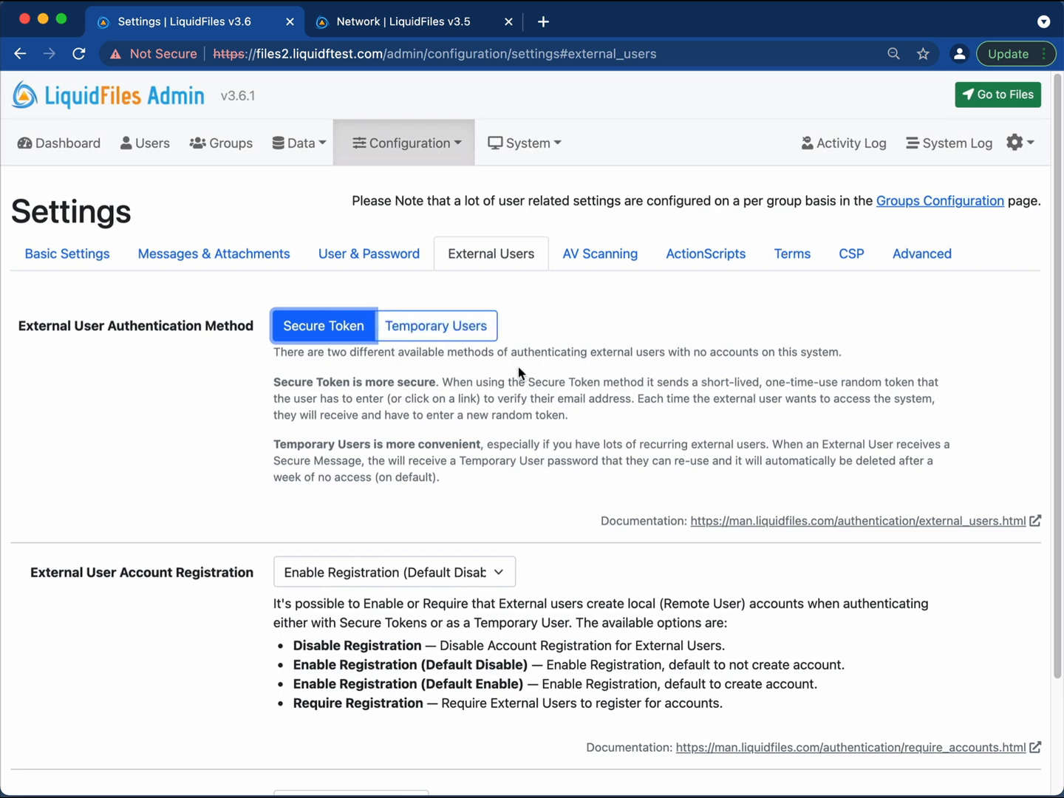
pyautogui.click(518, 368)
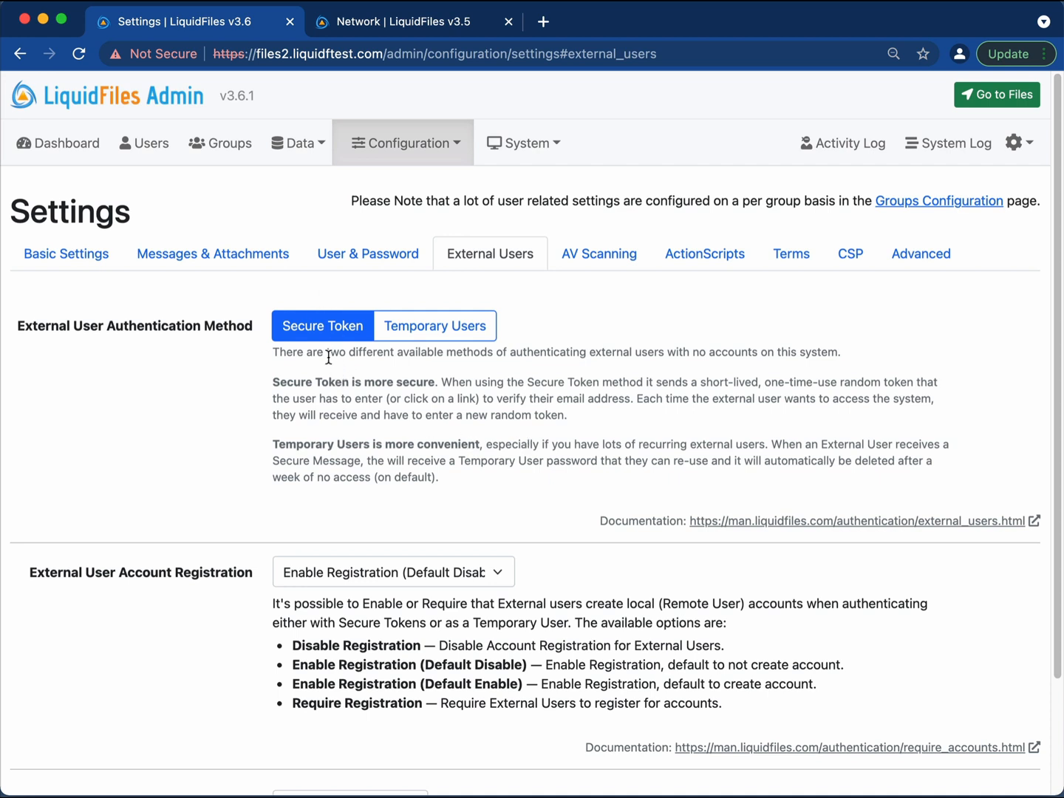
pyautogui.click(428, 337)
pyautogui.scroll(-1, 490, 394)
pyautogui.scroll(-3, 490, 390)
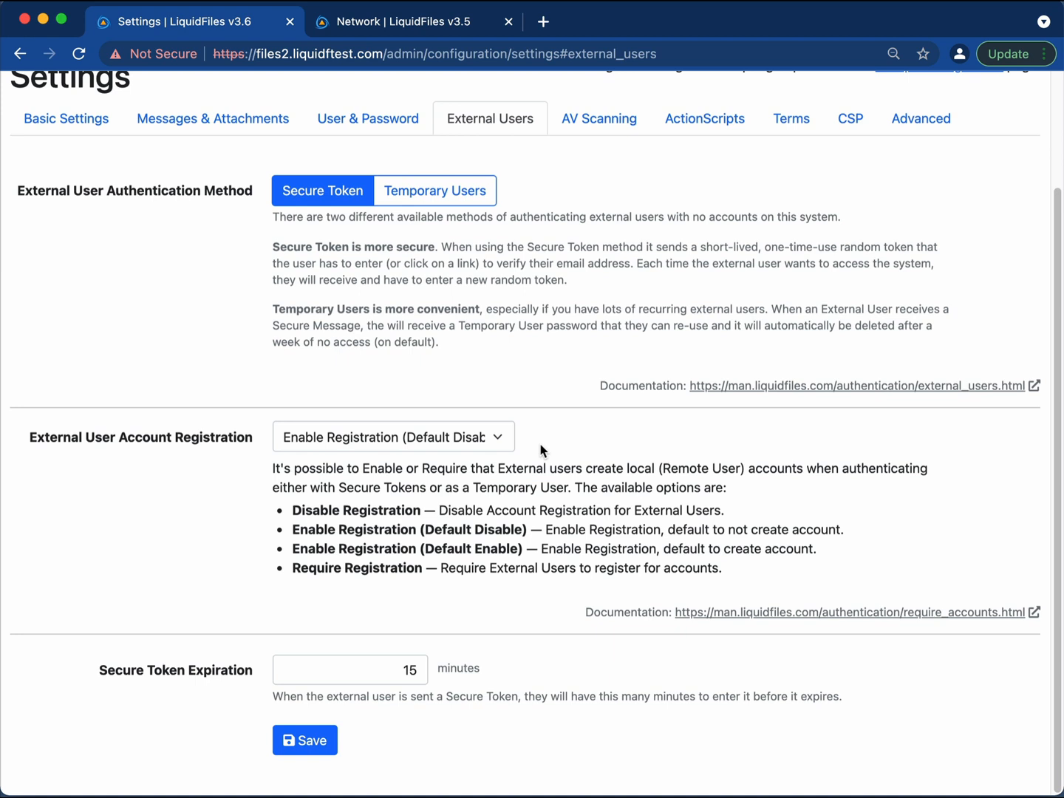
pyautogui.click(464, 435)
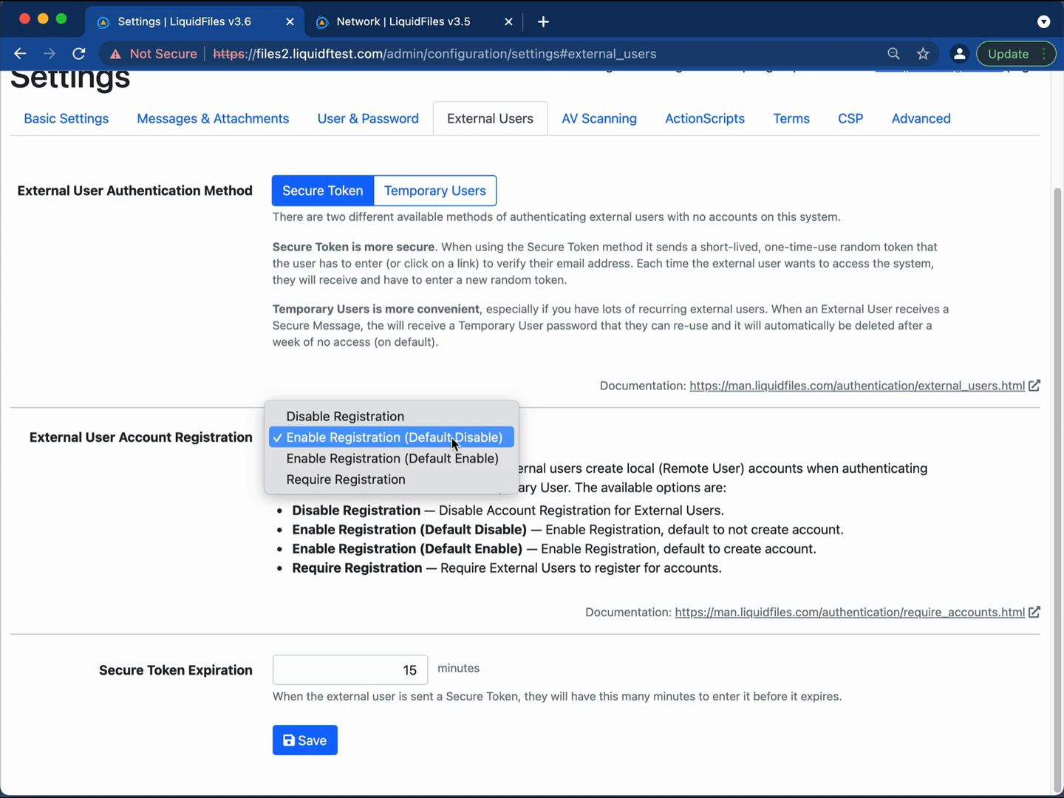
# Keep External User Account Registration at Enable Registration (Default Disable).
pyautogui.click(452, 436)
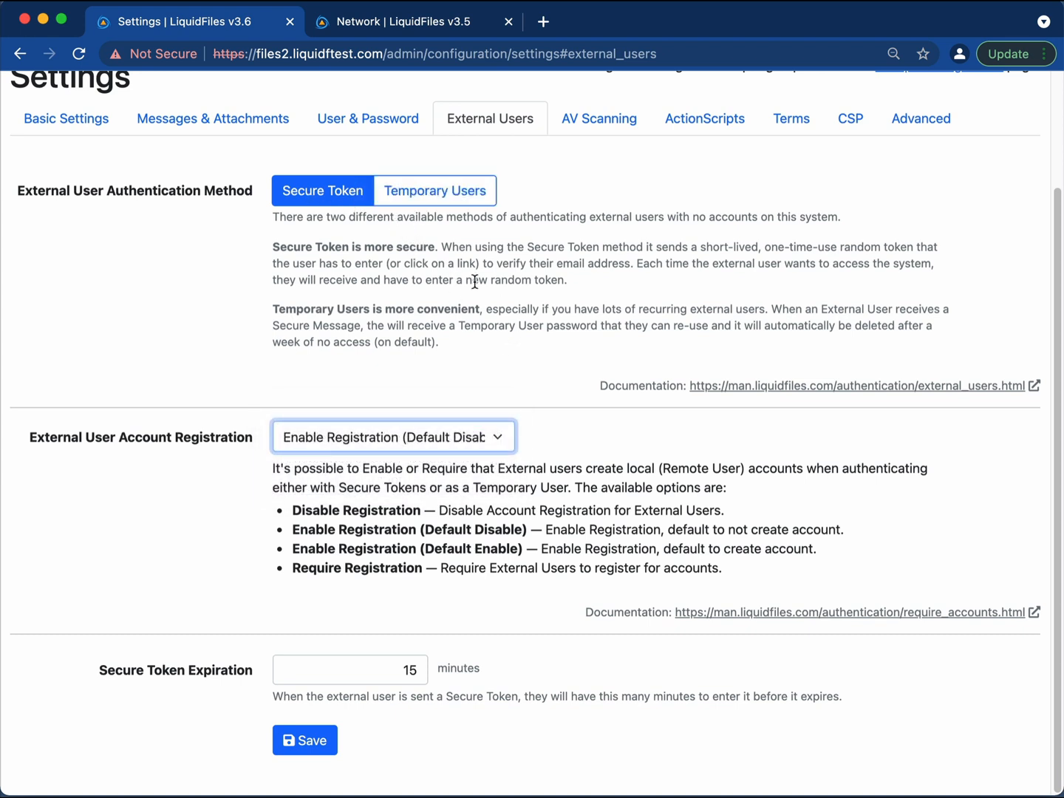
pyautogui.click(462, 437)
pyautogui.press('Up')
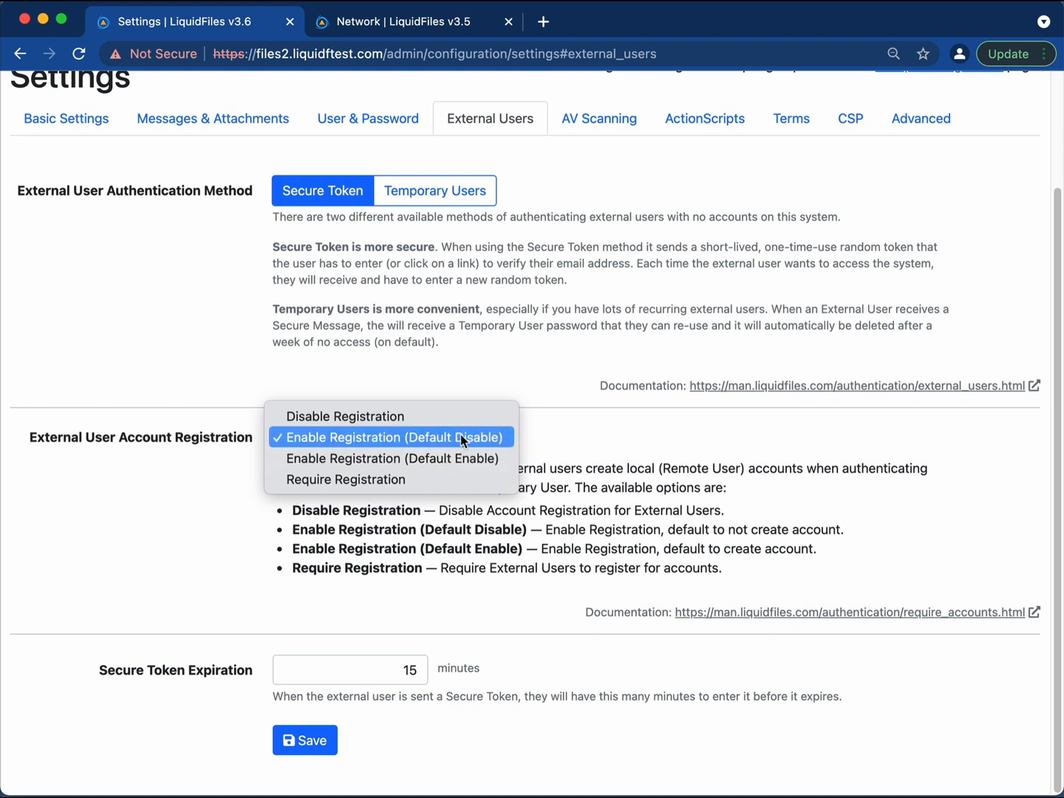
pyautogui.click(582, 438)
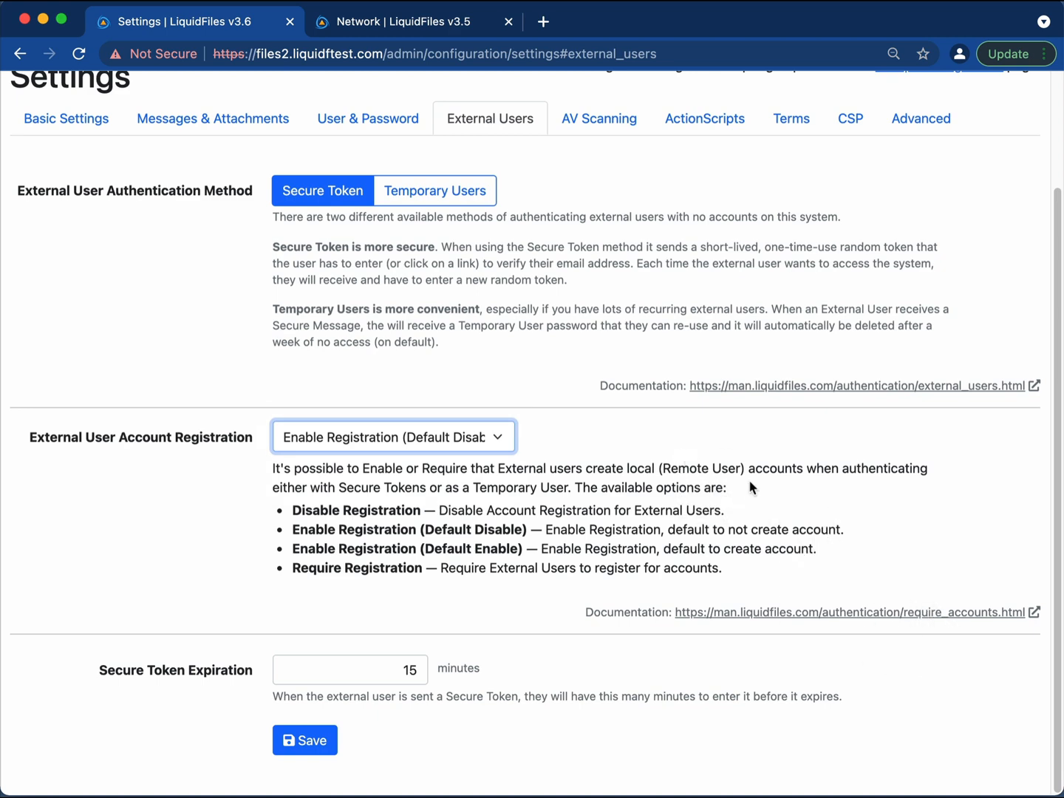
# Leave admin Settings via Go to Files to reach the user-side new Message page.
pyautogui.scroll(2, 735, 489)
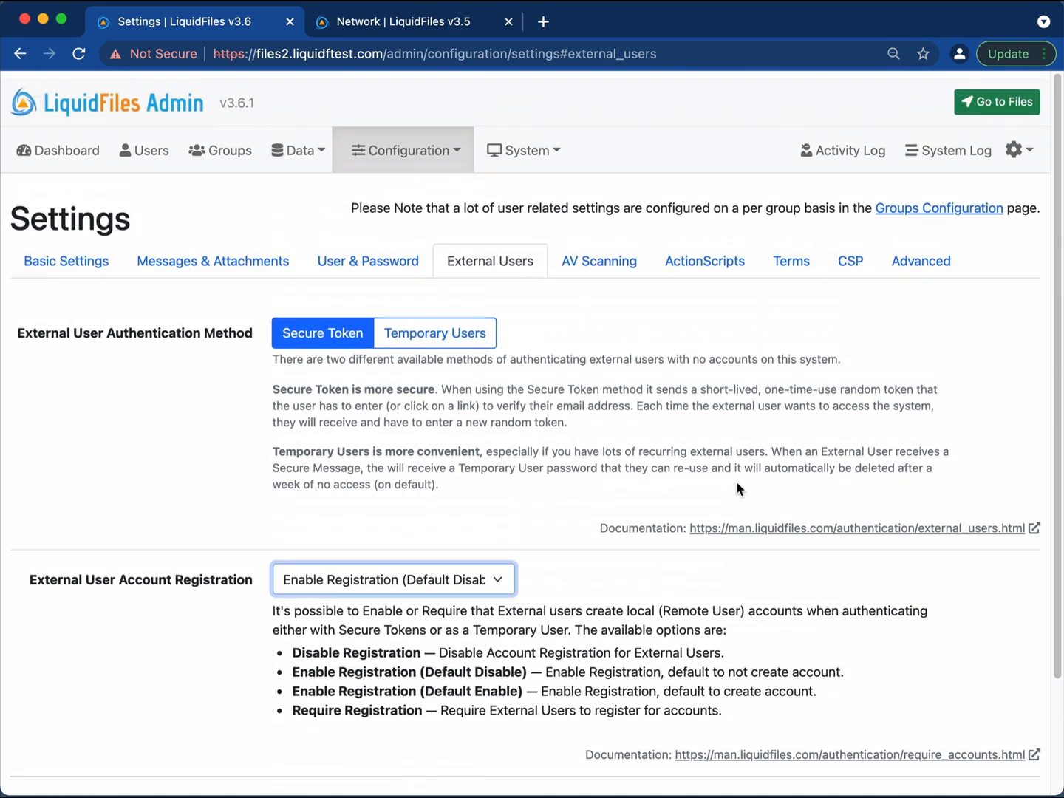
pyautogui.scroll(-2, 736, 488)
pyautogui.scroll(1, 735, 489)
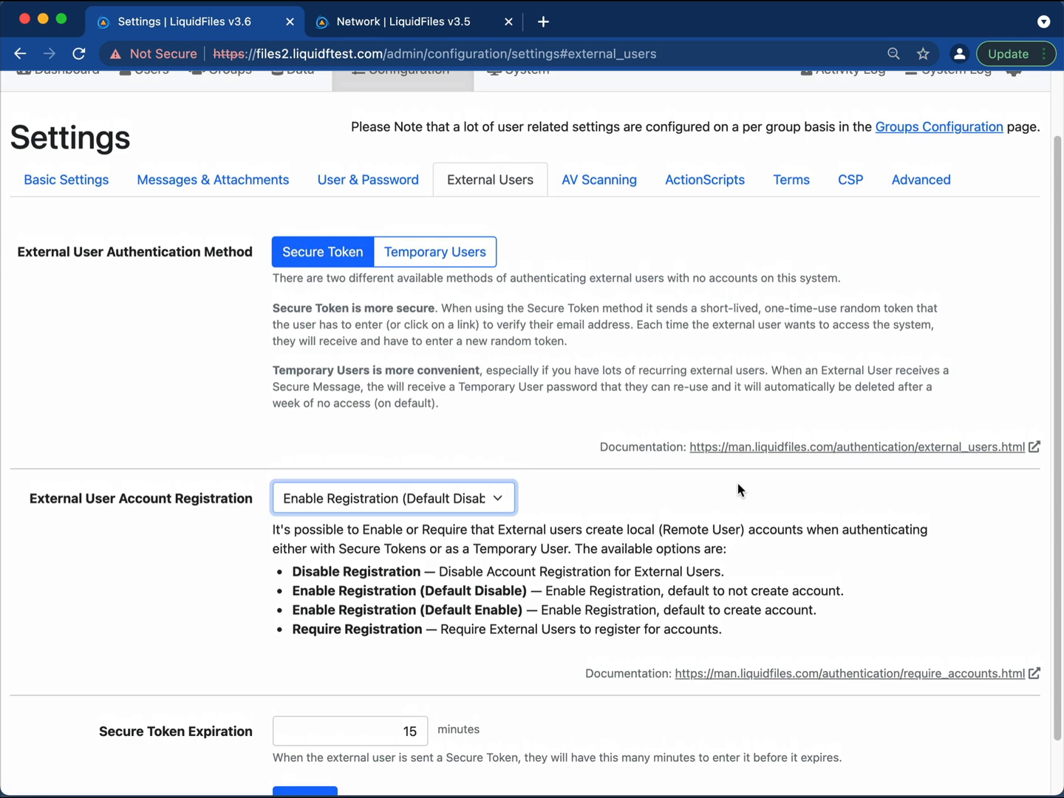
pyautogui.scroll(1, 787, 452)
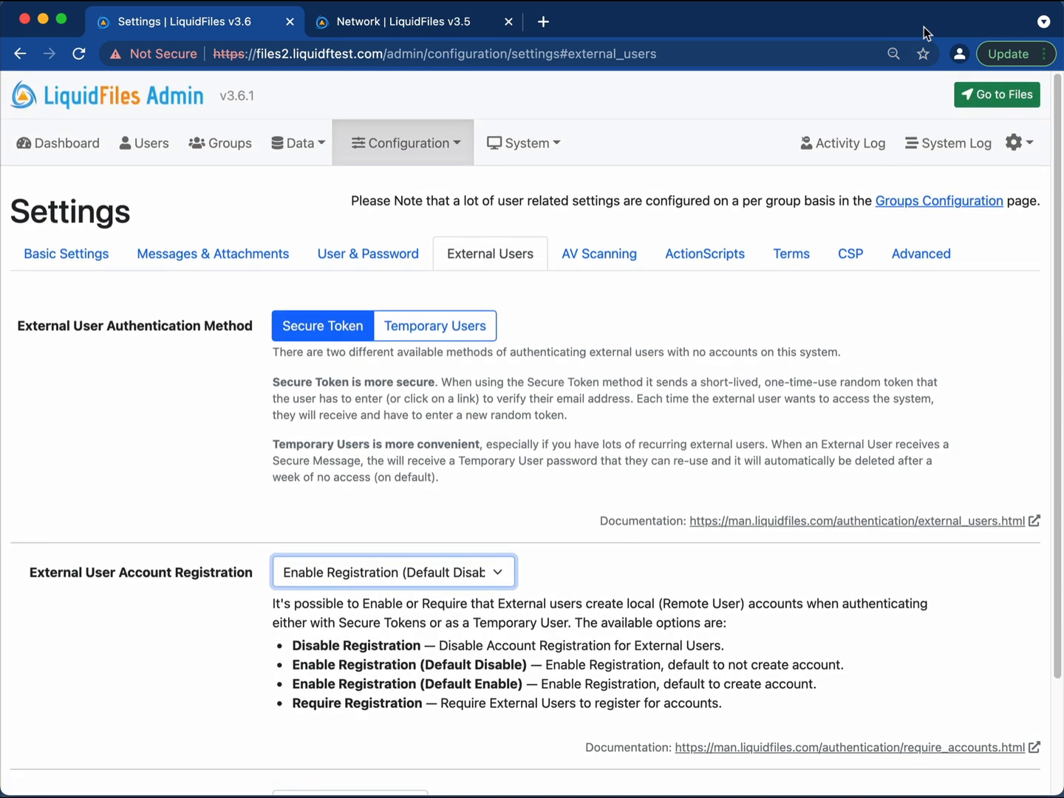
pyautogui.click(999, 102)
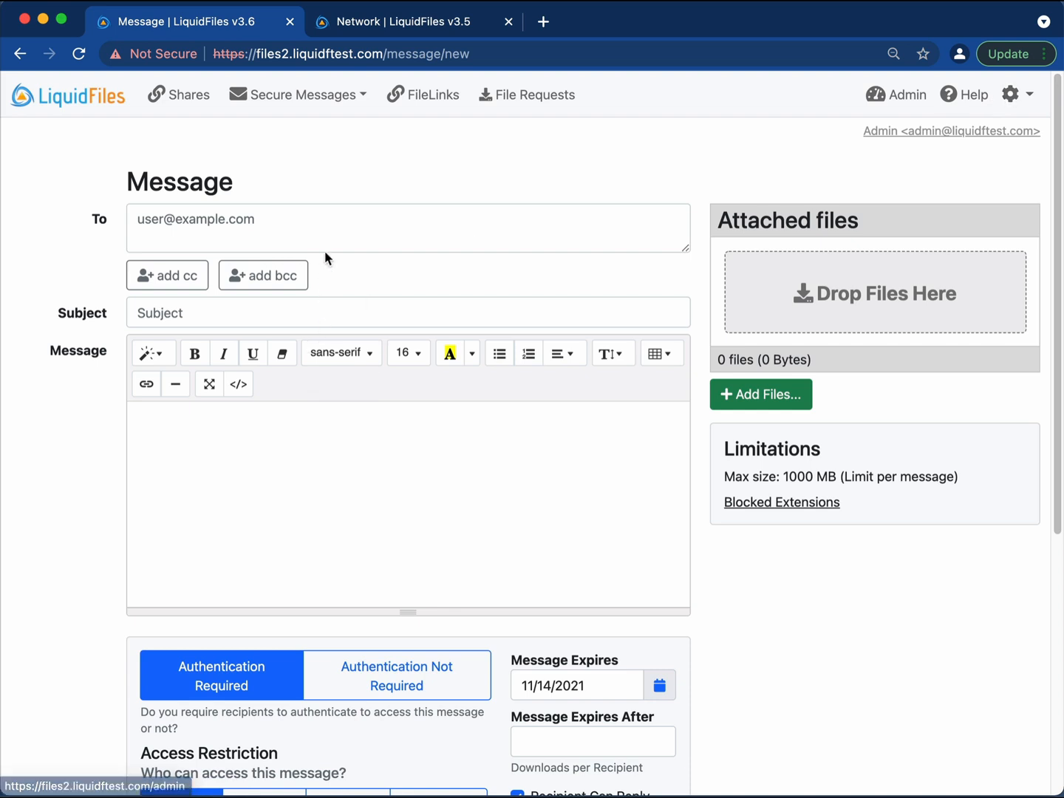
# Address a message to the external recipient's e-mail with subject 'test' and body 'test'.
pyautogui.click(334, 224)
pyautogui.write('user@')
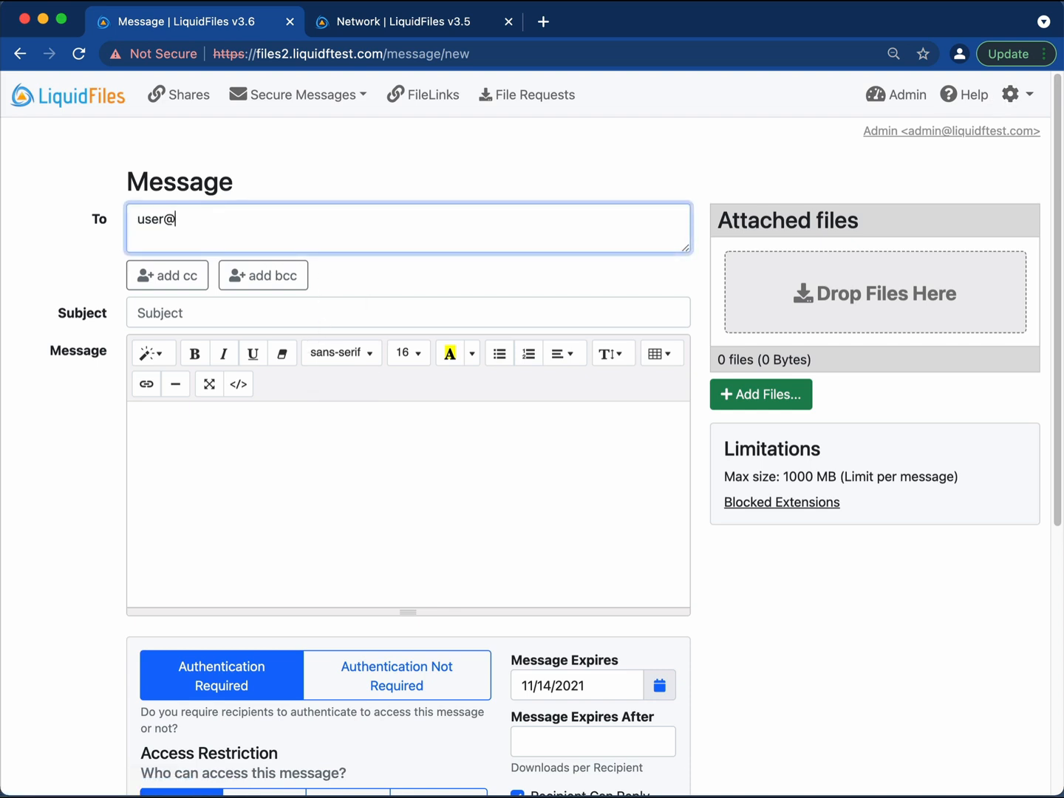
pyautogui.write('external.com')
pyautogui.press('Tab')
pyautogui.press('Tab')
pyautogui.press('Tab')
pyautogui.write('test')
pyautogui.press('Tab')
pyautogui.write('te')
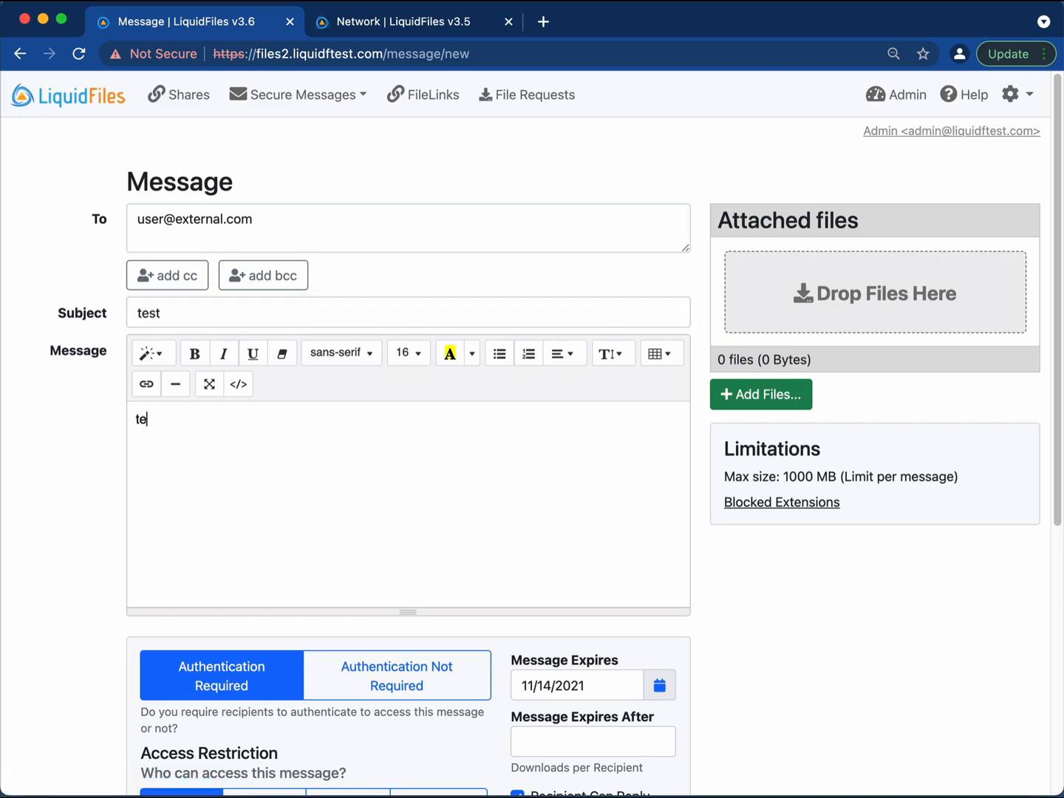
pyautogui.scroll(-5, 468, 468)
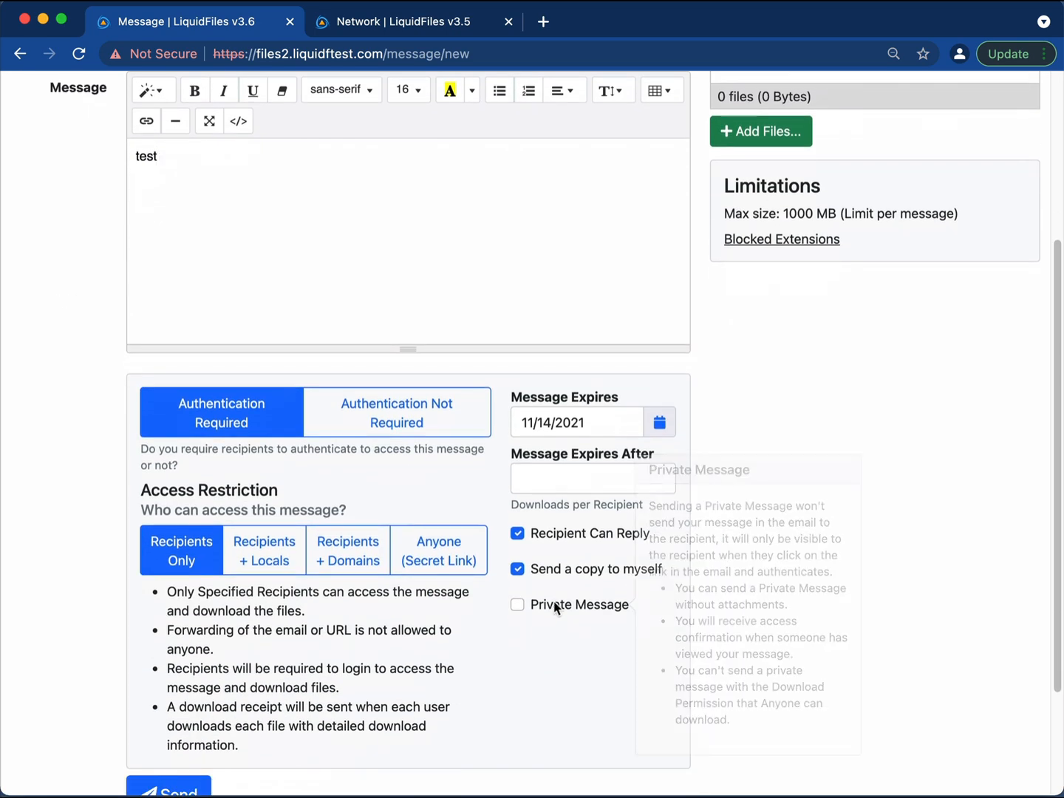
# Mark it as a Private Message, send it, and bring the mail viewer window forward.
pyautogui.click(555, 606)
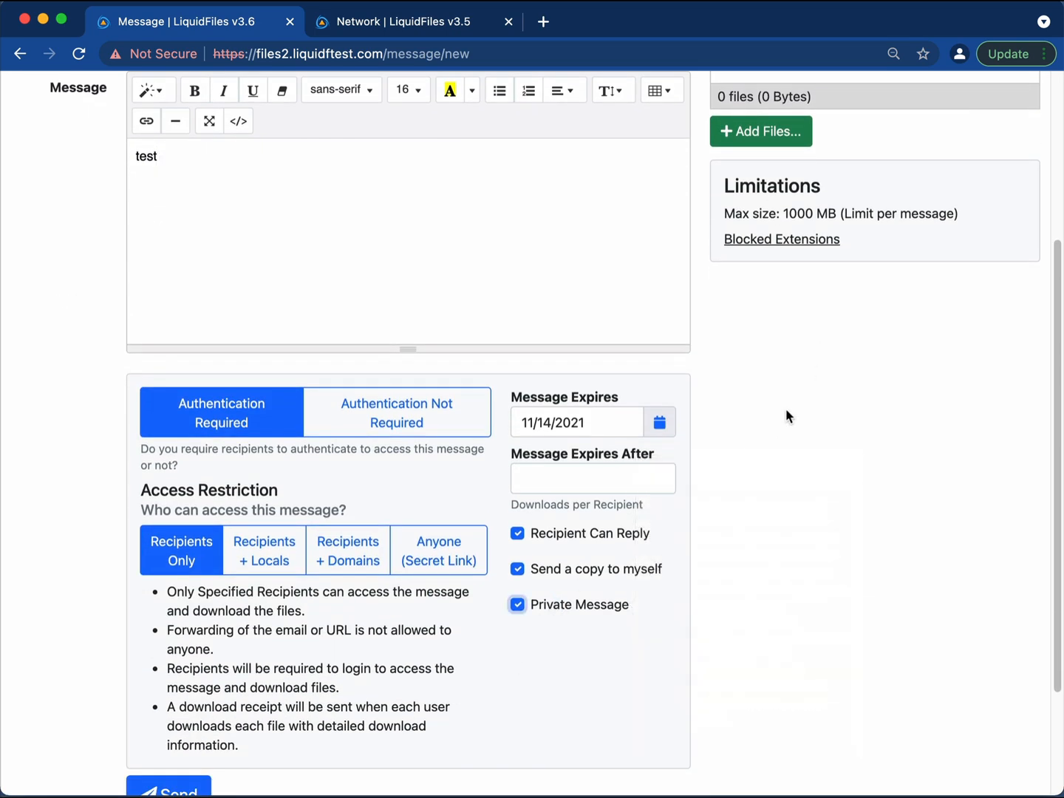
pyautogui.scroll(-3, 442, 613)
pyautogui.click(196, 693)
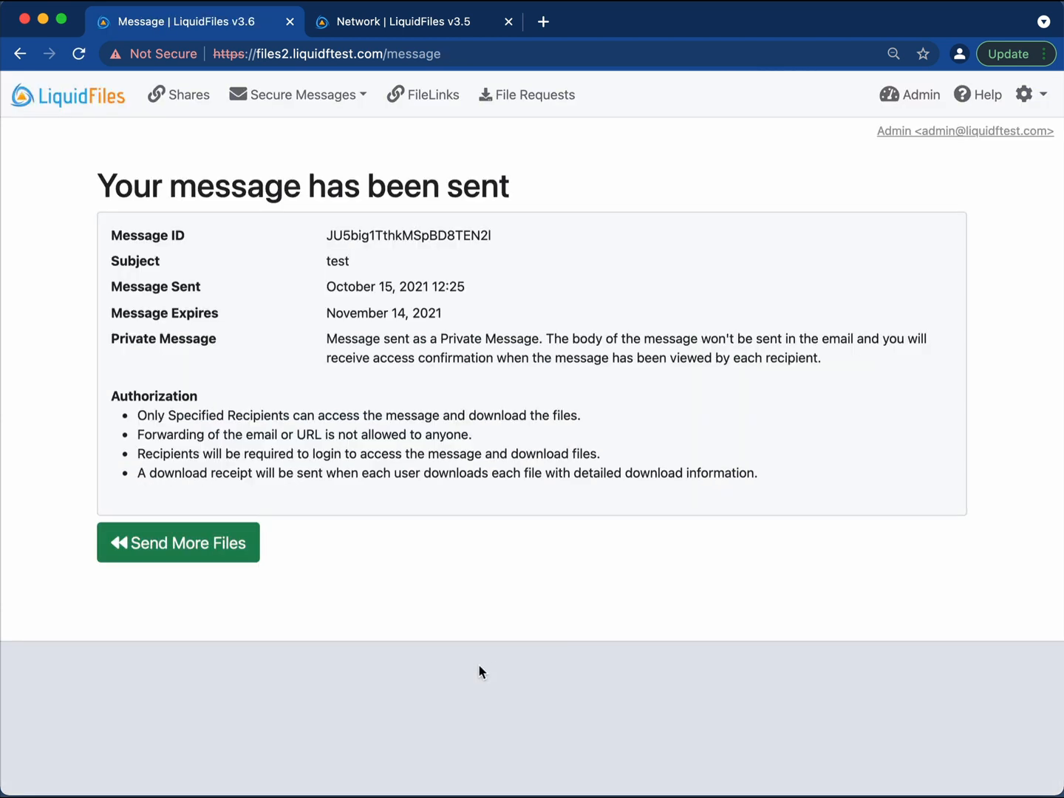
pyautogui.press('super+Tab')
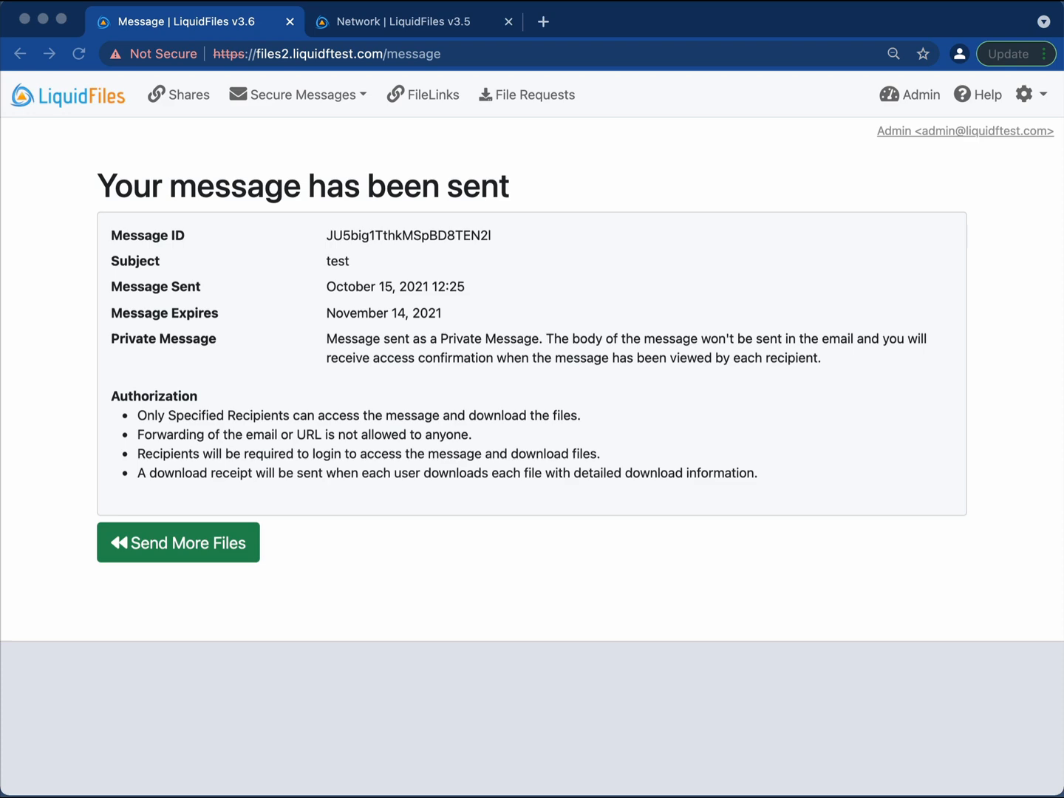
pyautogui.moveTo(1063, 322); pyautogui.dragTo(400, 71)
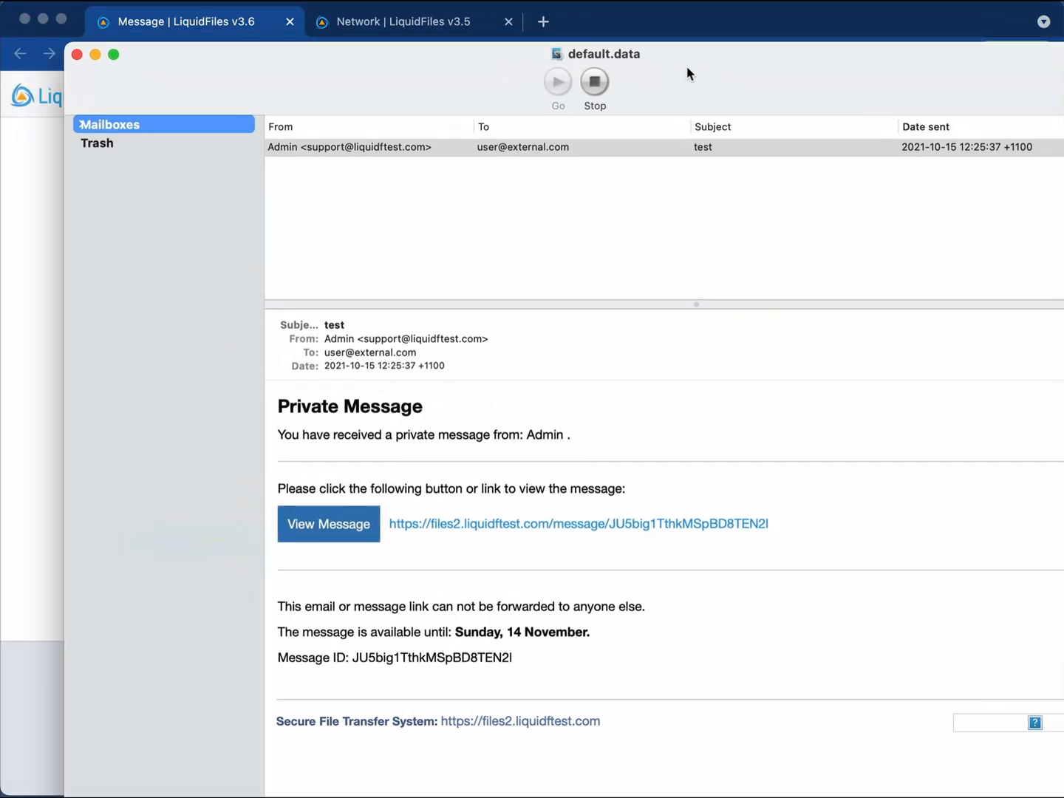
# Log the admin out of the v3.6 LiquidFiles server.
pyautogui.click(676, 28)
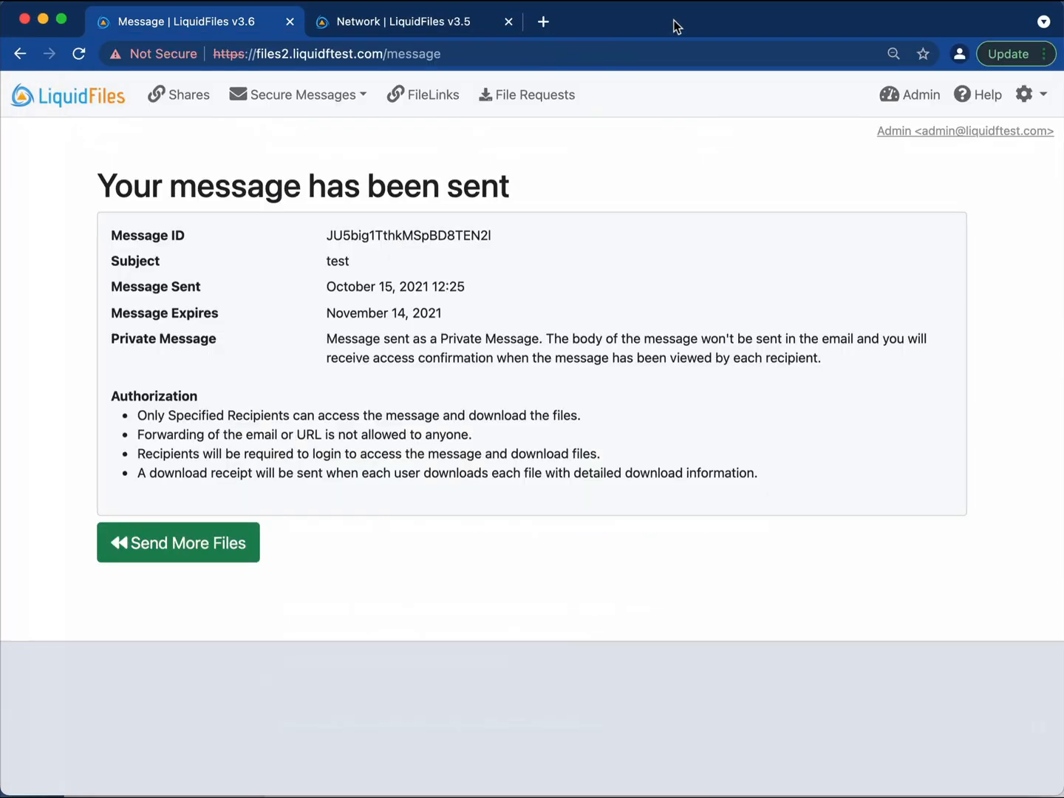
pyautogui.click(1042, 94)
pyautogui.click(980, 159)
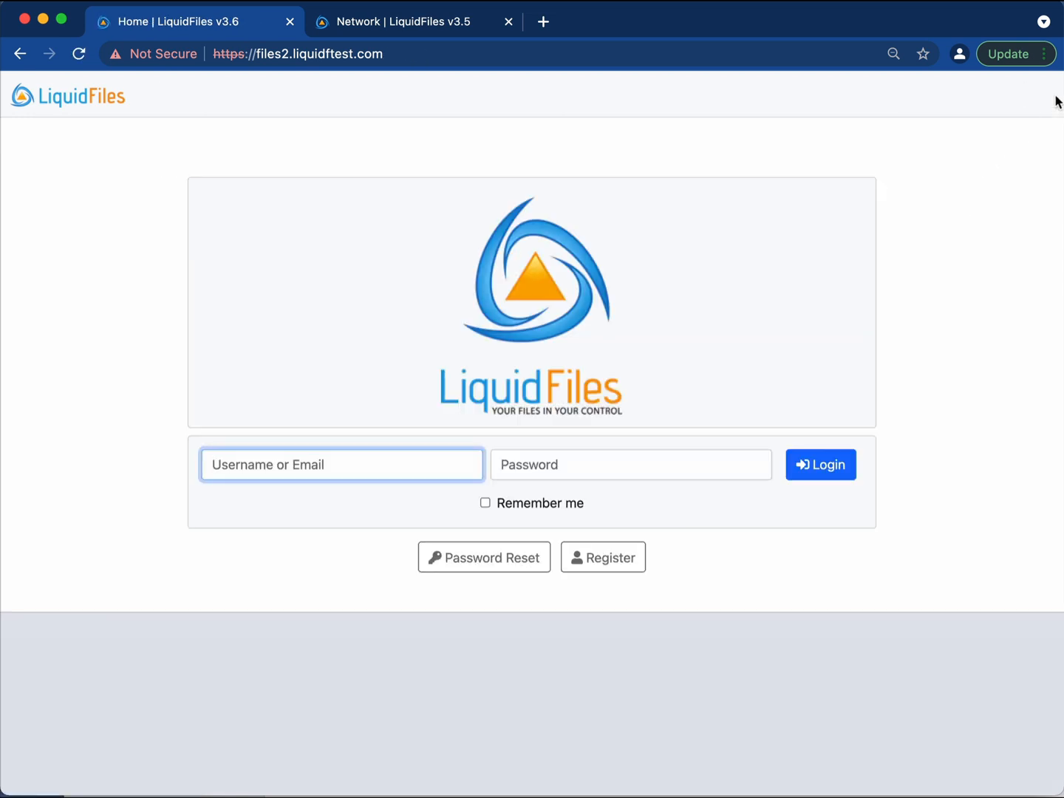
# Copy the private message link from the MockSMTP notification email and return to the browser.
pyautogui.click(1062, 99)
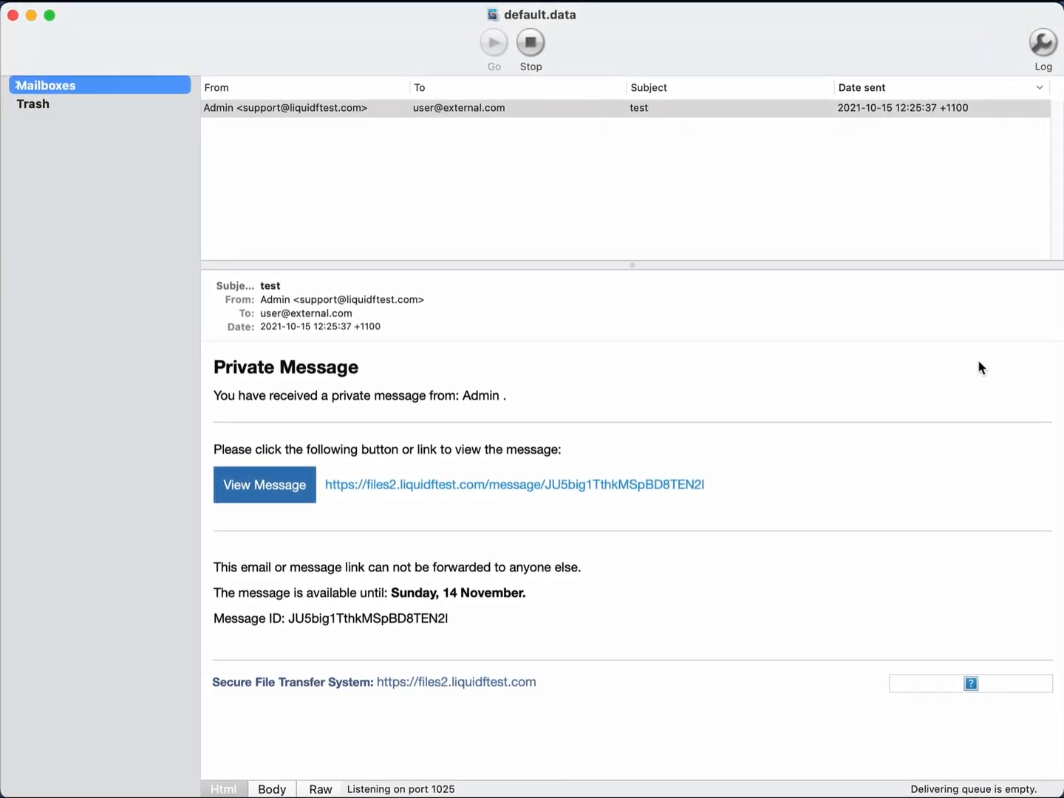
pyautogui.click(977, 359)
pyautogui.moveTo(808, 30)
pyautogui.mouseDown()
pyautogui.moveTo(859, 57)
pyautogui.moveTo(823, 36)
pyautogui.mouseUp()
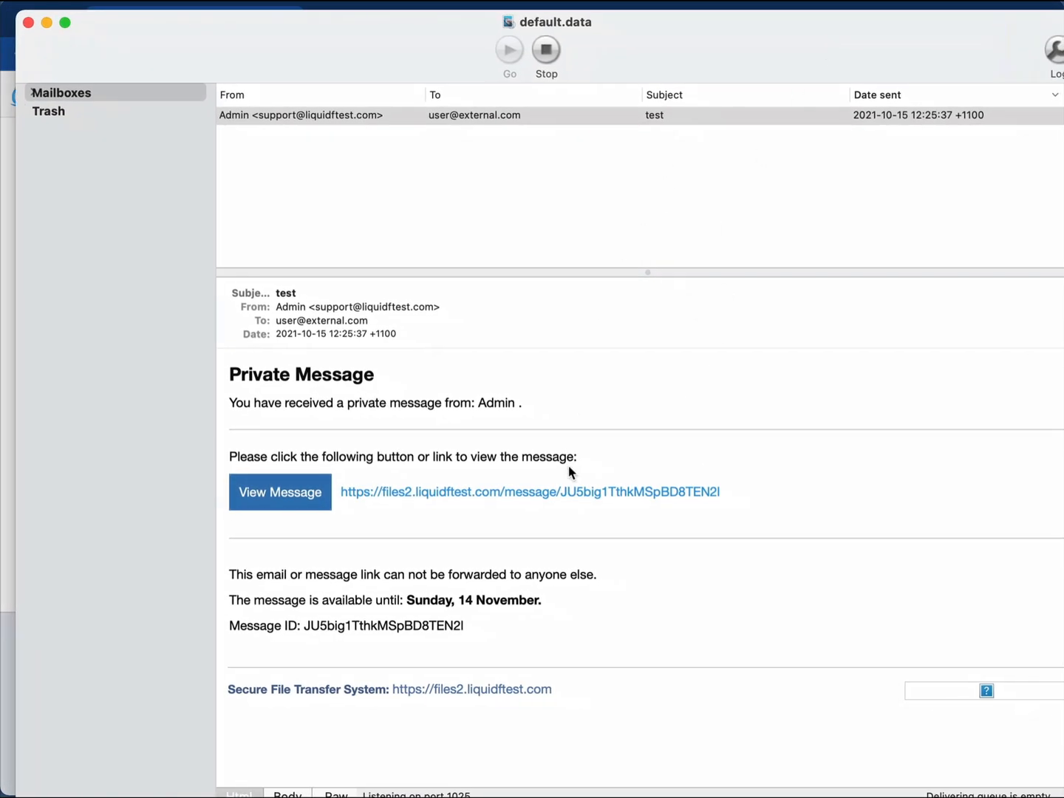
pyautogui.rightClick(588, 494)
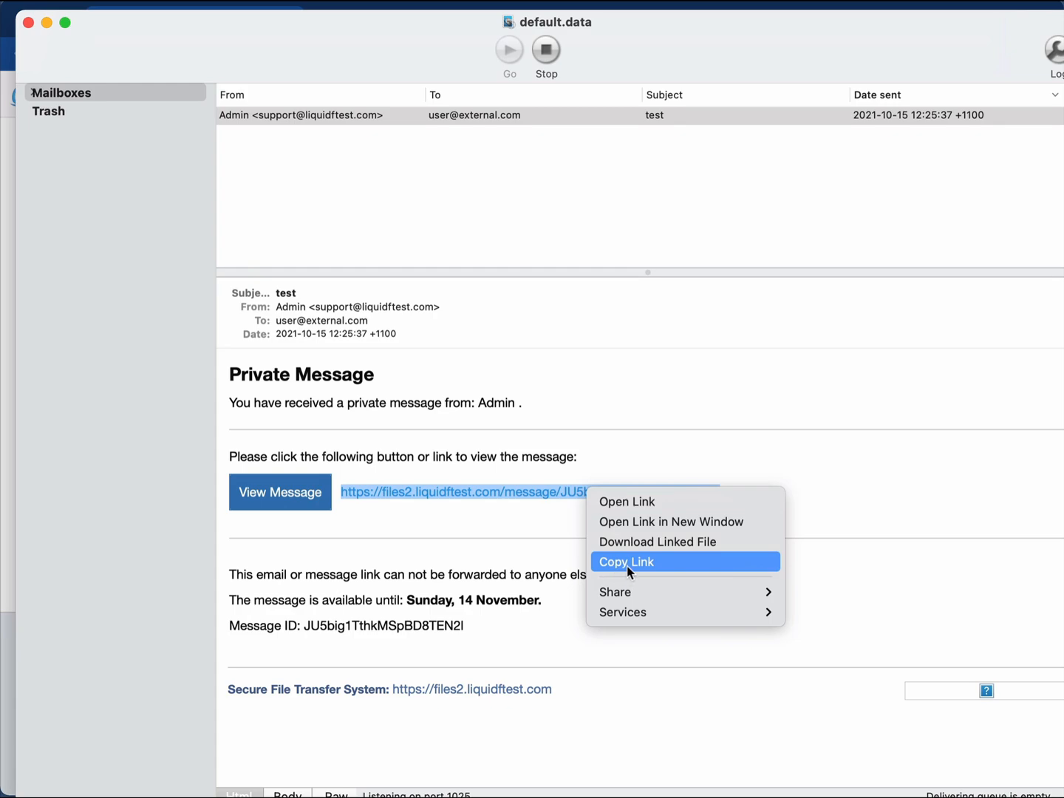
pyautogui.click(628, 568)
pyautogui.click(623, 9)
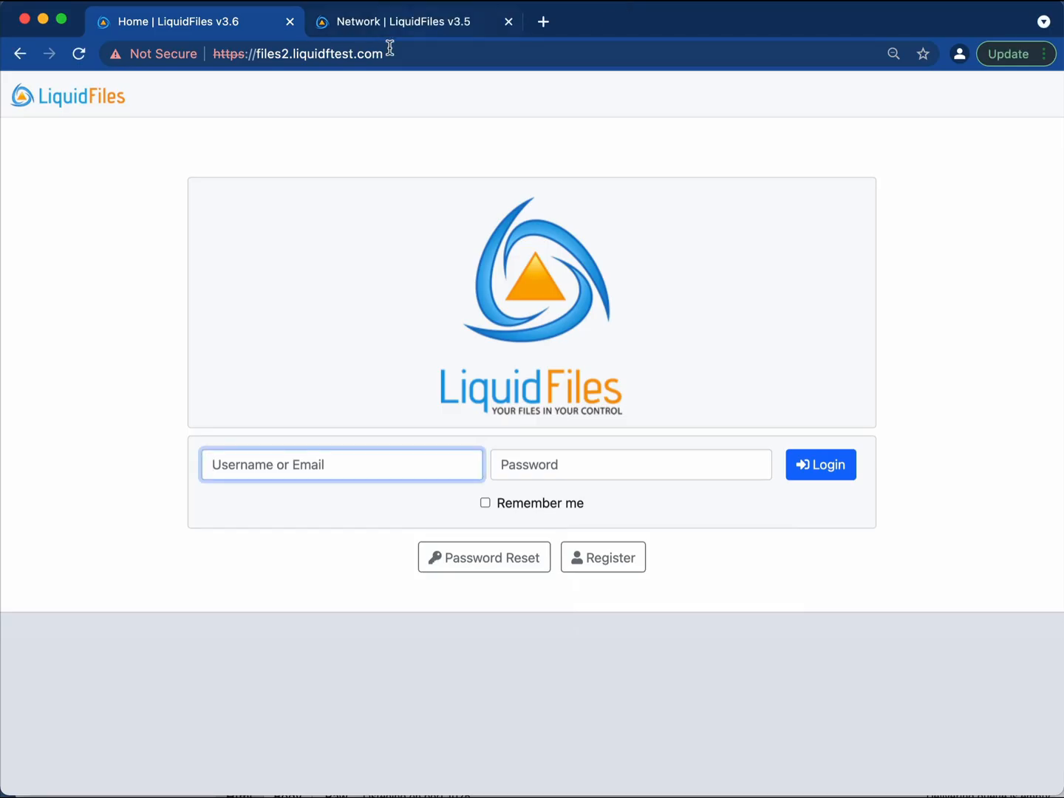
pyautogui.rightClick(491, 50)
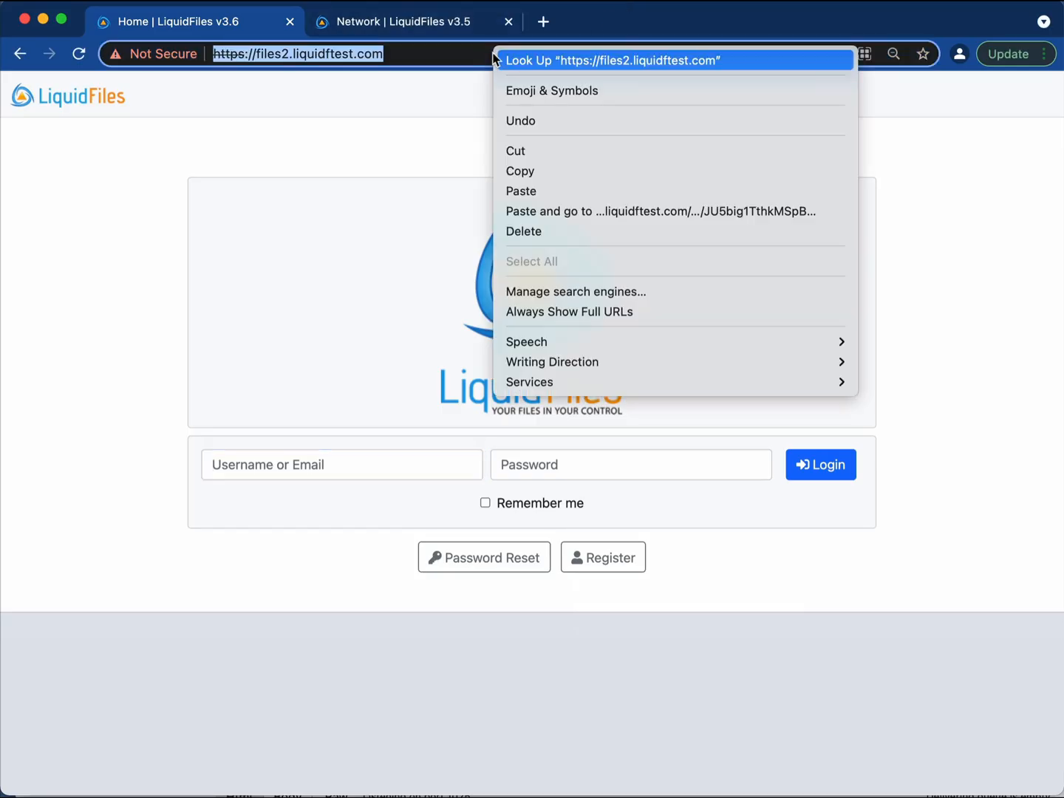
pyautogui.click(571, 211)
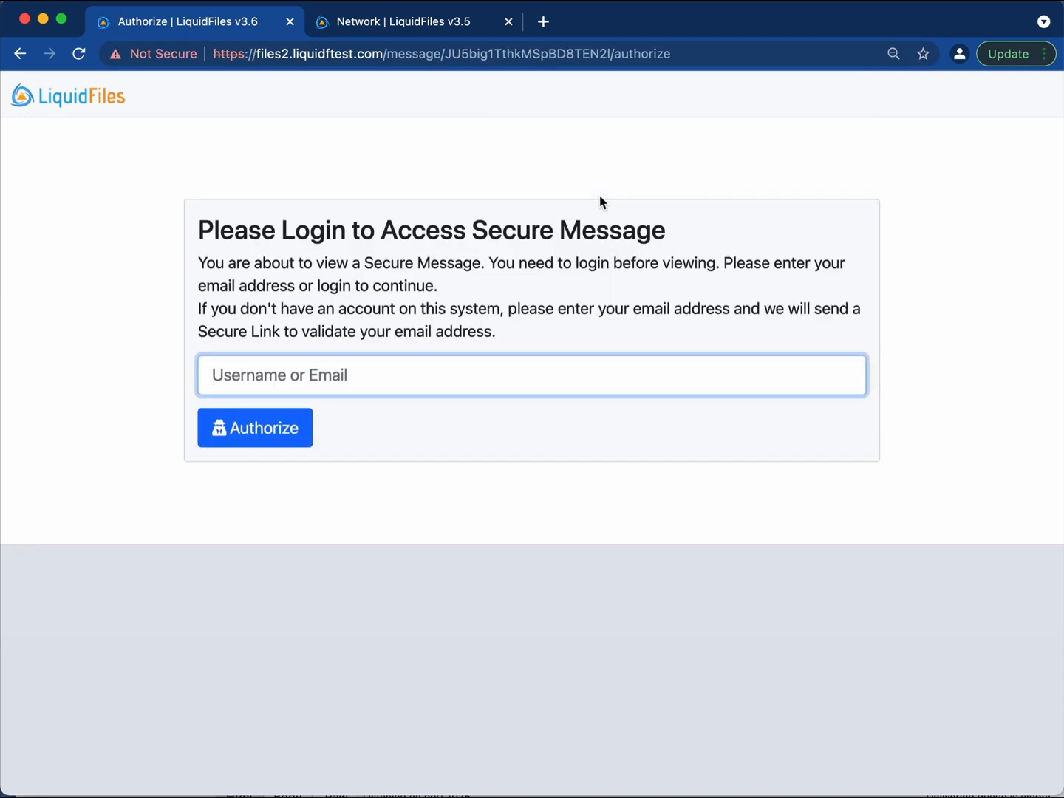
pyautogui.write('user')
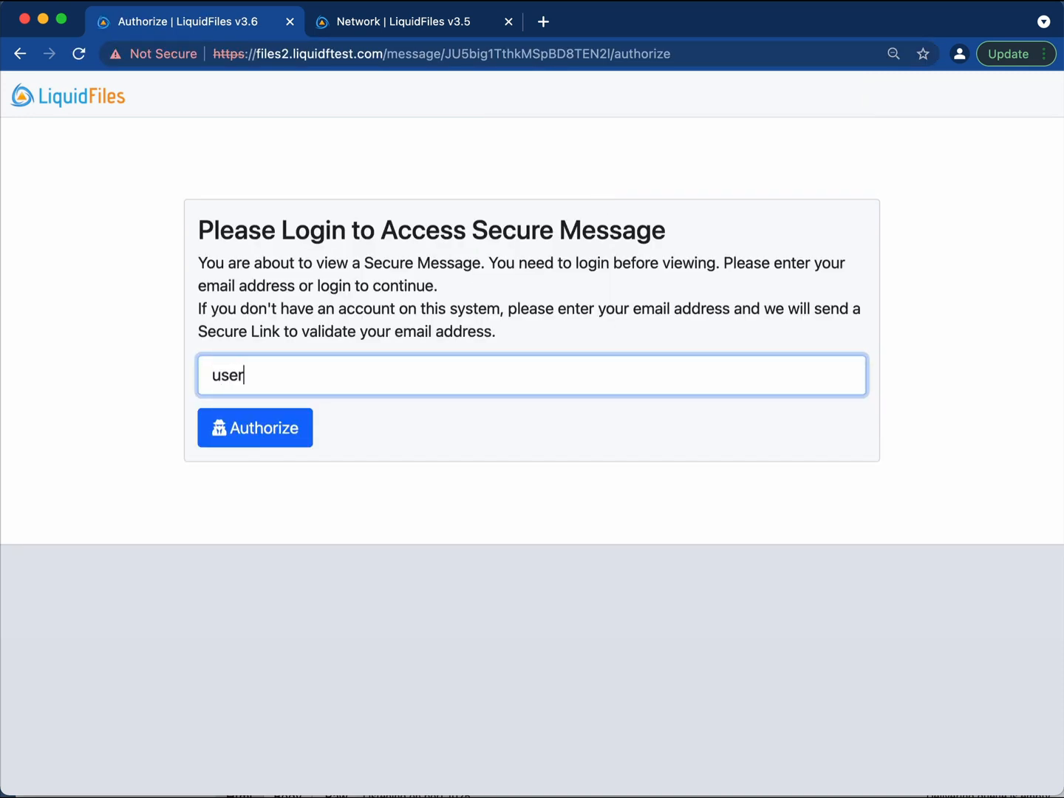
pyautogui.write('@external.com')
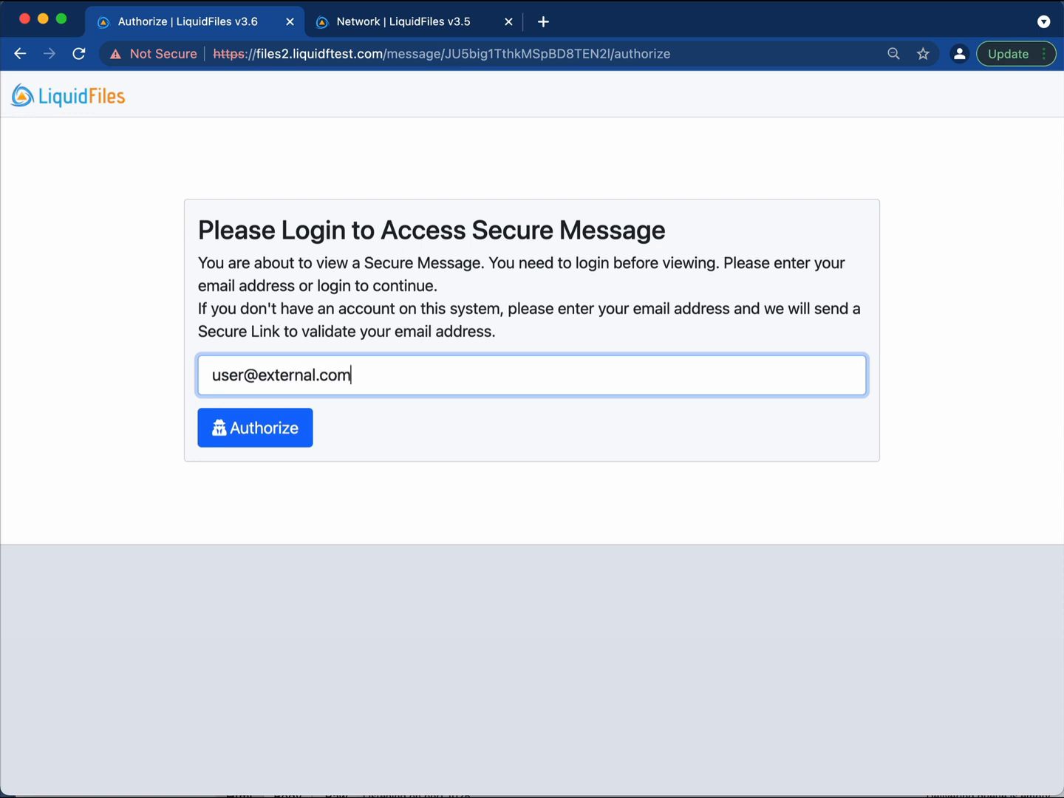
pyautogui.press('Return')
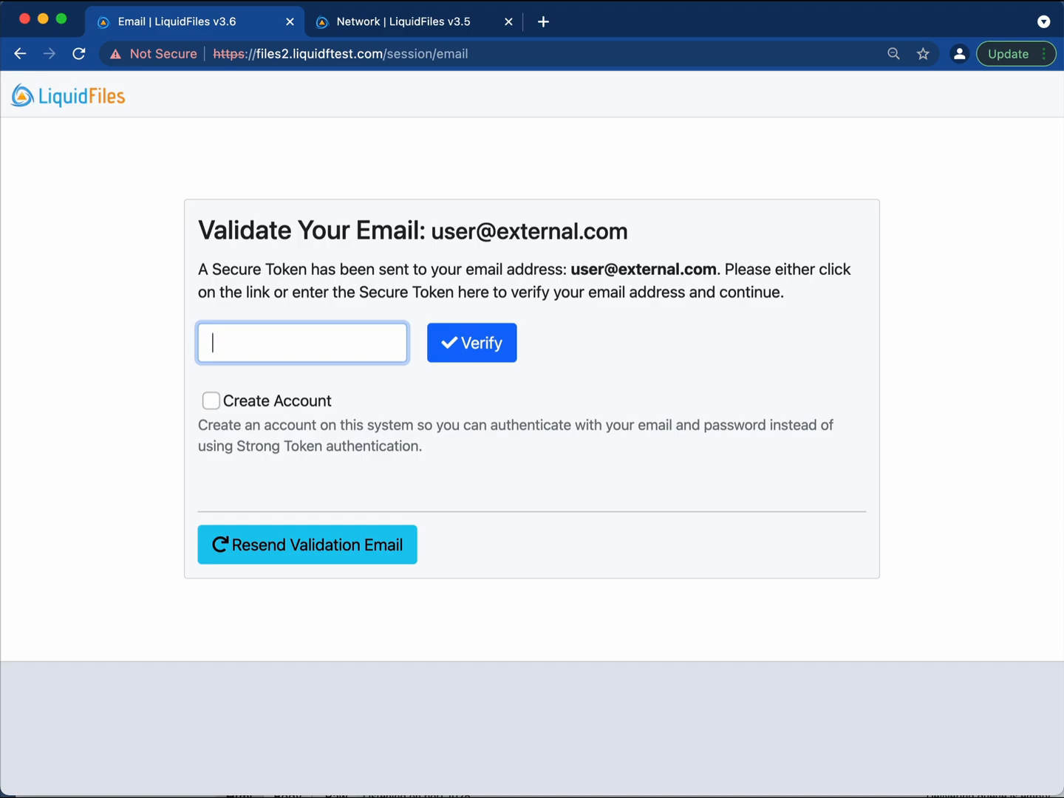
# Copy the secure token from the Validate Email message in the mail viewer.
pyautogui.press('super+Tab')
pyautogui.click(490, 115)
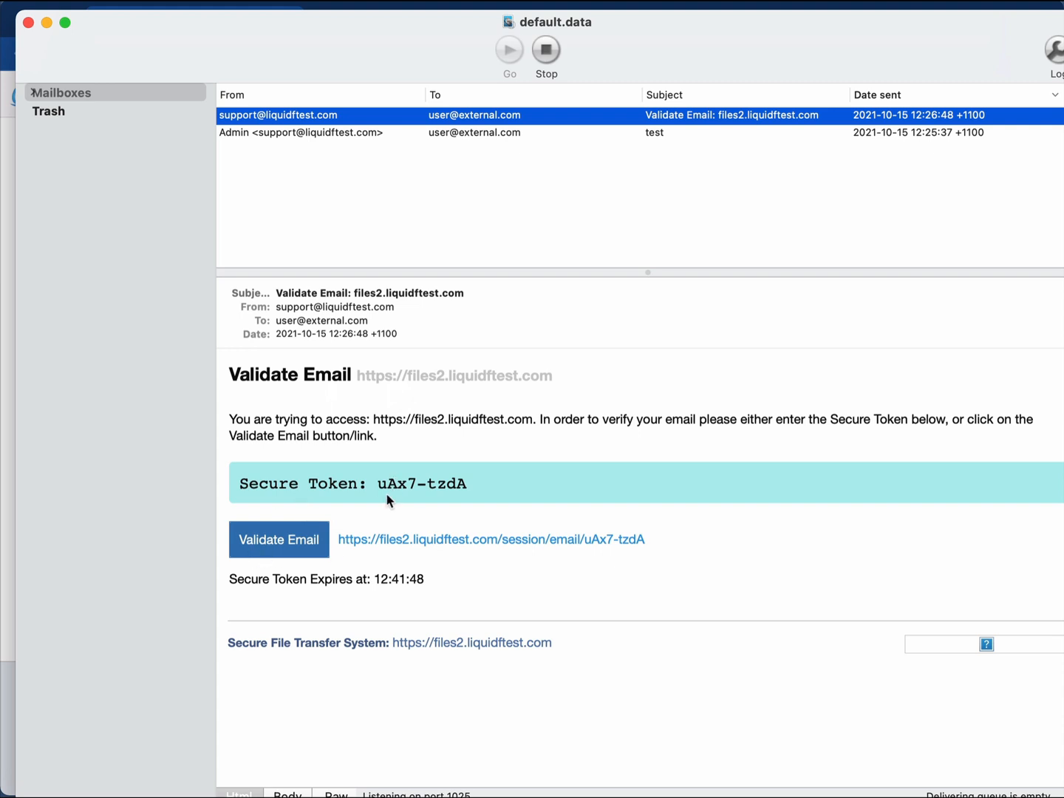
pyautogui.moveTo(382, 484); pyautogui.dragTo(466, 484)
pyautogui.rightClick(435, 485)
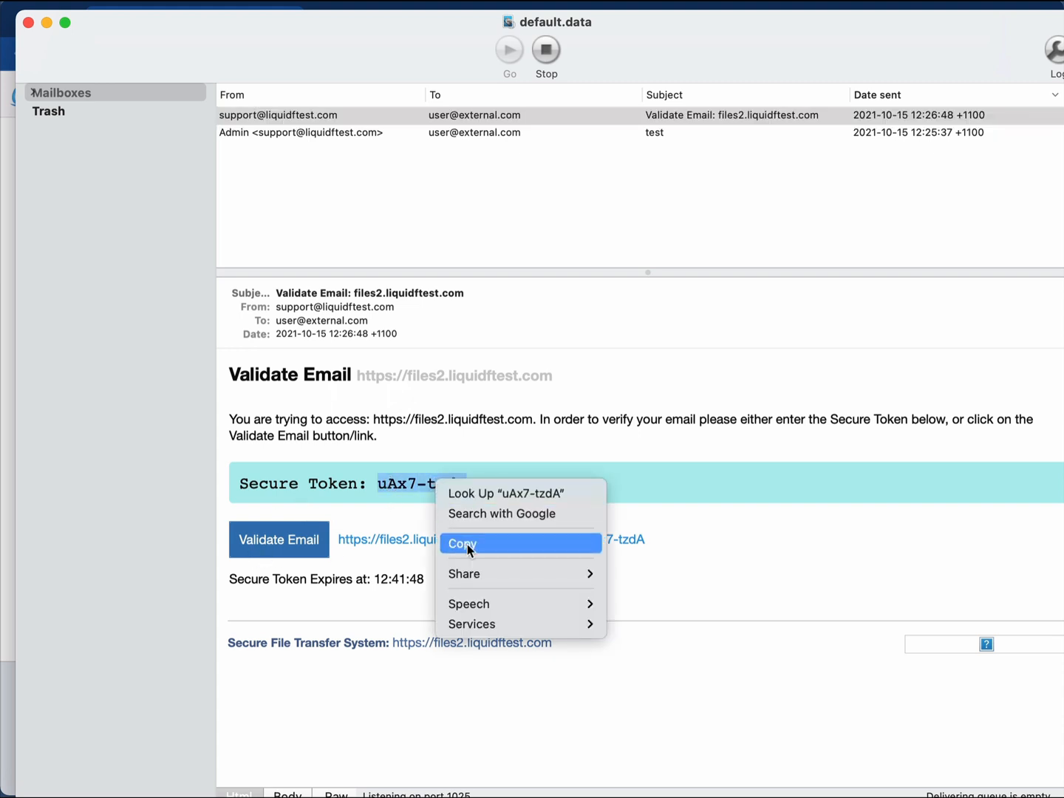
pyautogui.click(468, 544)
pyautogui.click(458, 8)
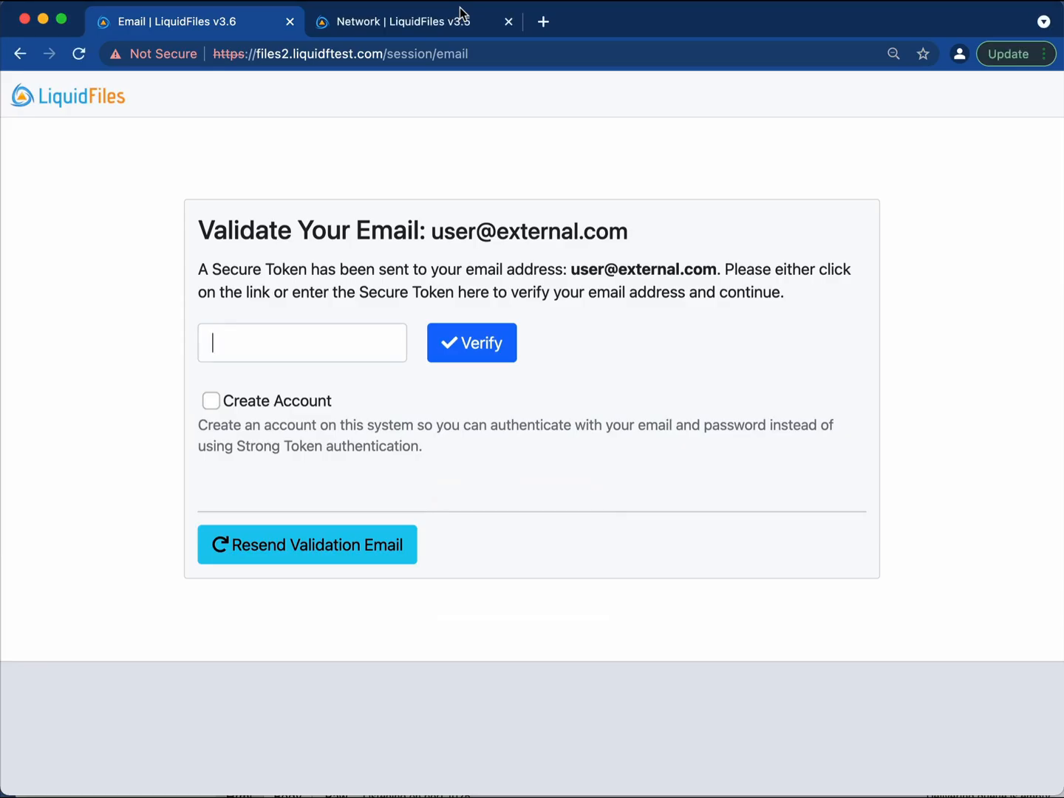
pyautogui.rightClick(259, 341)
# Paste the secure token into the validation form, leaving Create Account unticked.
pyautogui.click(320, 475)
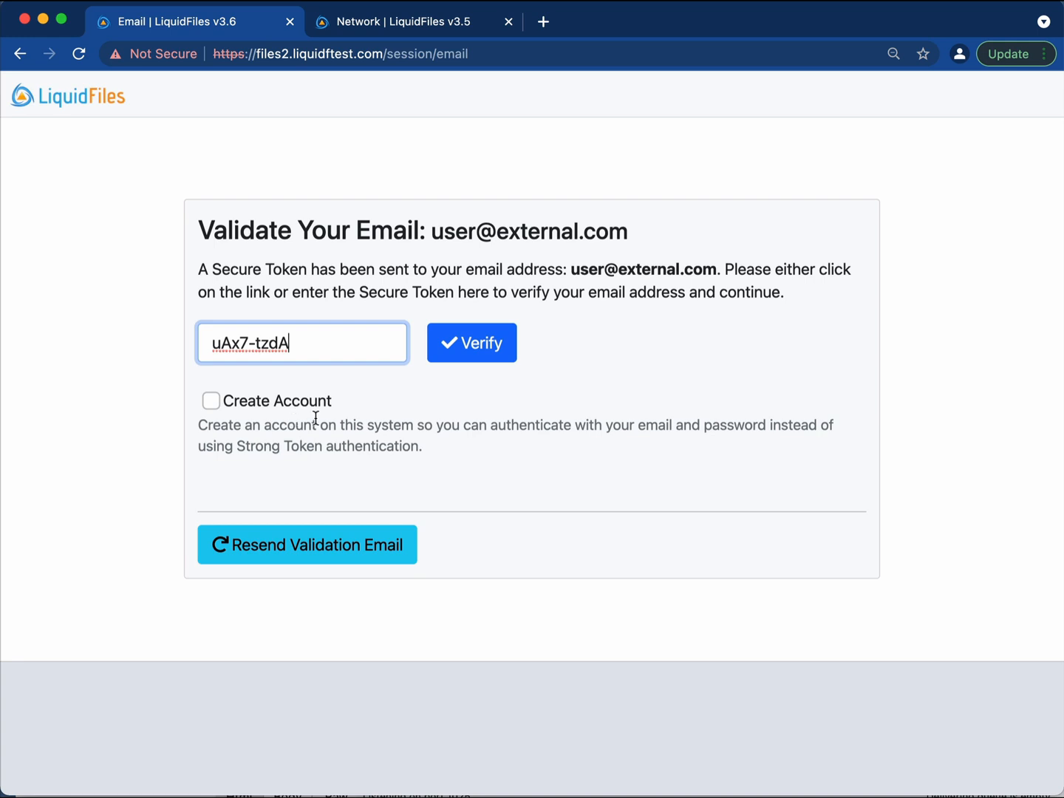
pyautogui.click(211, 402)
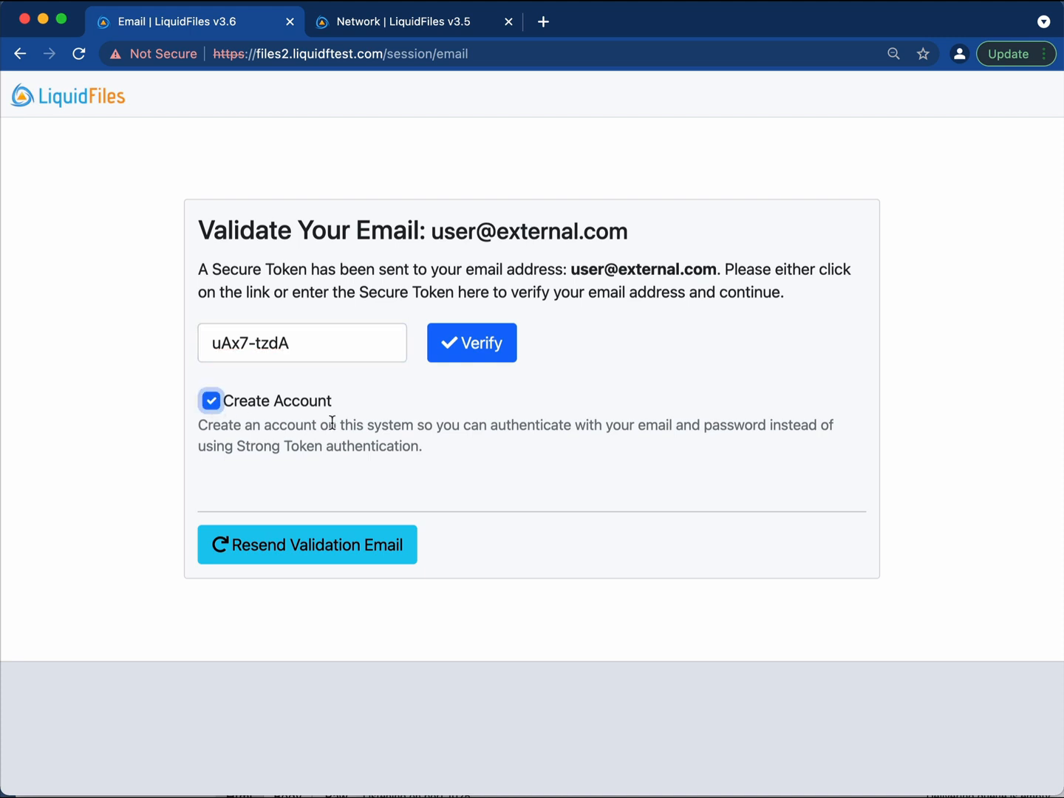
pyautogui.click(211, 403)
# Verify the token to view the private message 'test', then return to the mail viewer.
pyautogui.click(486, 344)
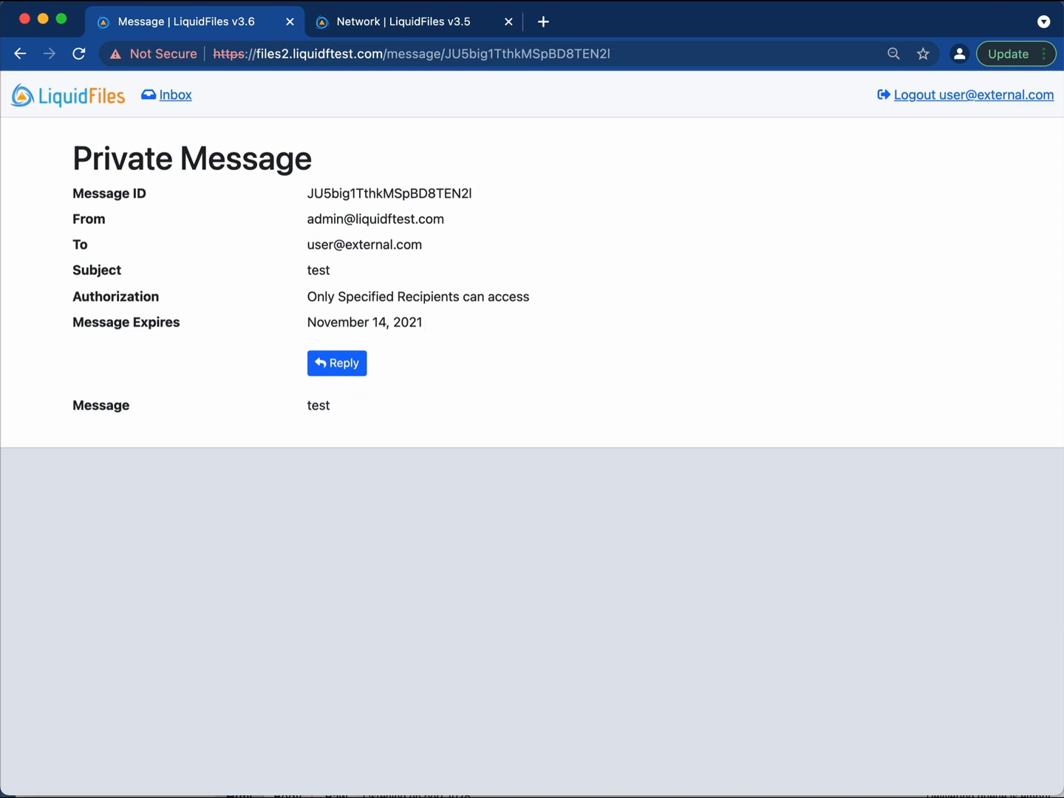
pyautogui.press('super+Tab')
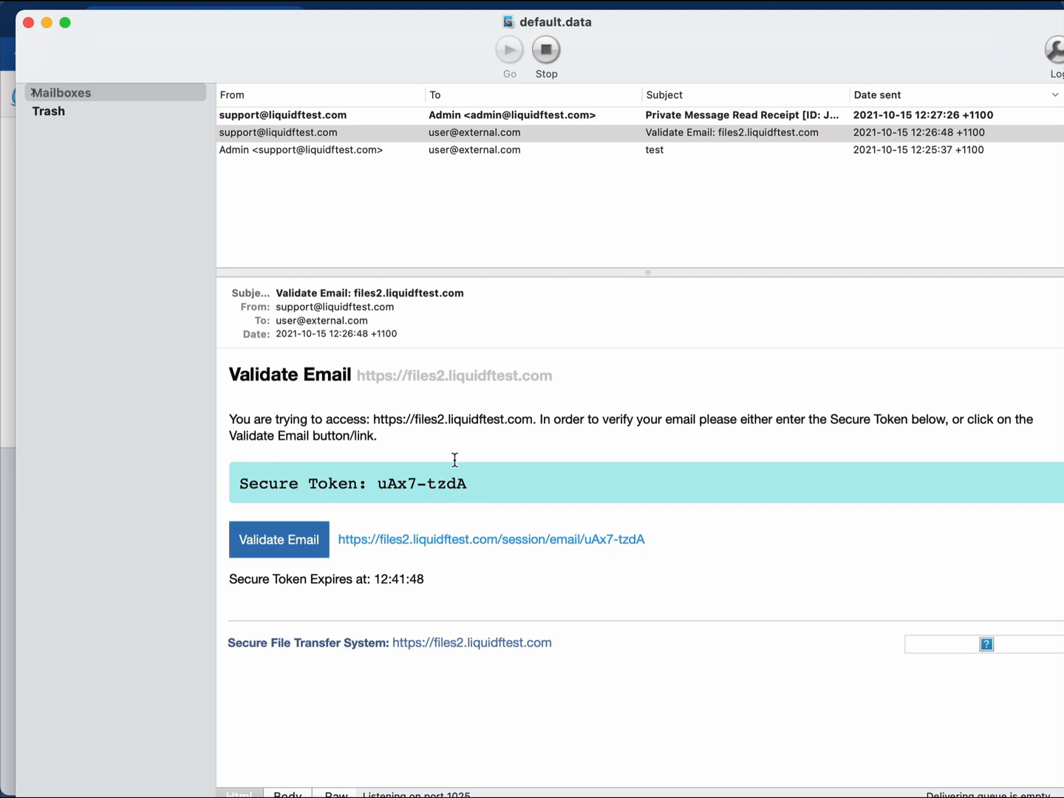
# Open the Private Message Read Receipt email in the mail viewer.
pyautogui.click(441, 192)
pyautogui.click(376, 115)
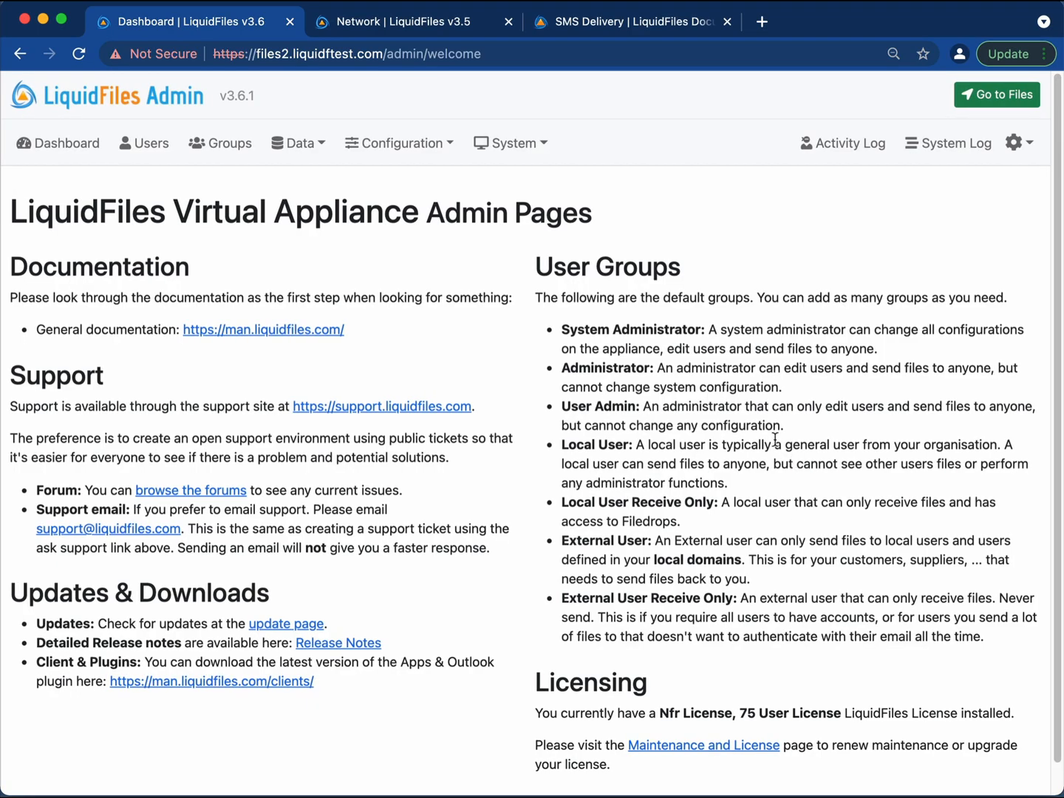
# Go to Configuration > Strong Auth: SMS and click into the SMS Auth Configuration field.
pyautogui.click(399, 154)
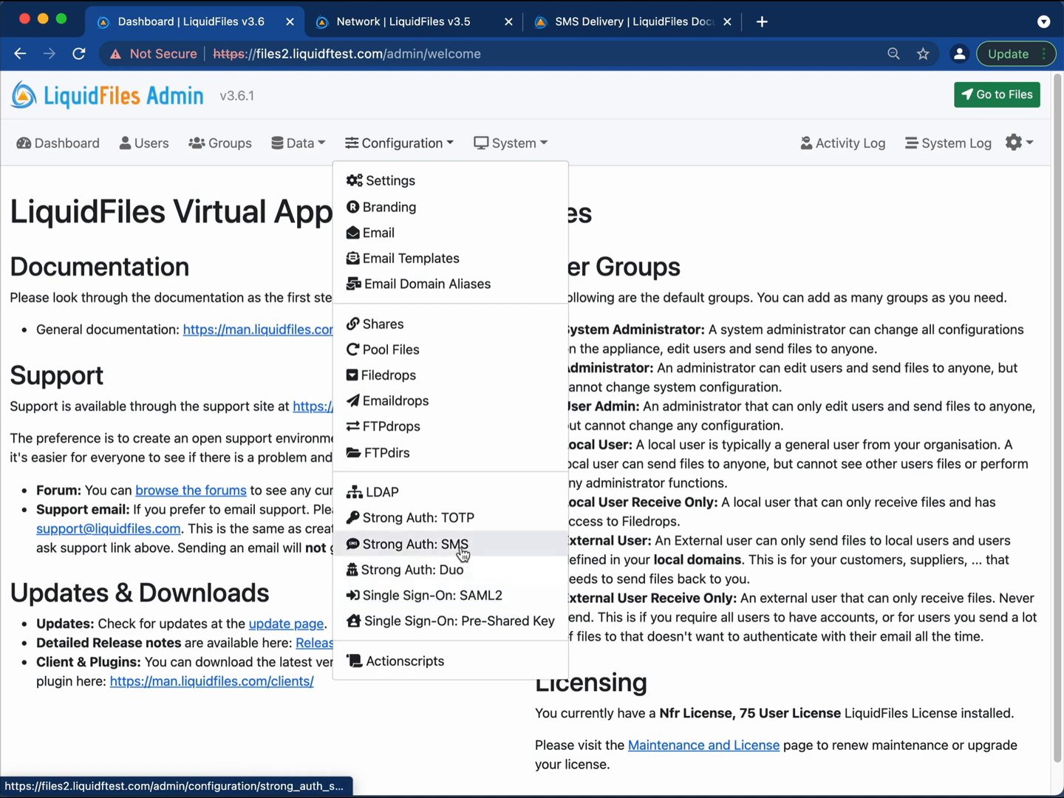
pyautogui.click(381, 546)
pyautogui.scroll(-2, 628, 501)
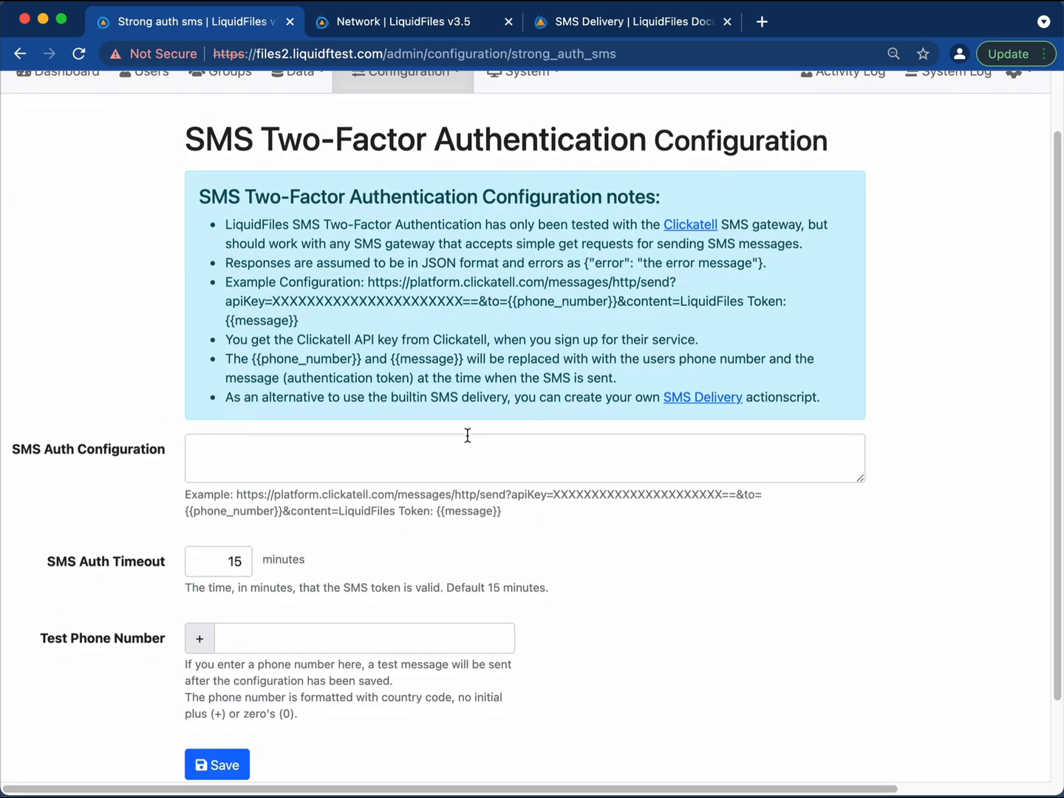
pyautogui.scroll(-1, 468, 449)
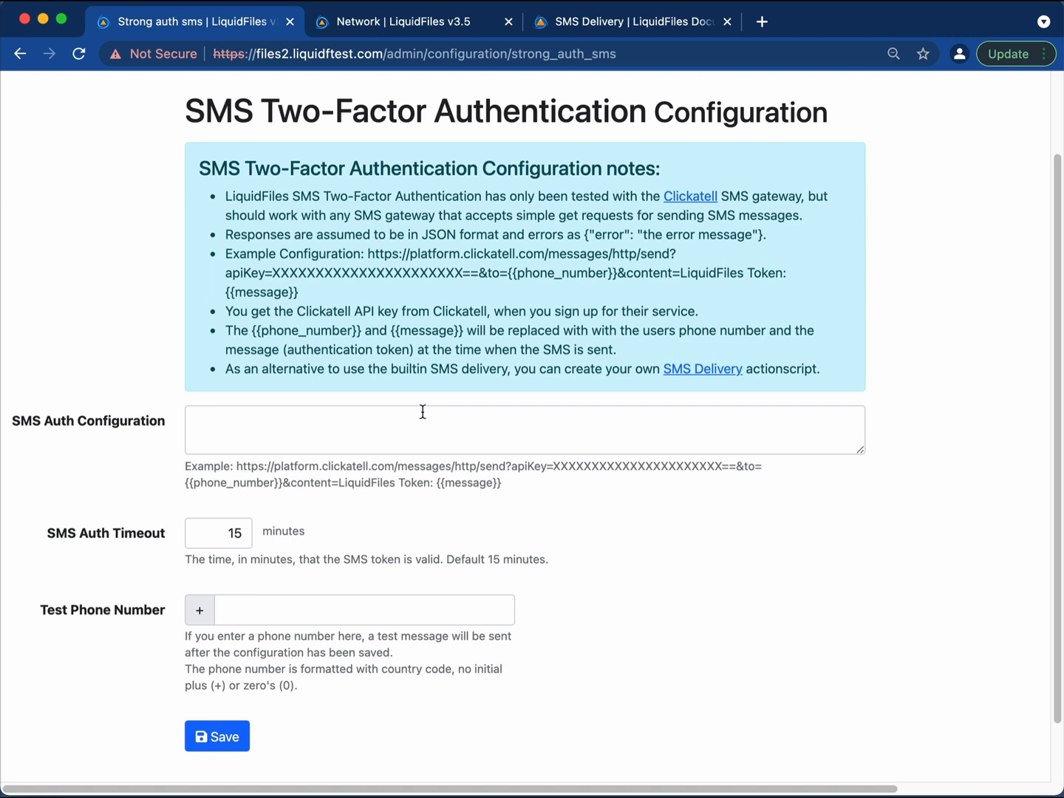
pyautogui.hscroll(2, 421, 412)
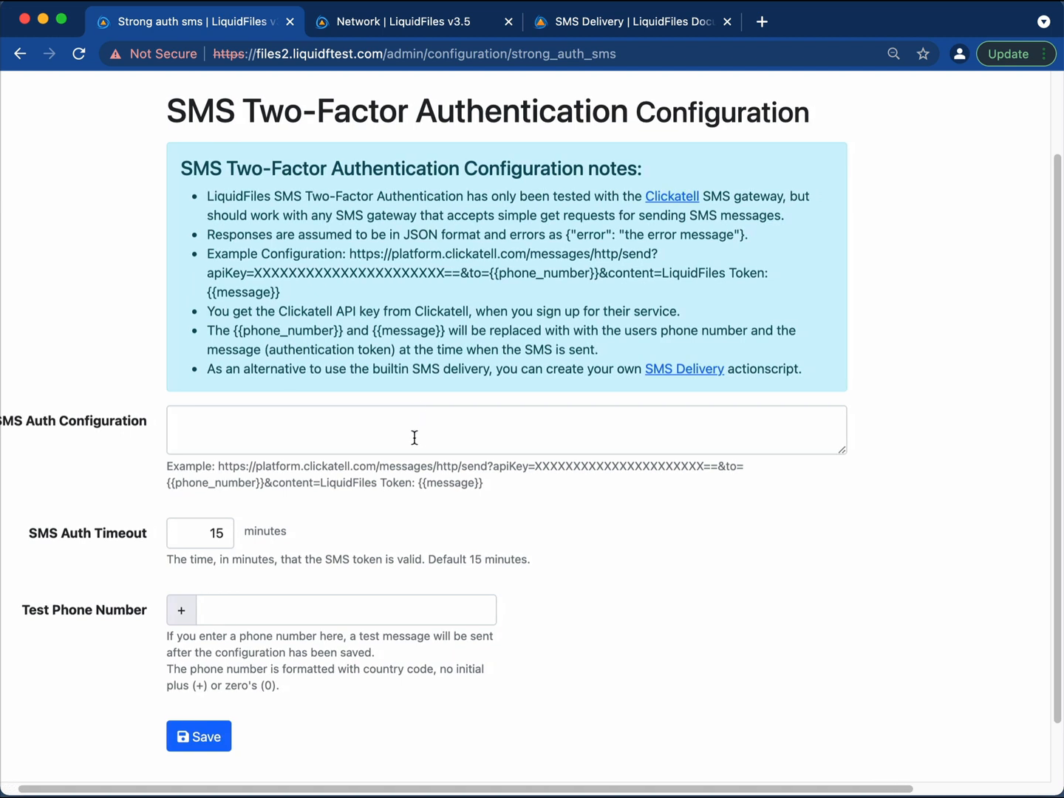
pyautogui.scroll(2, 571, 463)
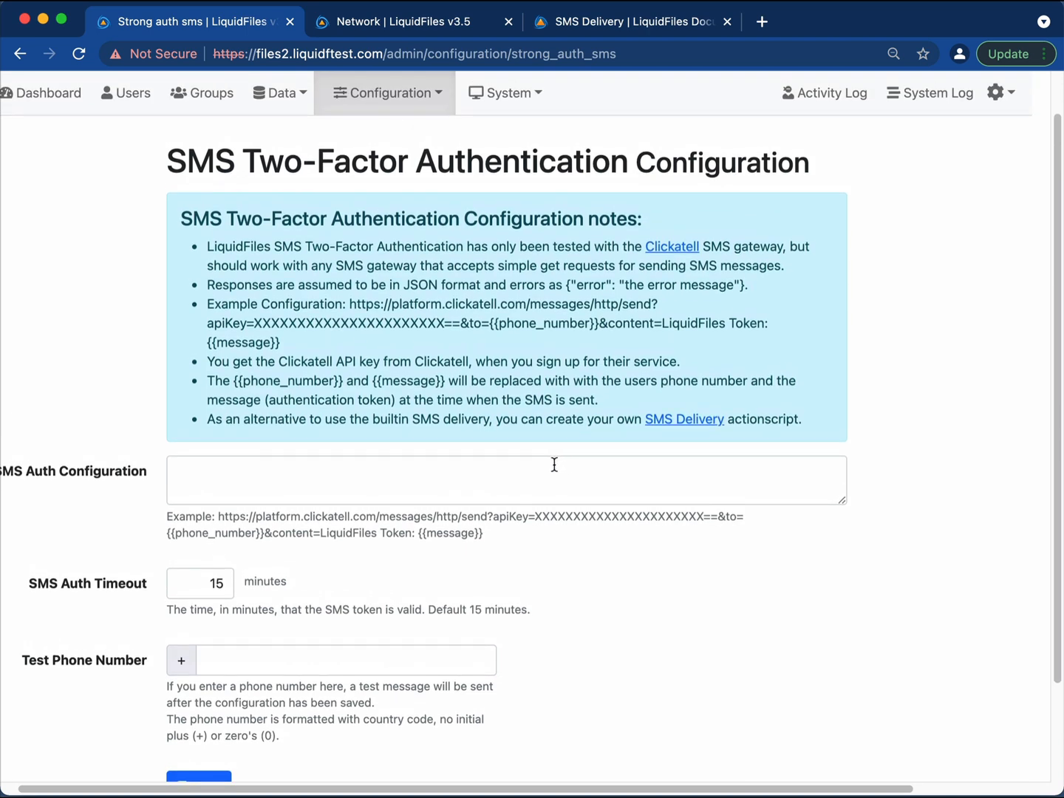
pyautogui.click(554, 464)
pyautogui.hscroll(-2, 542, 465)
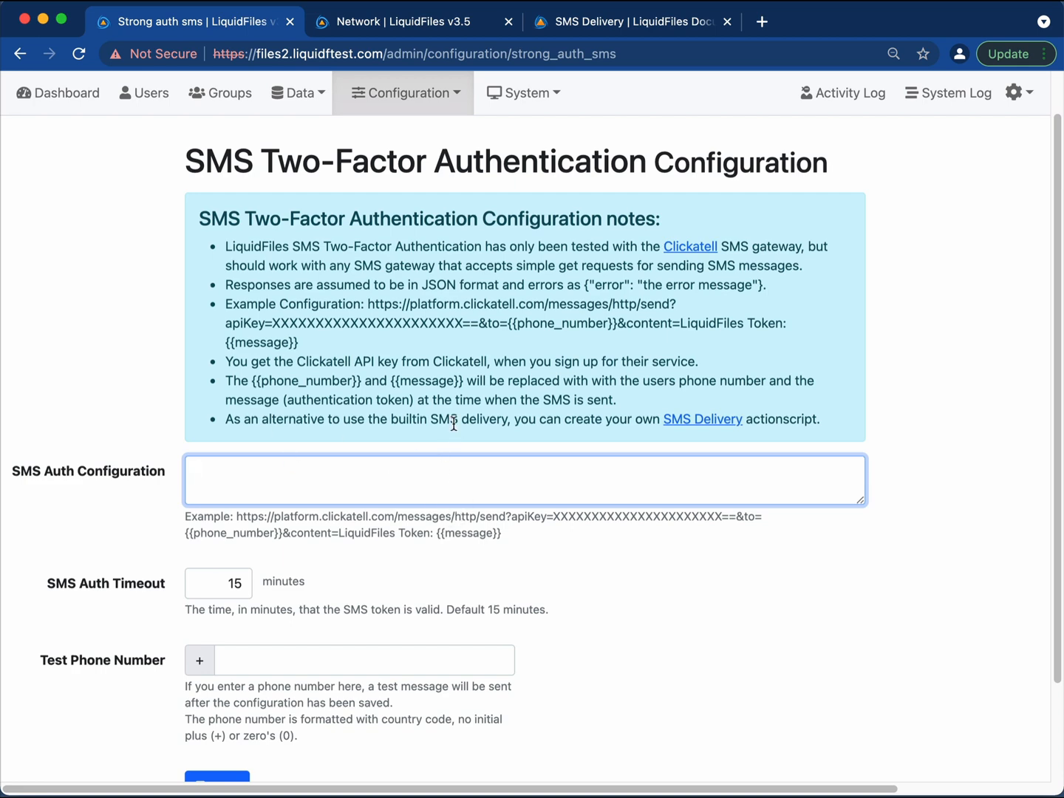
pyautogui.scroll(2, 454, 424)
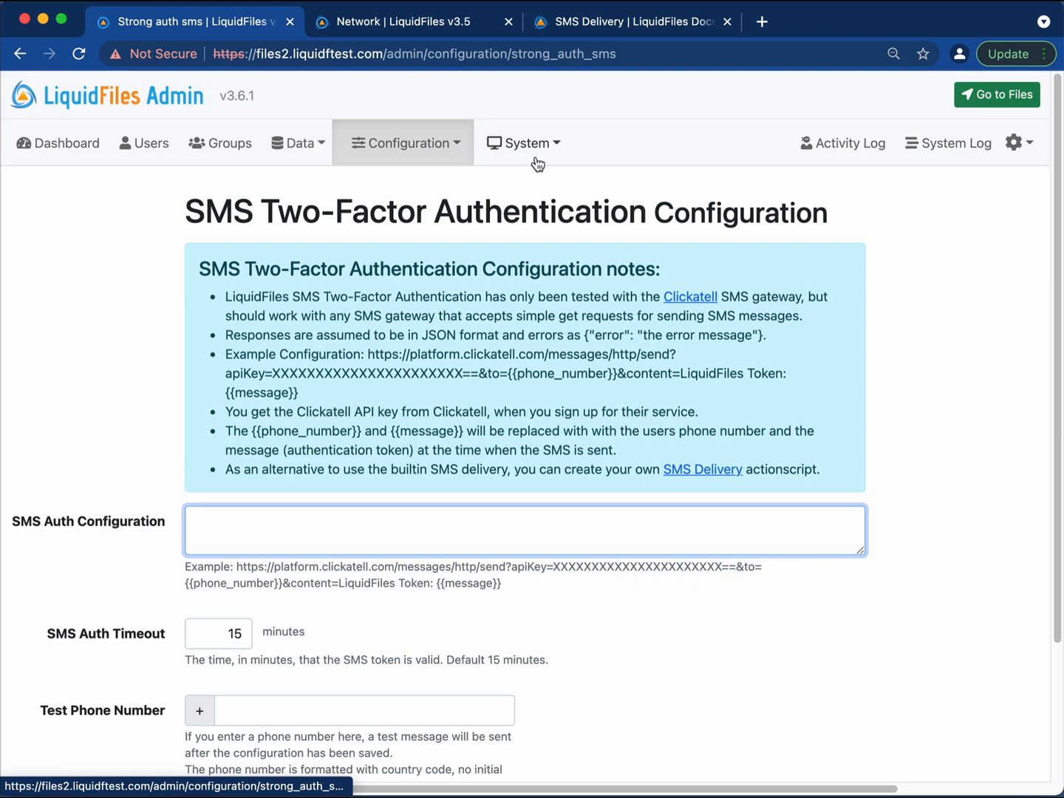
# Select and copy the Clicksend example script from the SMS Delivery documentation.
pyautogui.click(683, 25)
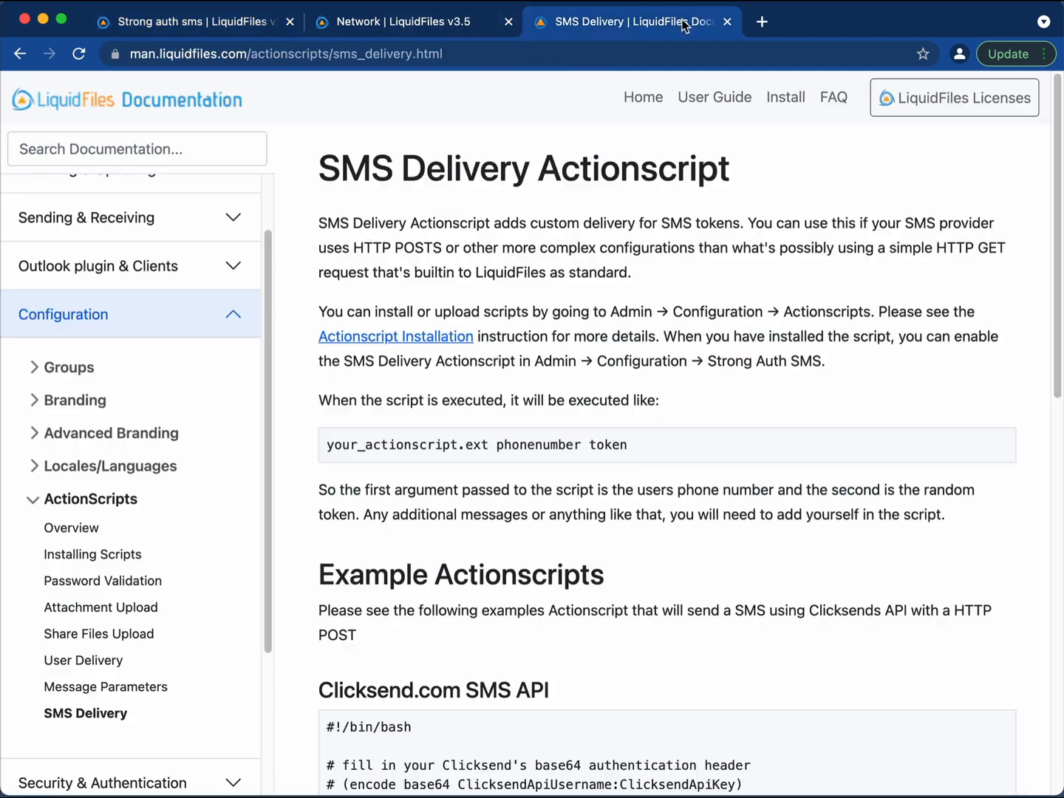
pyautogui.scroll(-6, 624, 283)
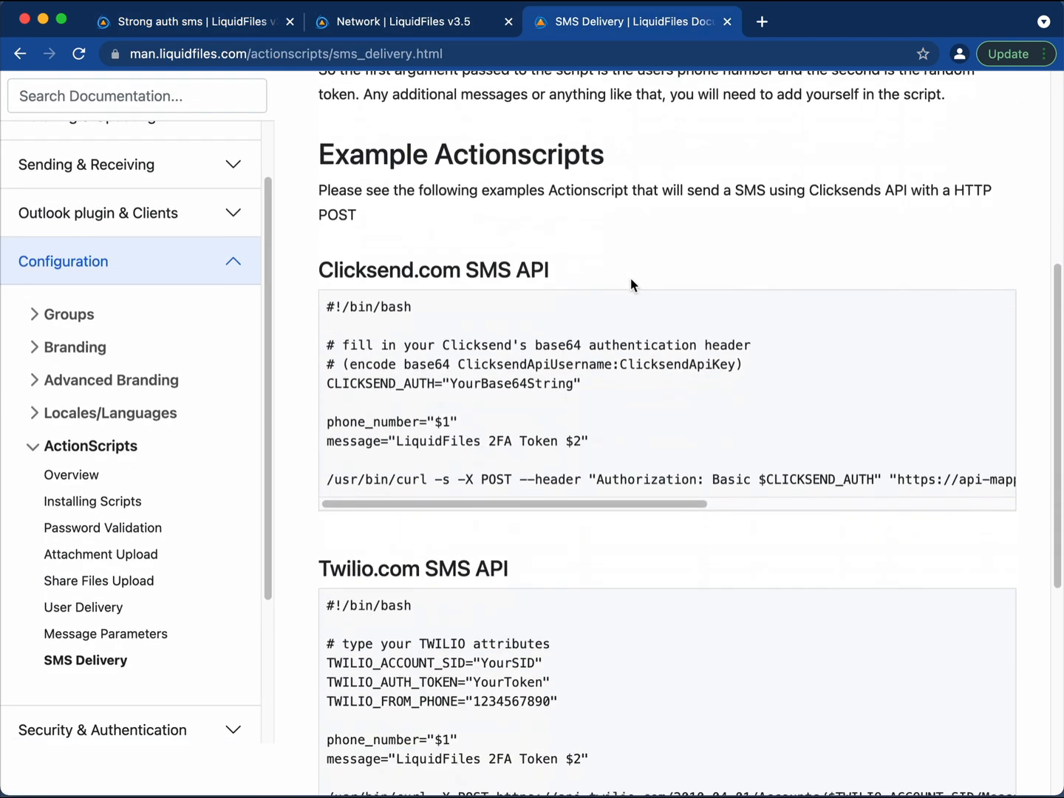
pyautogui.scroll(-1, 630, 284)
pyautogui.scroll(5, 621, 300)
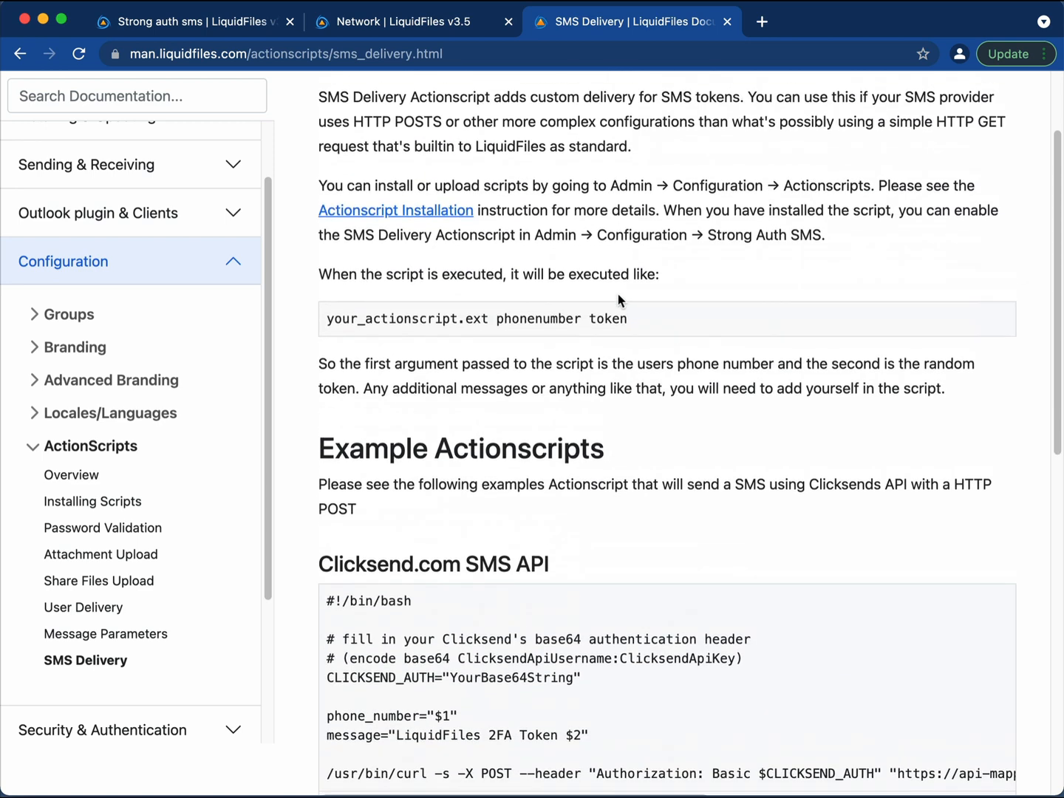
pyautogui.scroll(-1, 590, 423)
pyautogui.scroll(-1, 589, 423)
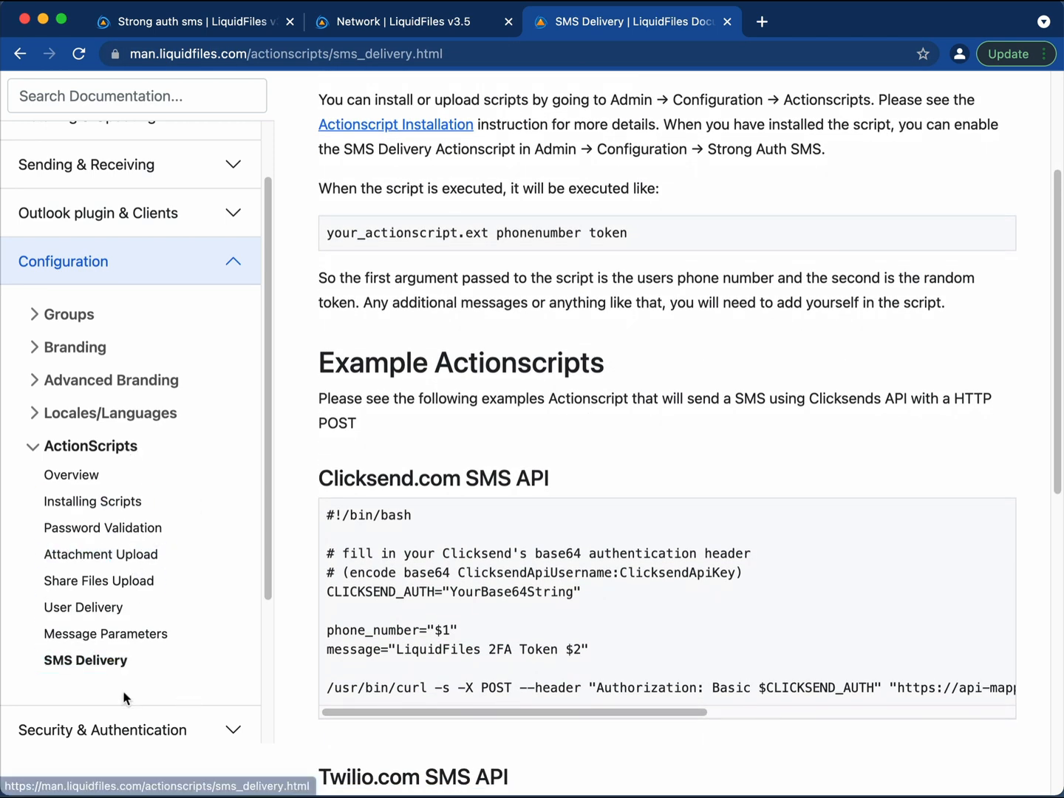
pyautogui.scroll(-1, 583, 627)
pyautogui.scroll(-4, 368, 489)
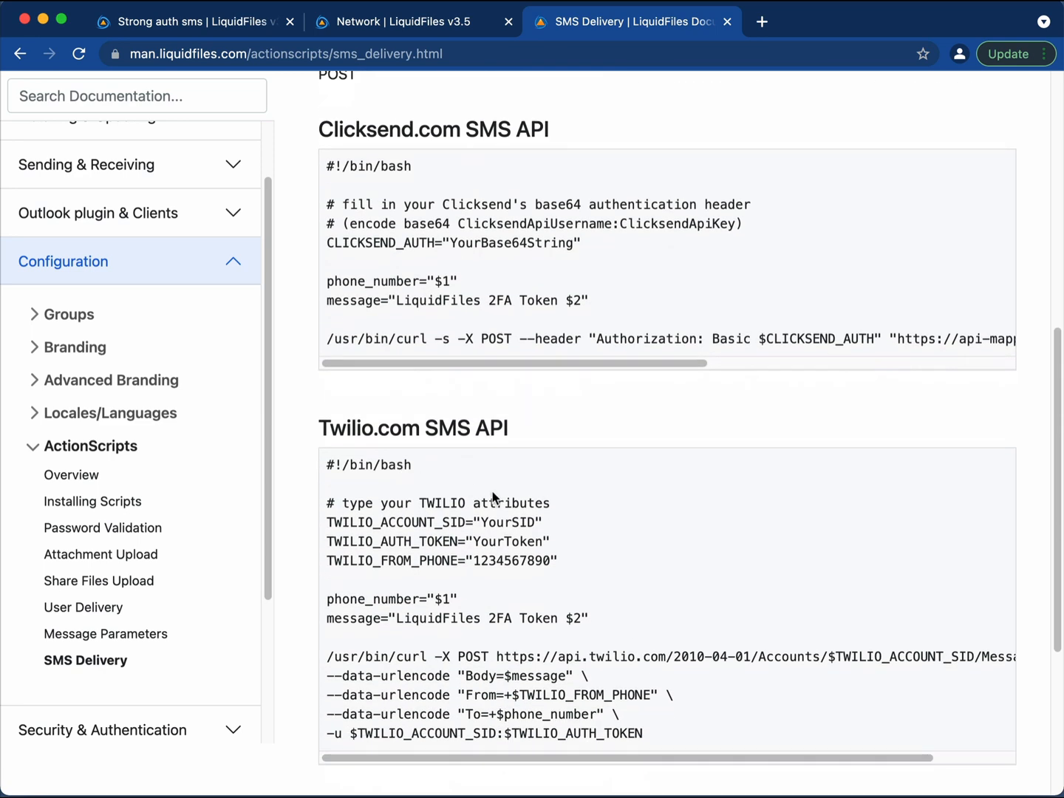
pyautogui.scroll(2, 473, 488)
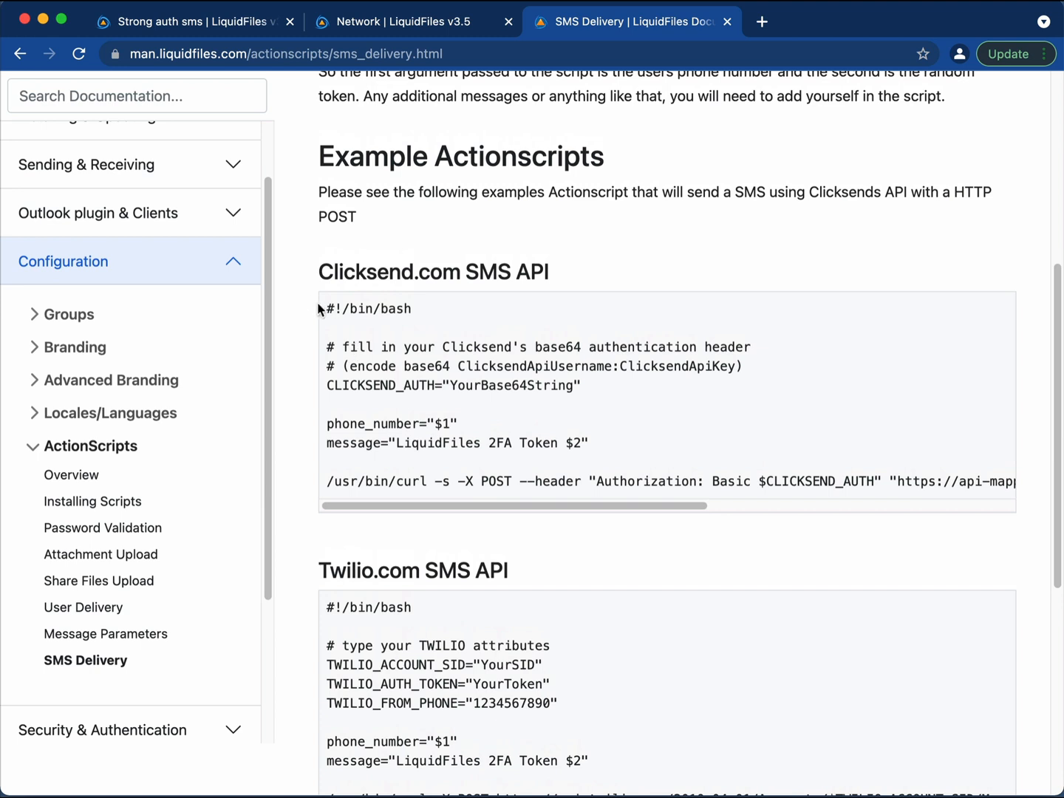
pyautogui.moveTo(325, 305); pyautogui.dragTo(1016, 499)
pyautogui.press('super+c')
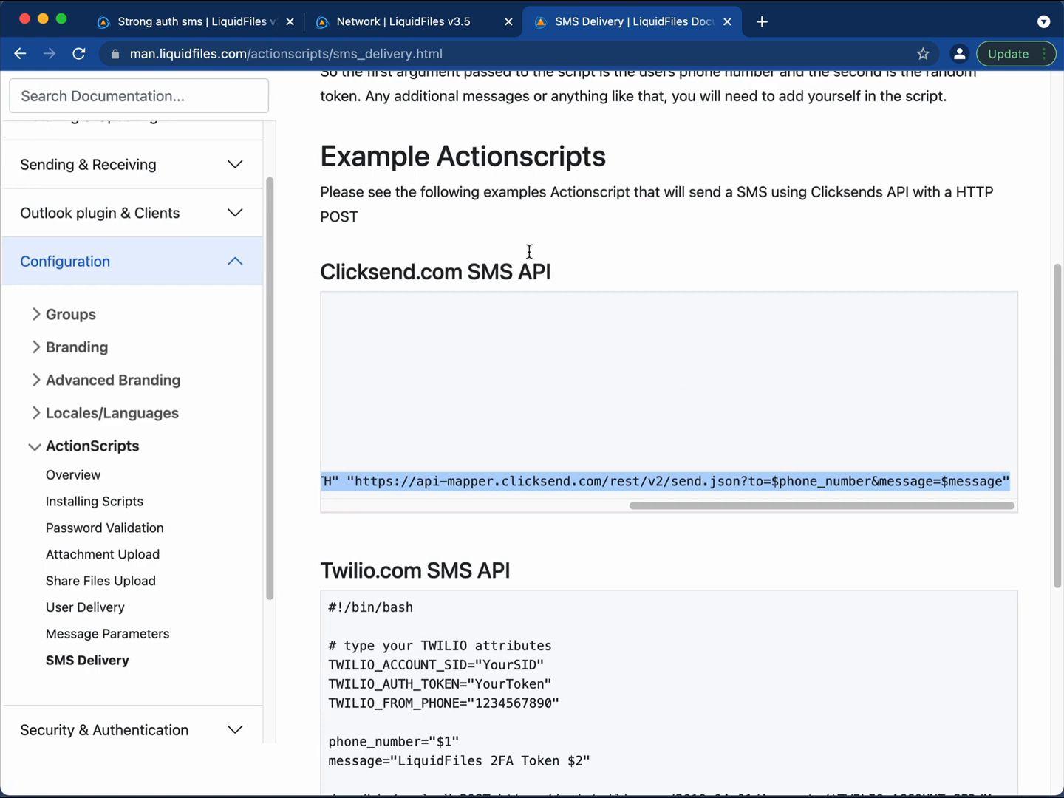
pyautogui.click(144, 23)
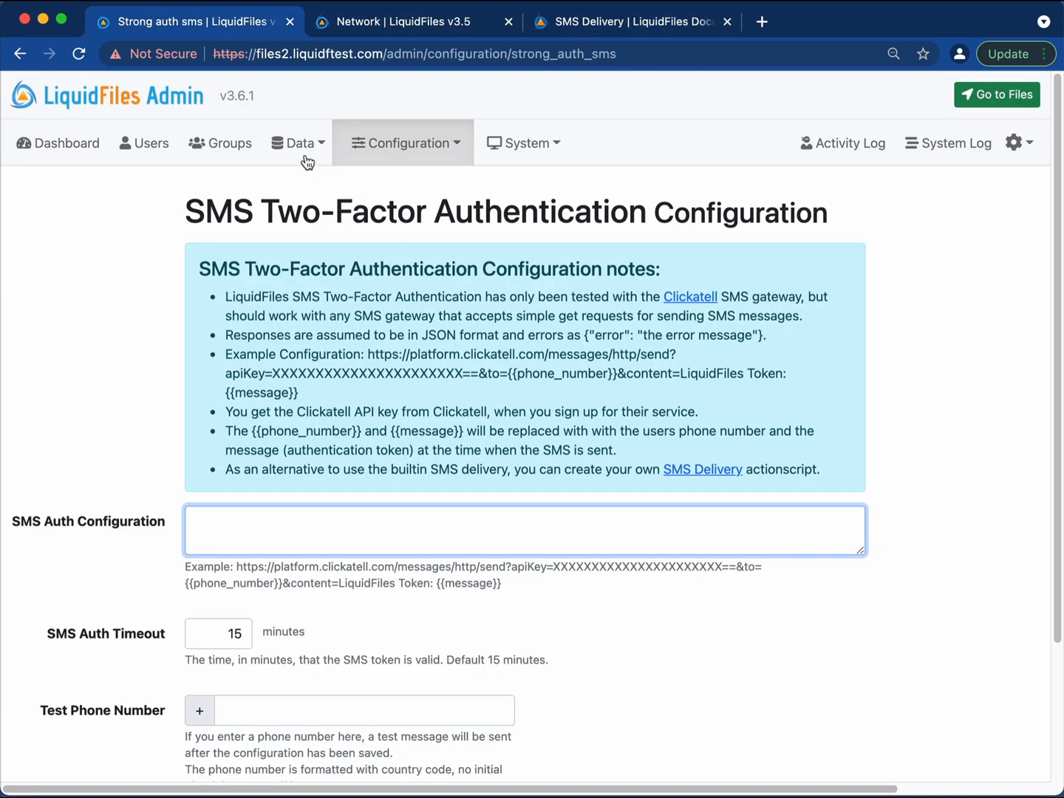
# Add actionscript clicksend_sms.sh with the pasted Clicksend script as its content.
pyautogui.click(406, 149)
pyautogui.click(458, 673)
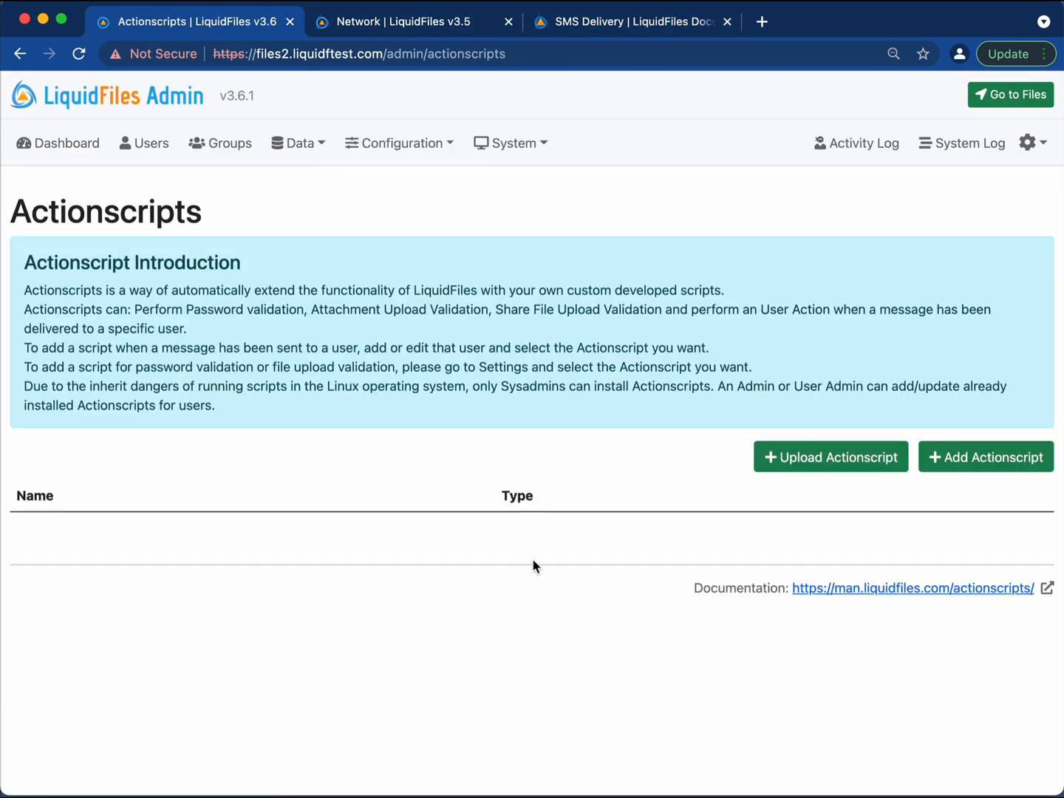
pyautogui.click(984, 465)
pyautogui.click(468, 437)
pyautogui.press('super+v')
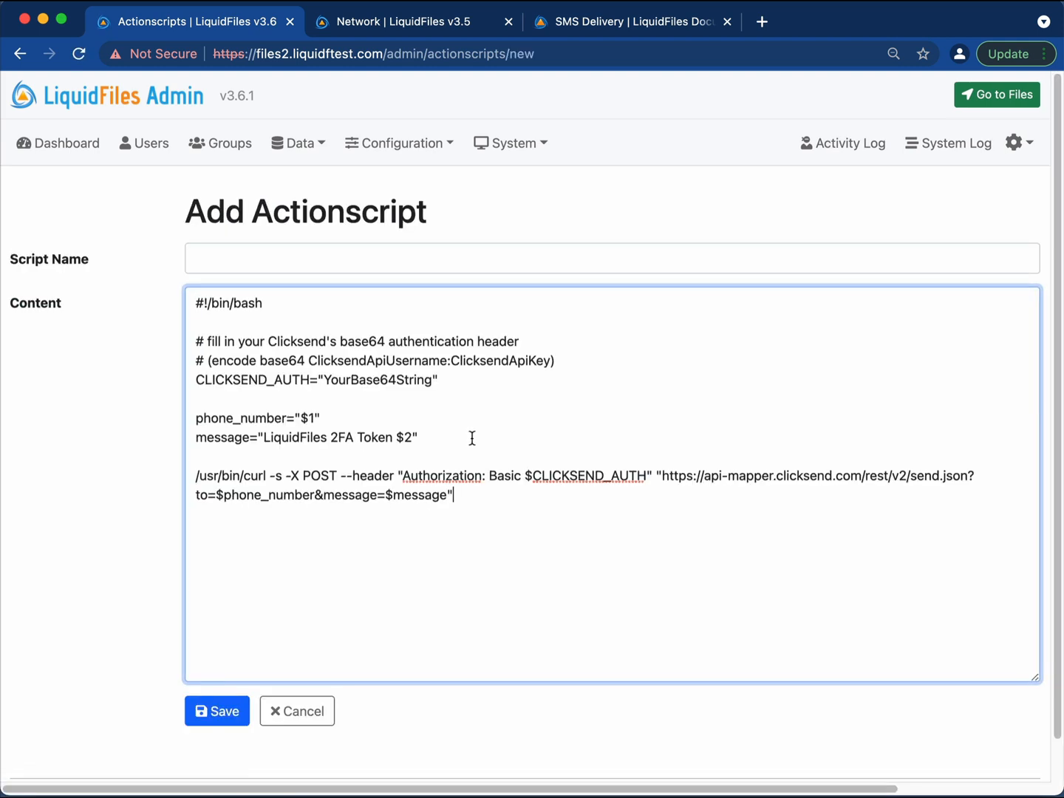
pyautogui.click(383, 264)
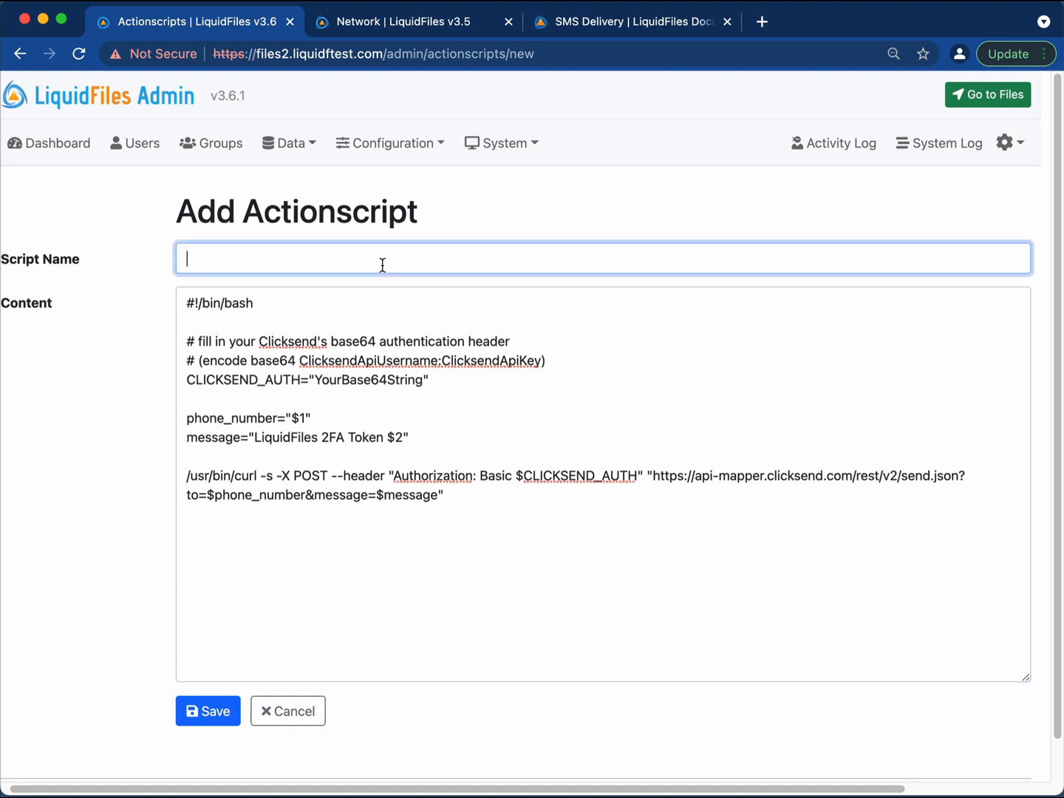
pyautogui.write('clicksend_sms.sh')
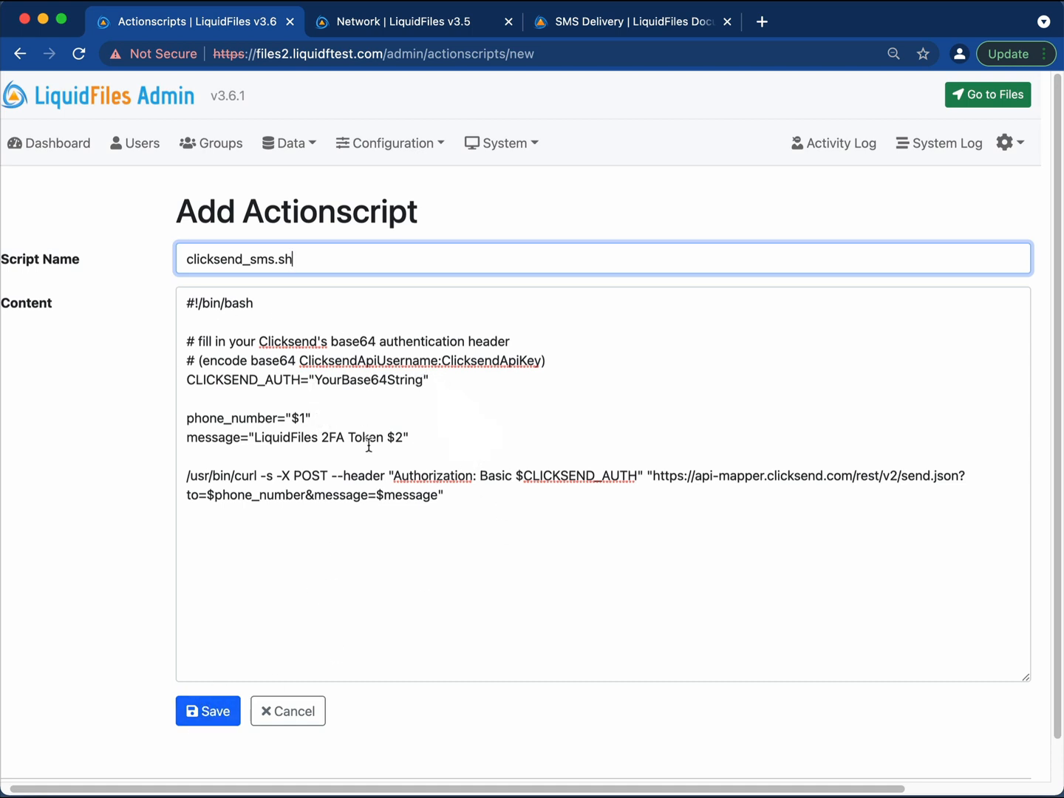
pyautogui.hscroll(-1, 392, 513)
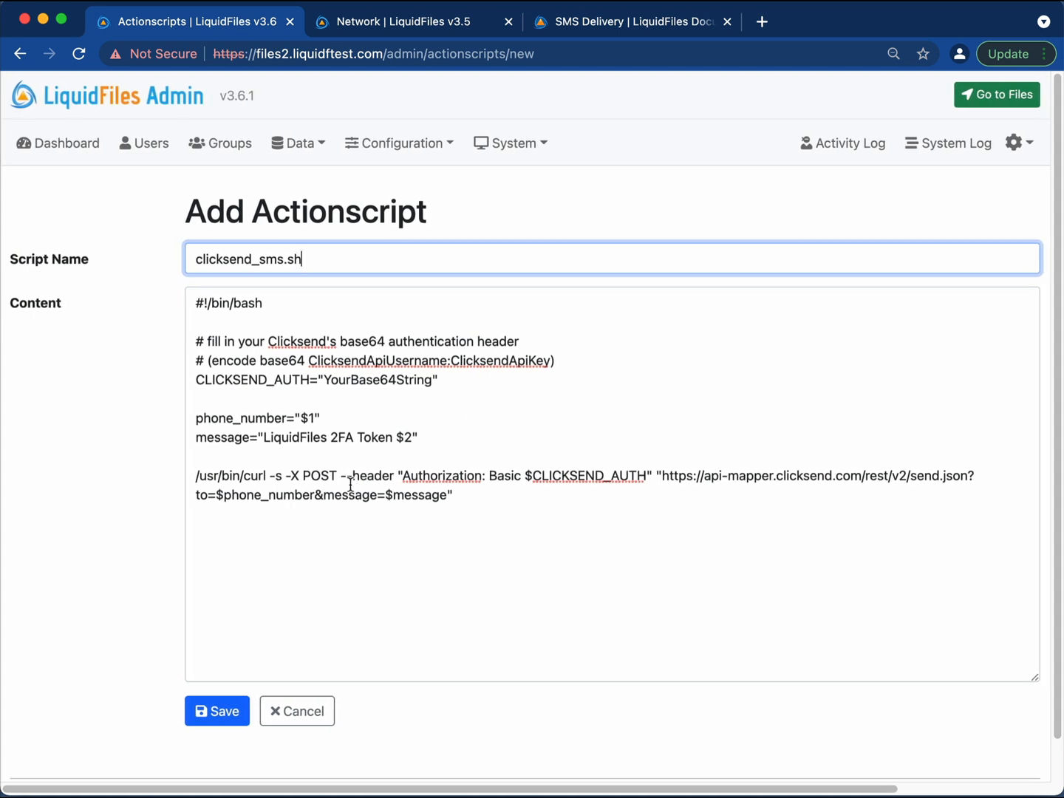
pyautogui.click(222, 714)
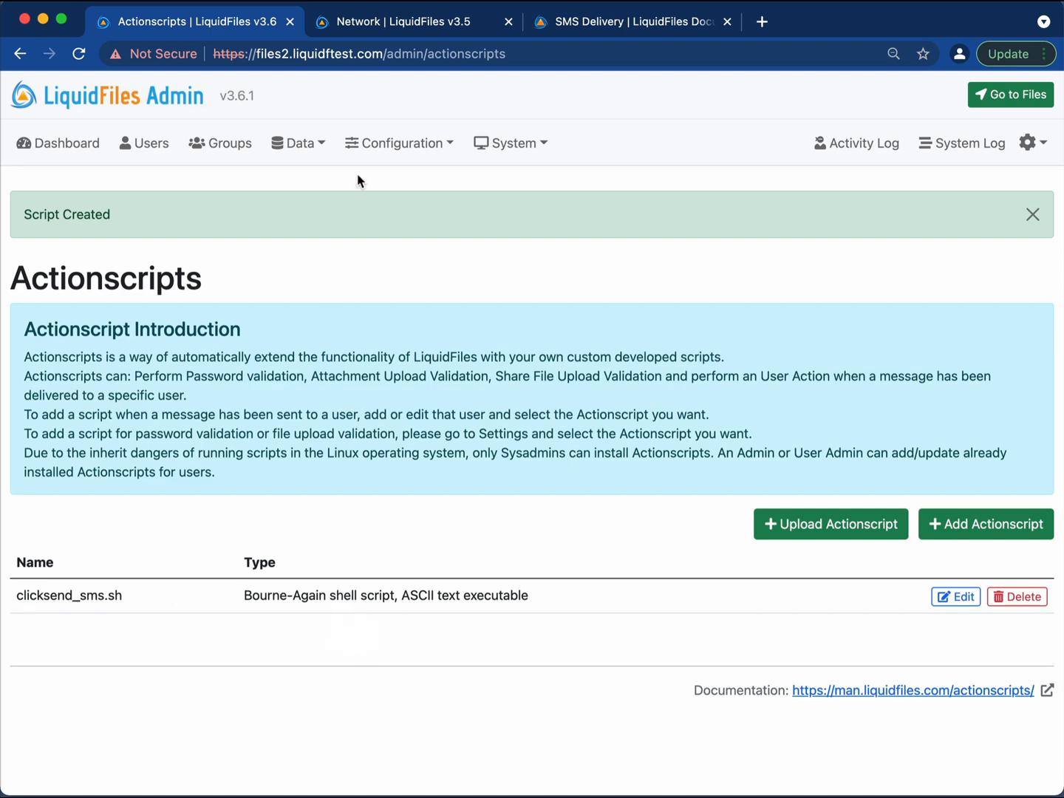
# Choose clicksend_sms.sh as the SMS Delivery ActionScript under Strong Auth: SMS and save.
pyautogui.click(380, 143)
pyautogui.click(435, 545)
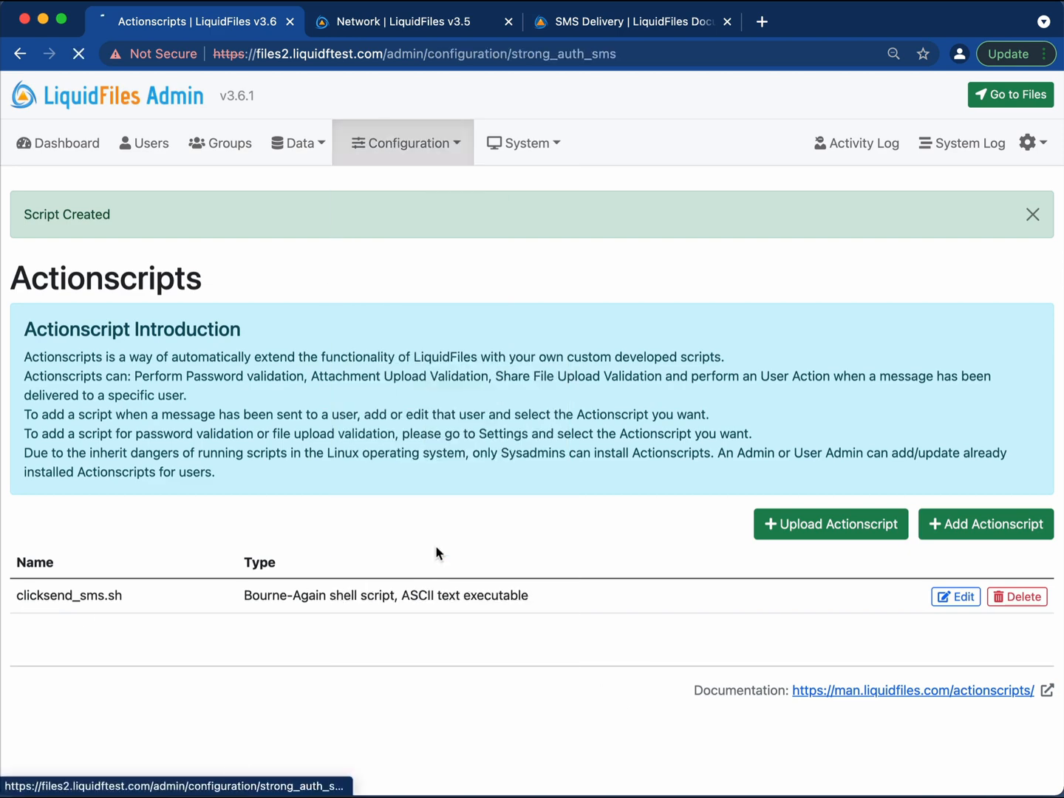
pyautogui.scroll(-3, 433, 510)
pyautogui.click(284, 471)
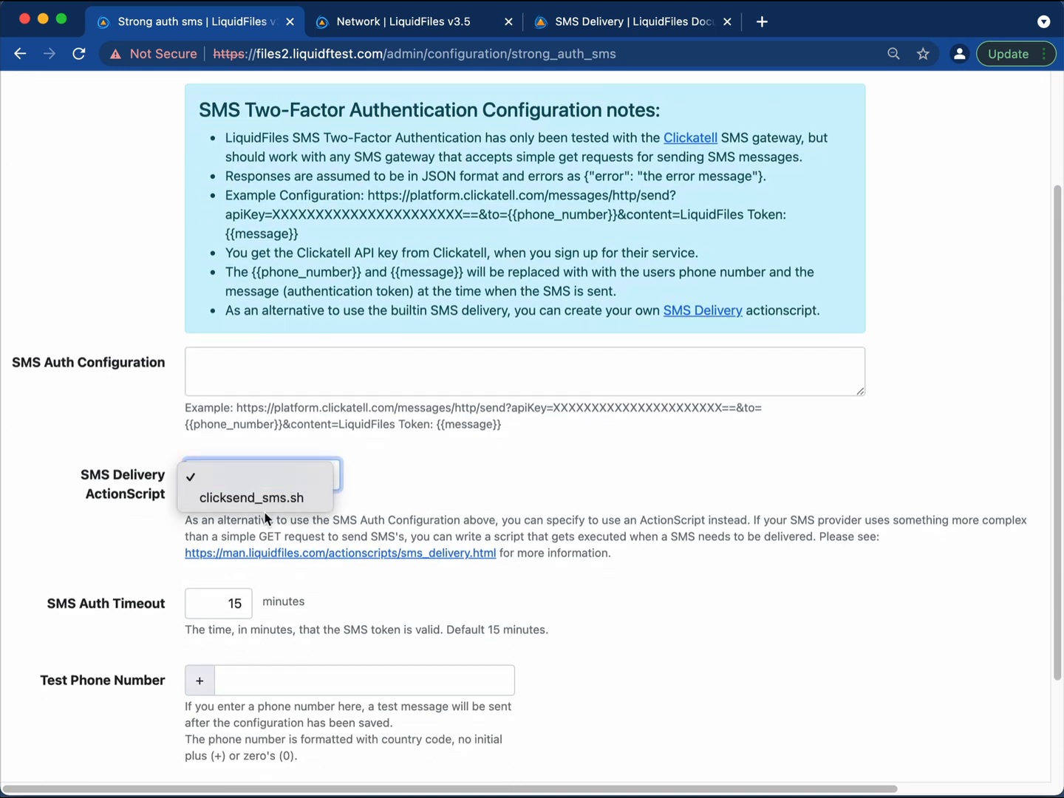
pyautogui.press('Down')
pyautogui.press('Return')
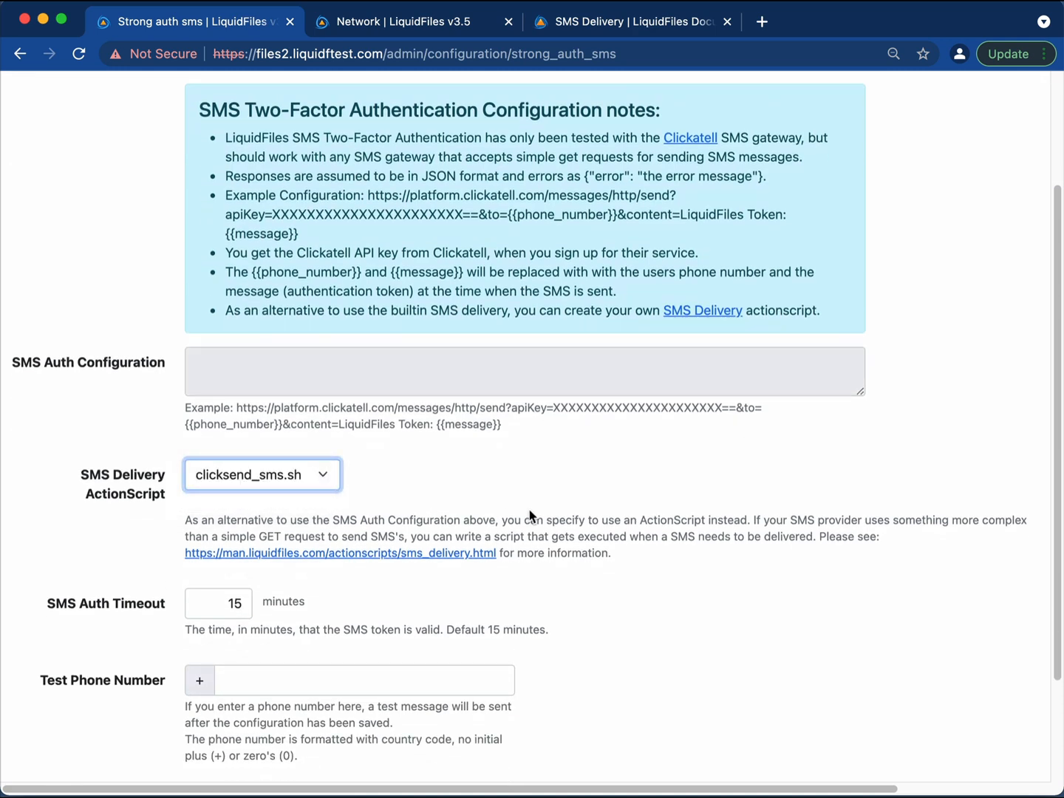
pyautogui.hscroll(-1, 584, 496)
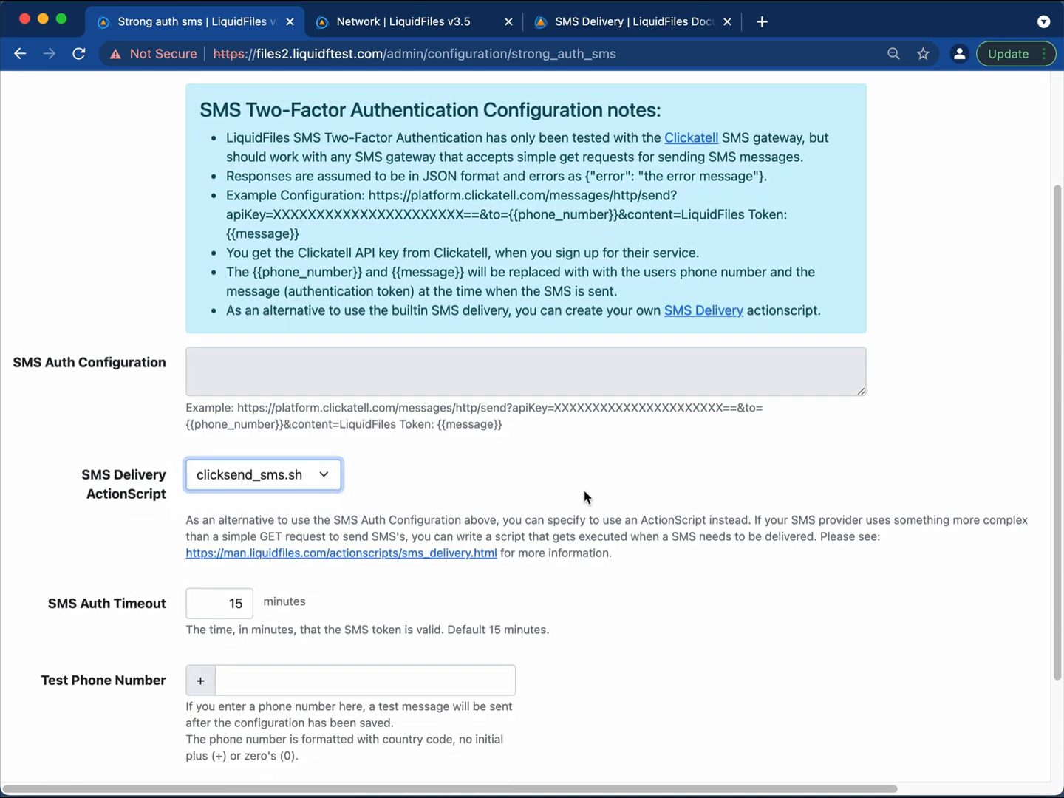
pyautogui.scroll(3, 583, 496)
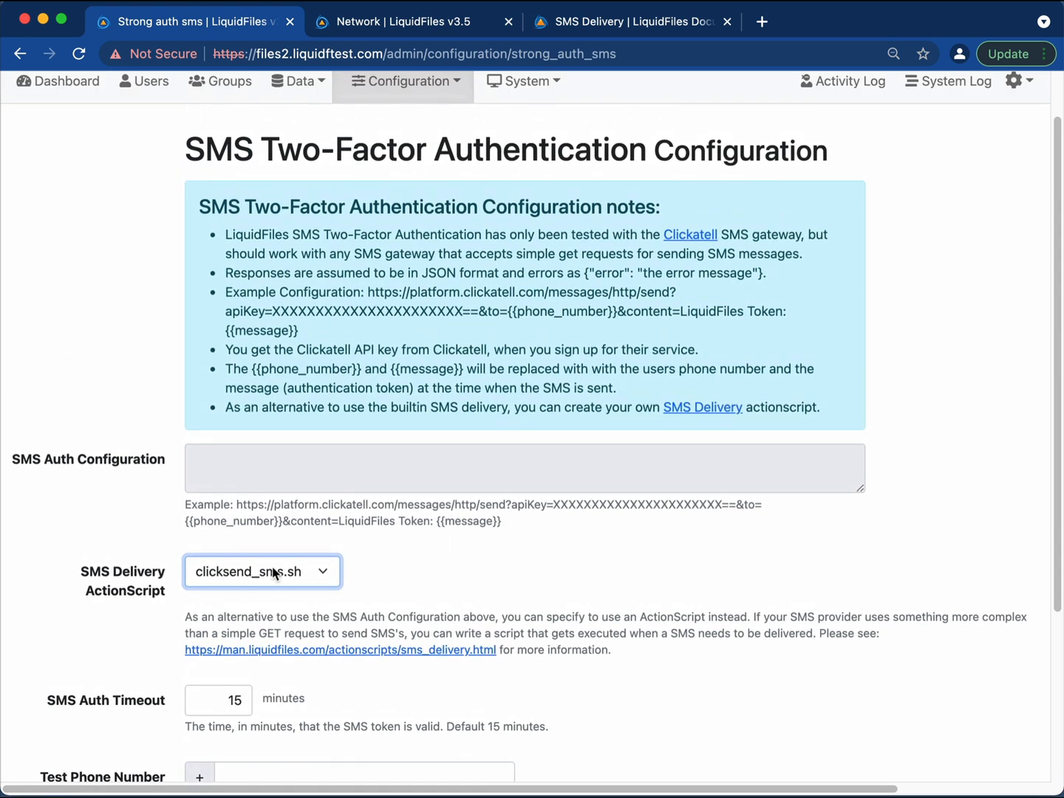
pyautogui.scroll(-5, 459, 575)
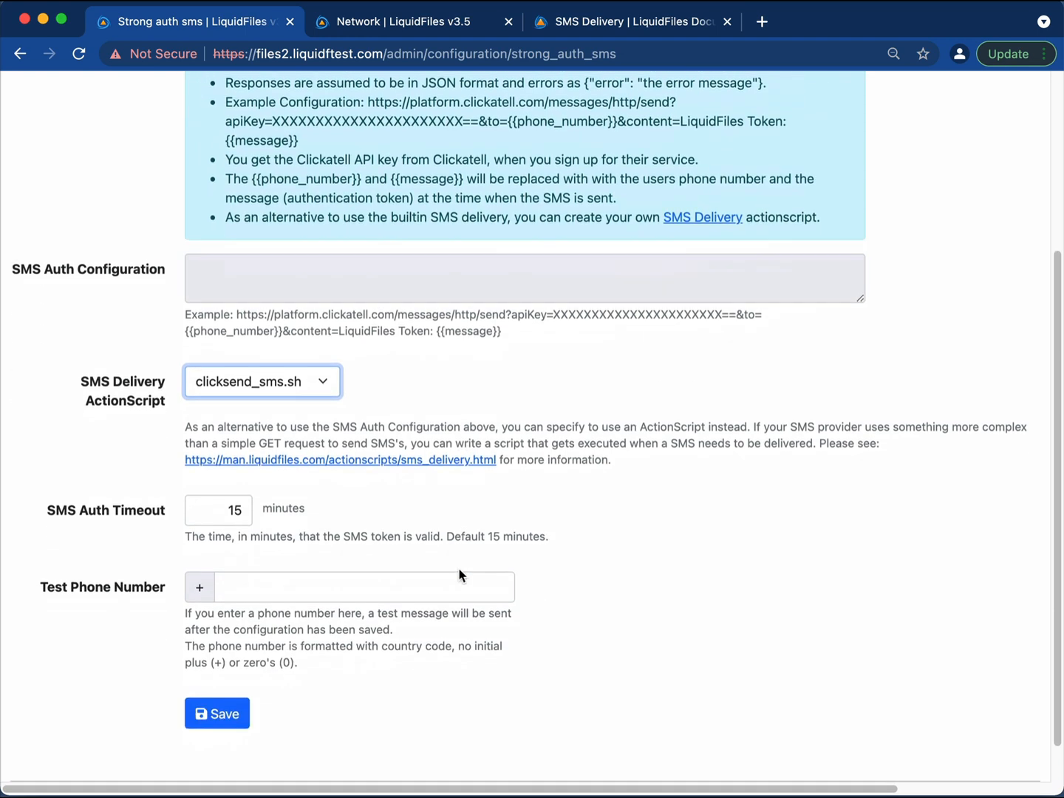
pyautogui.click(221, 714)
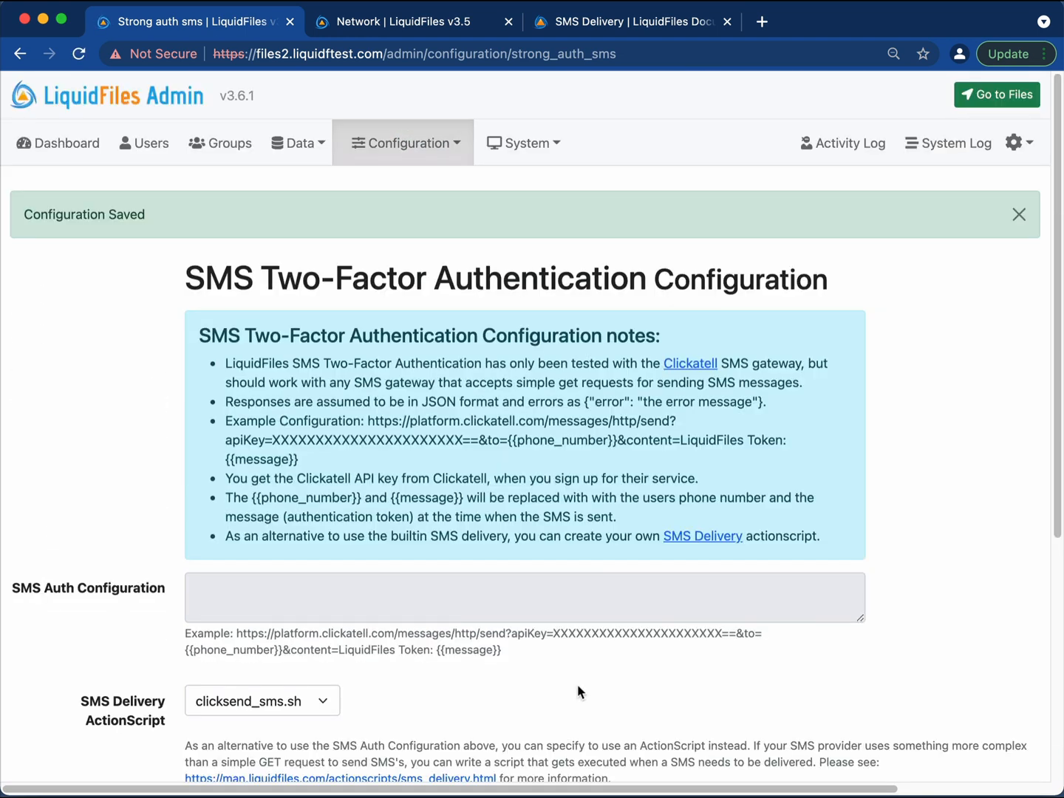
pyautogui.scroll(-7, 577, 685)
pyautogui.scroll(8, 291, 408)
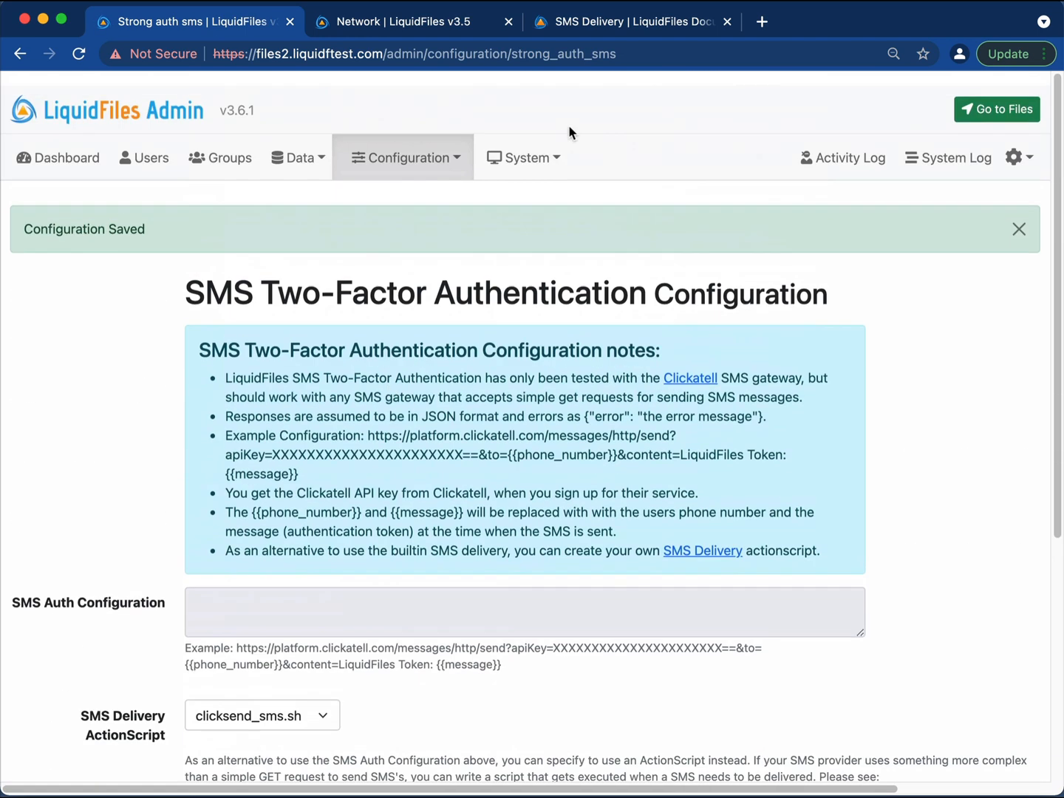
# Open clicksend_sms.sh from the Actionscripts list for editing and inspect its curl script.
pyautogui.click(428, 150)
pyautogui.click(436, 676)
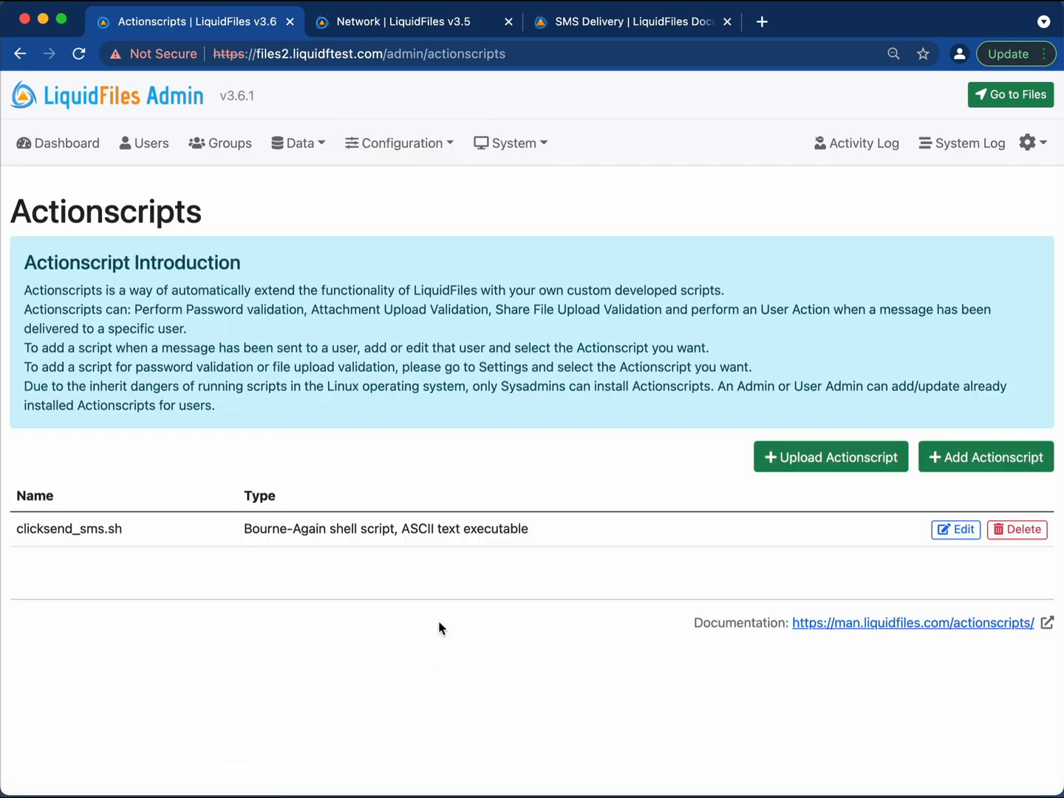
pyautogui.click(958, 529)
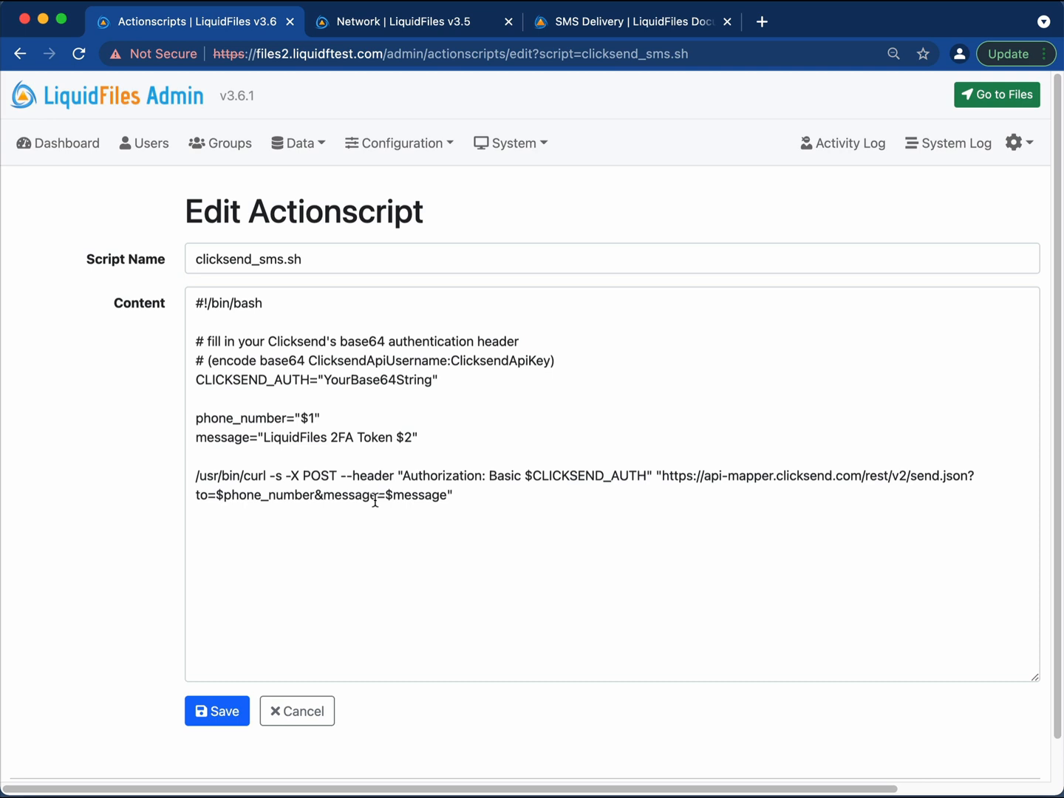
pyautogui.click(515, 521)
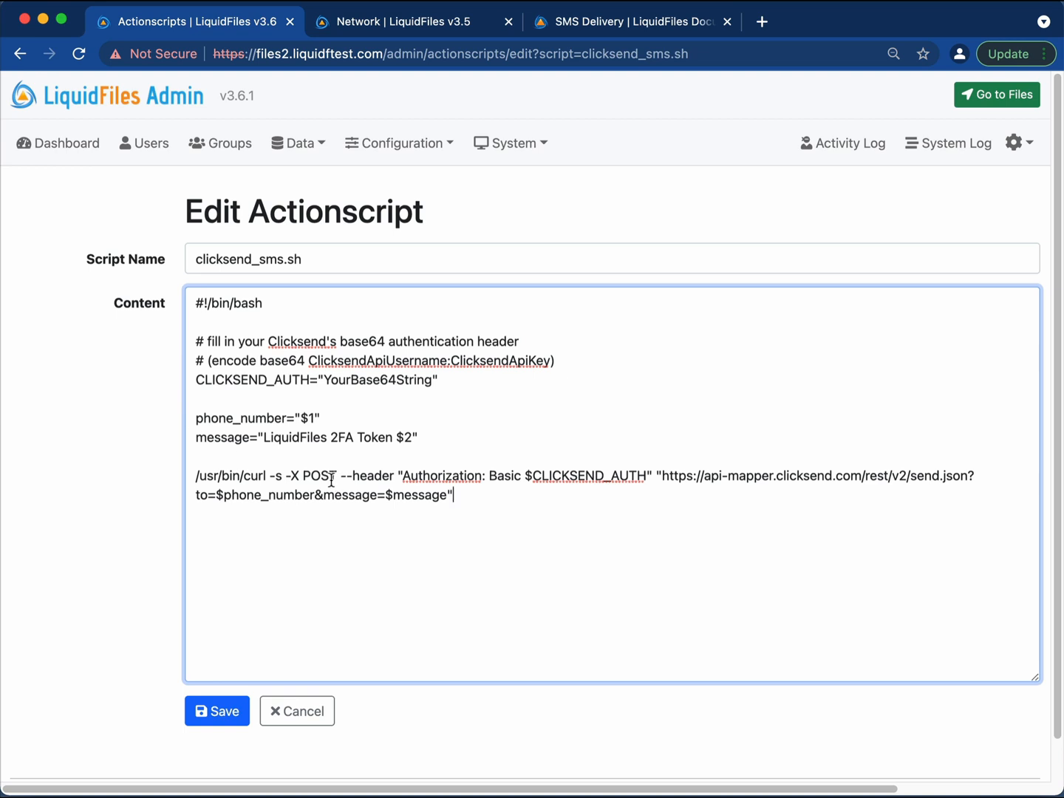
pyautogui.hscroll(1, 330, 481)
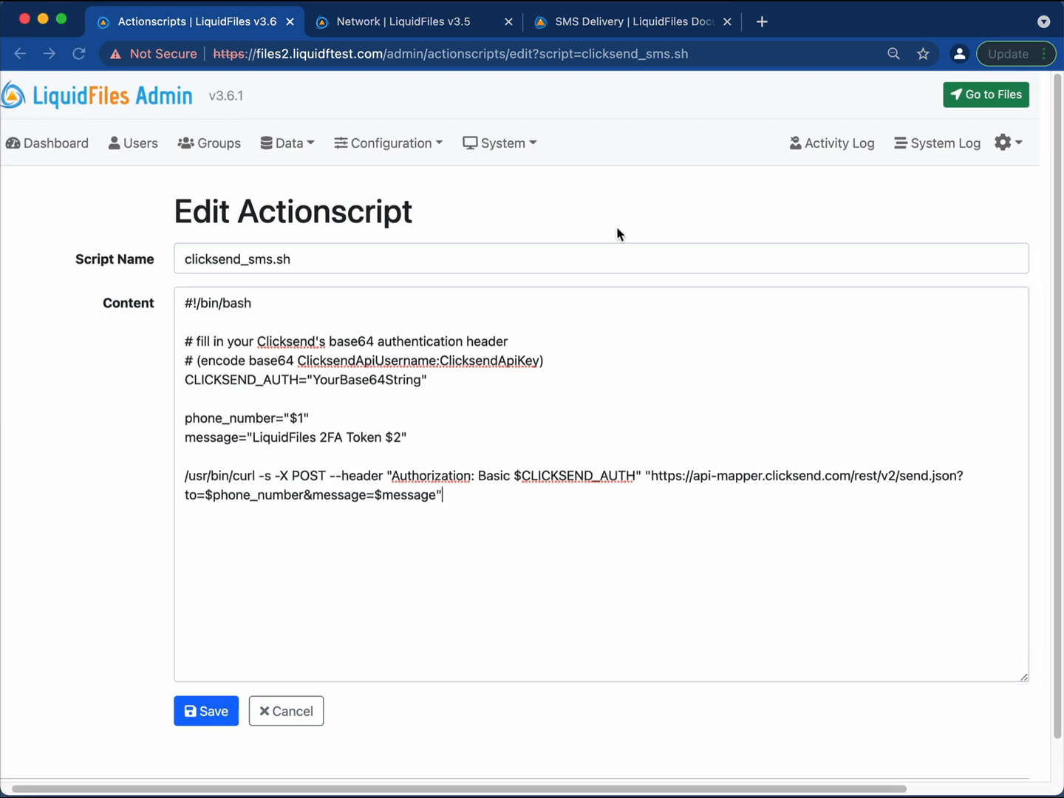
pyautogui.click(617, 229)
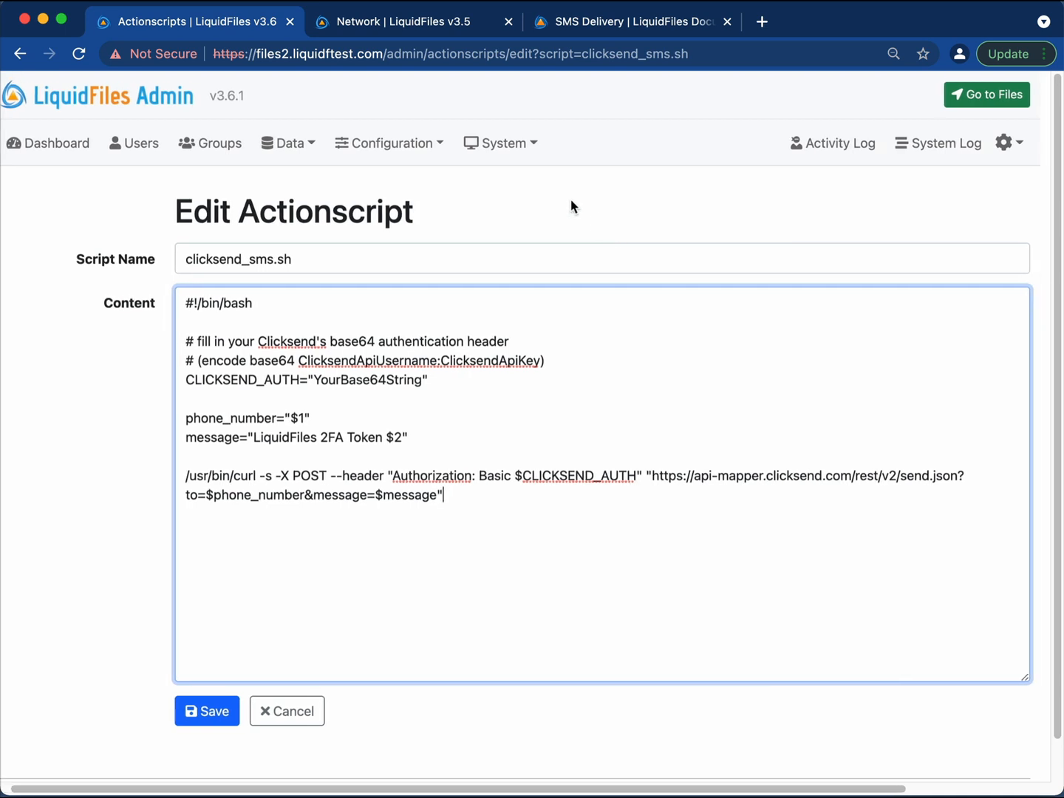
pyautogui.click(515, 143)
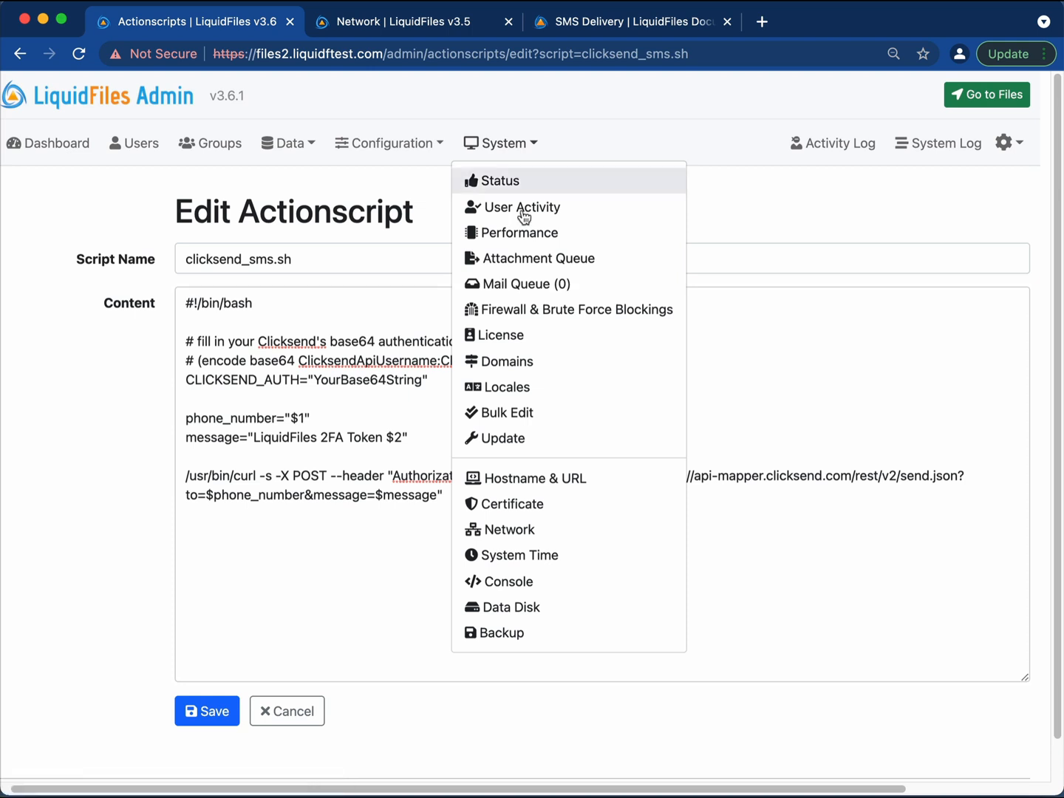
# In Bulk Edit, enter source domain liquidftest.com and destination domain liquidftest2.com.
pyautogui.click(537, 419)
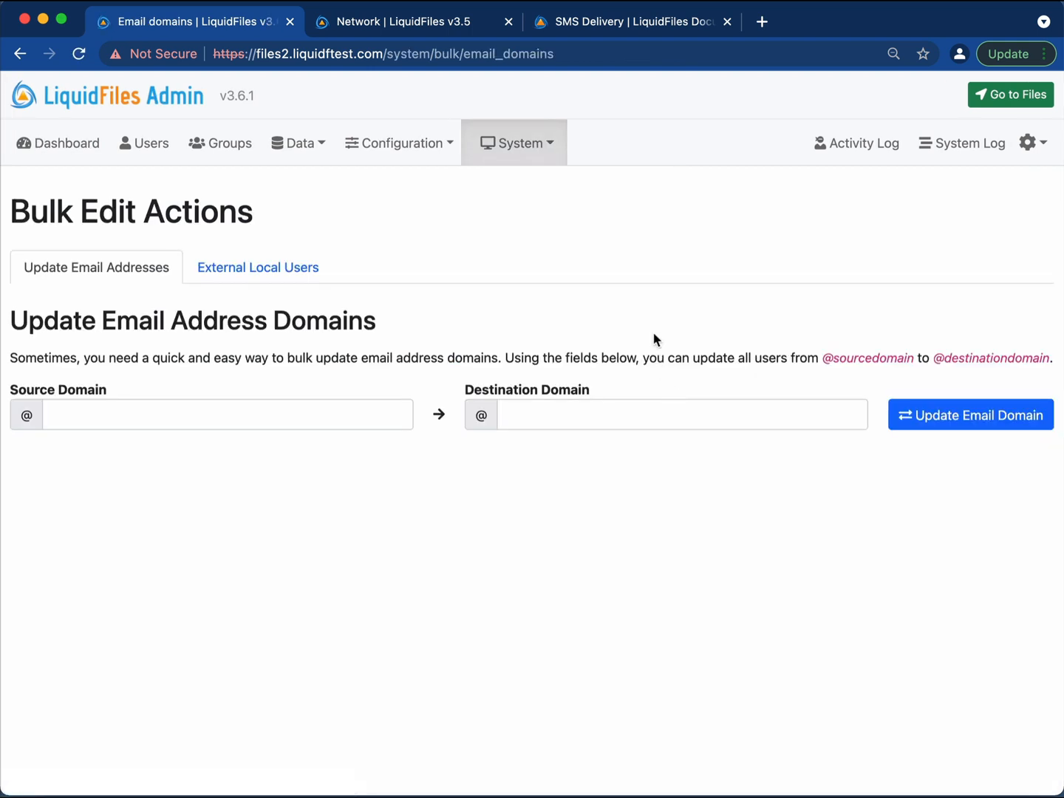
pyautogui.click(176, 416)
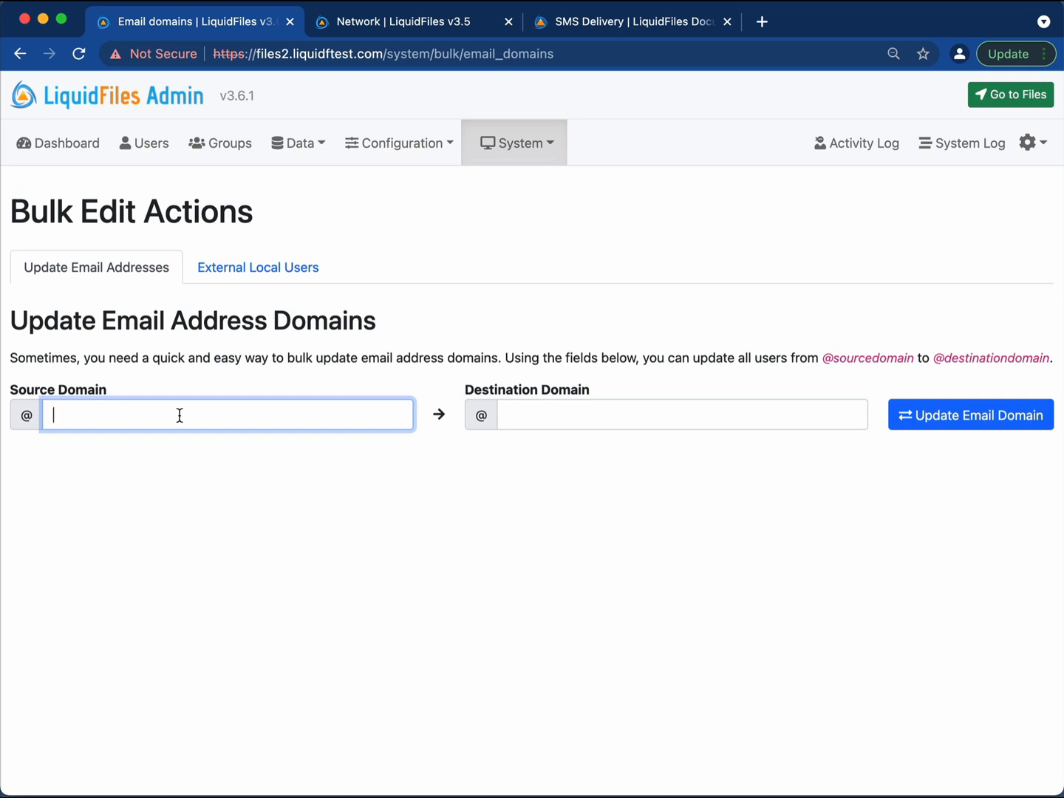
pyautogui.write('liquidftest.com')
pyautogui.press('Tab')
pyautogui.write('liquid')
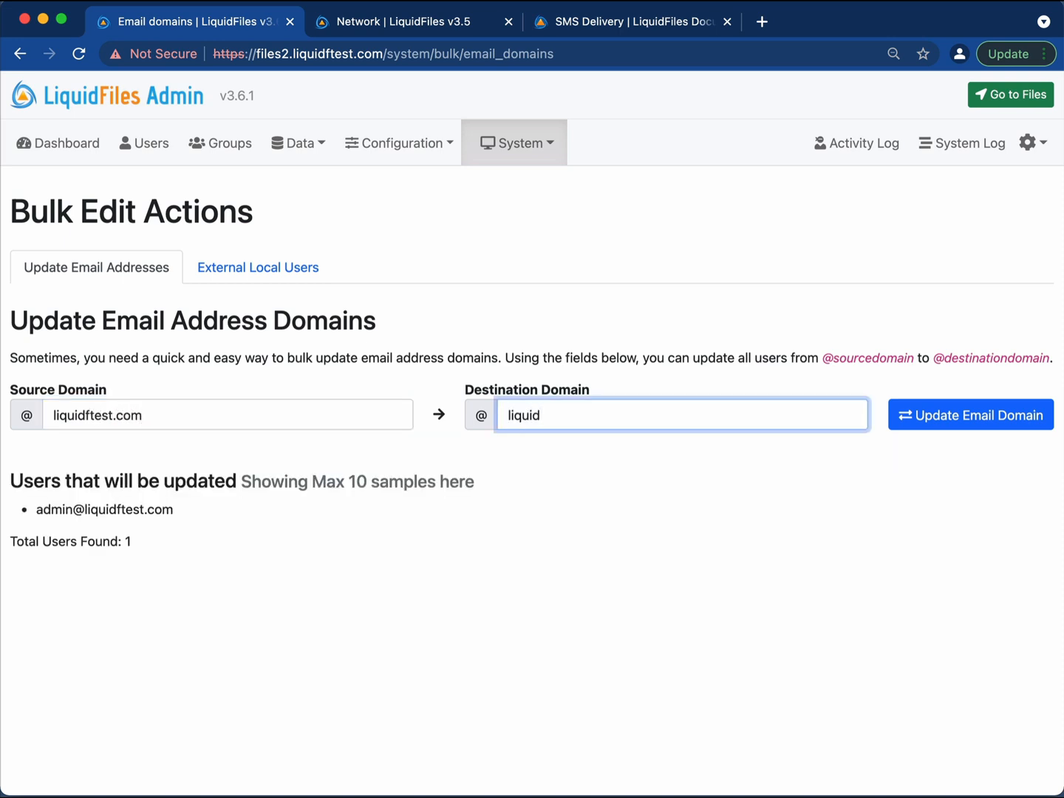
pyautogui.write('ftest2.com')
pyautogui.click(147, 415)
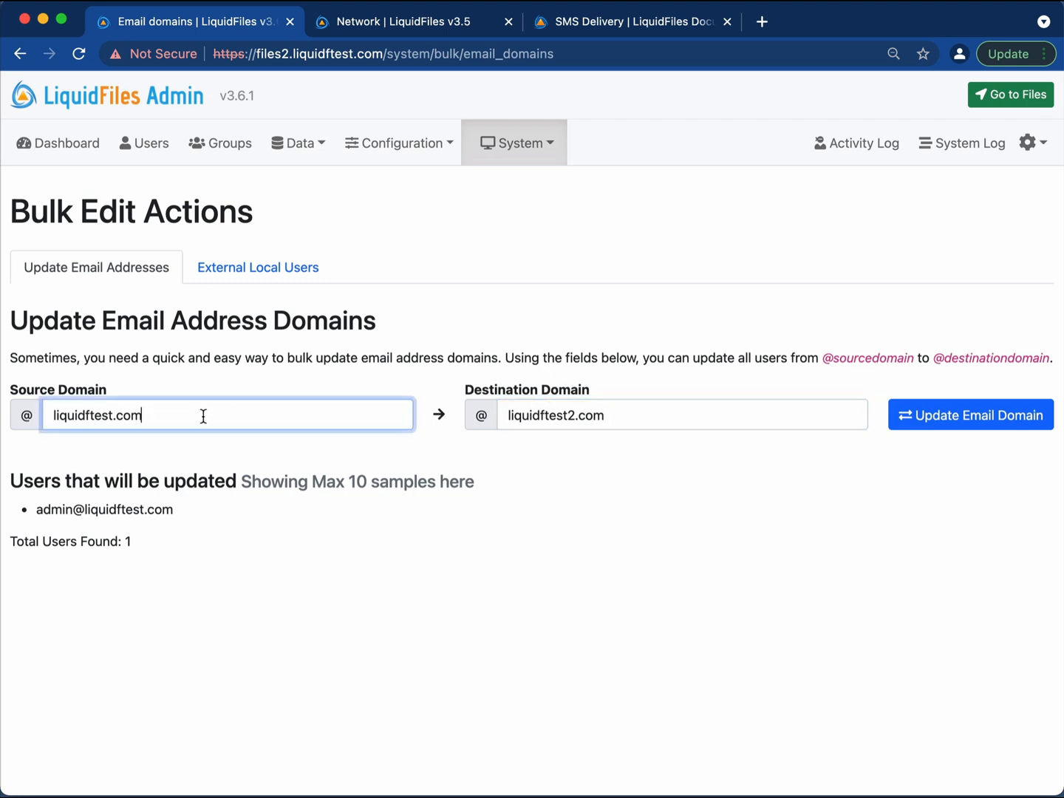